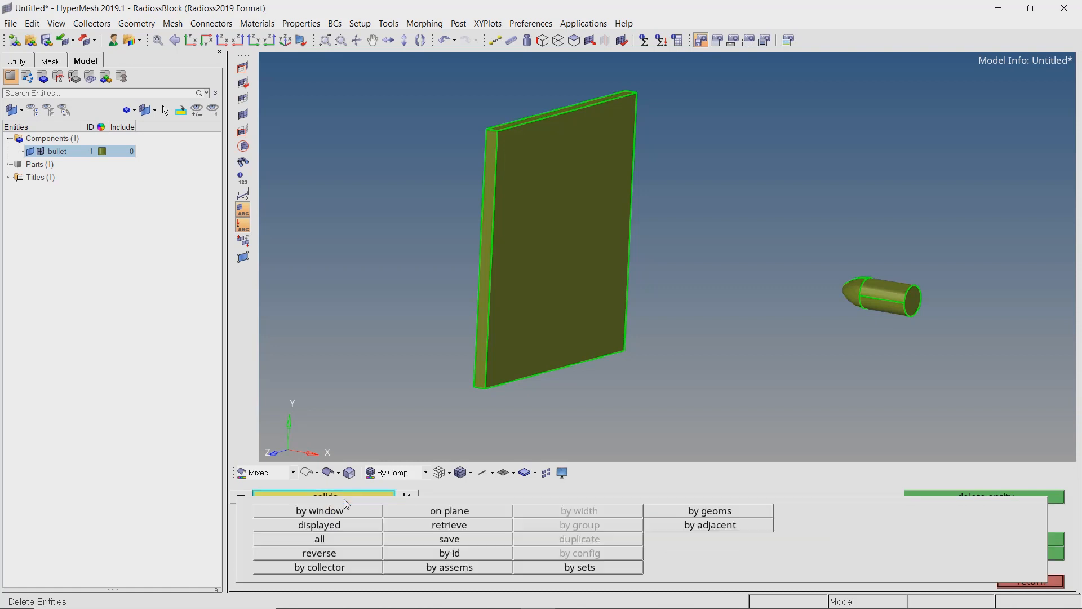
Delete all solids in the model while keeping their bounding surfaces.
left_click(372, 540)
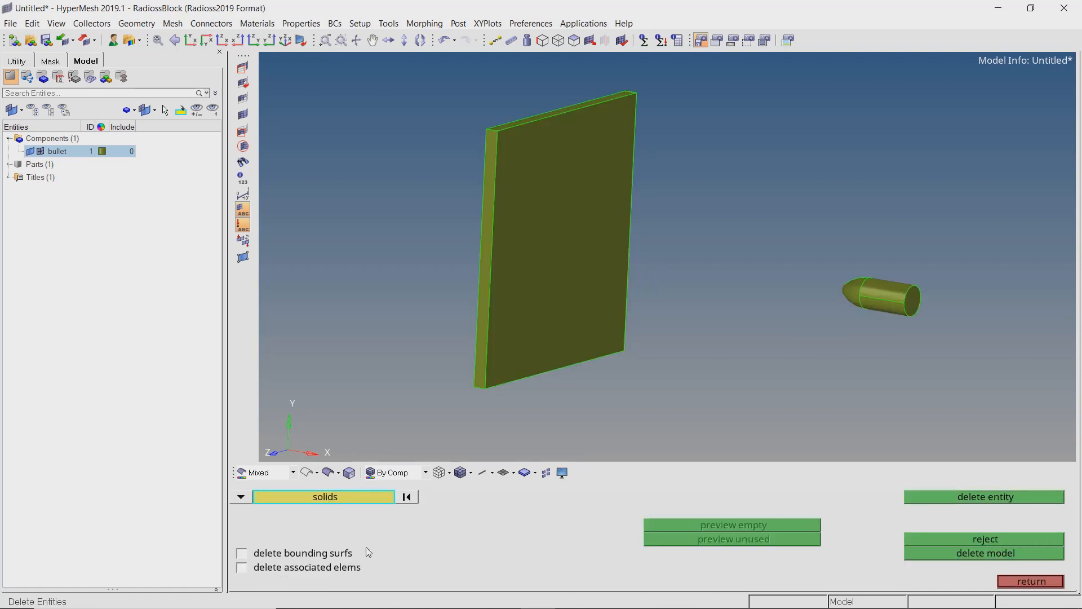
key("Escape")
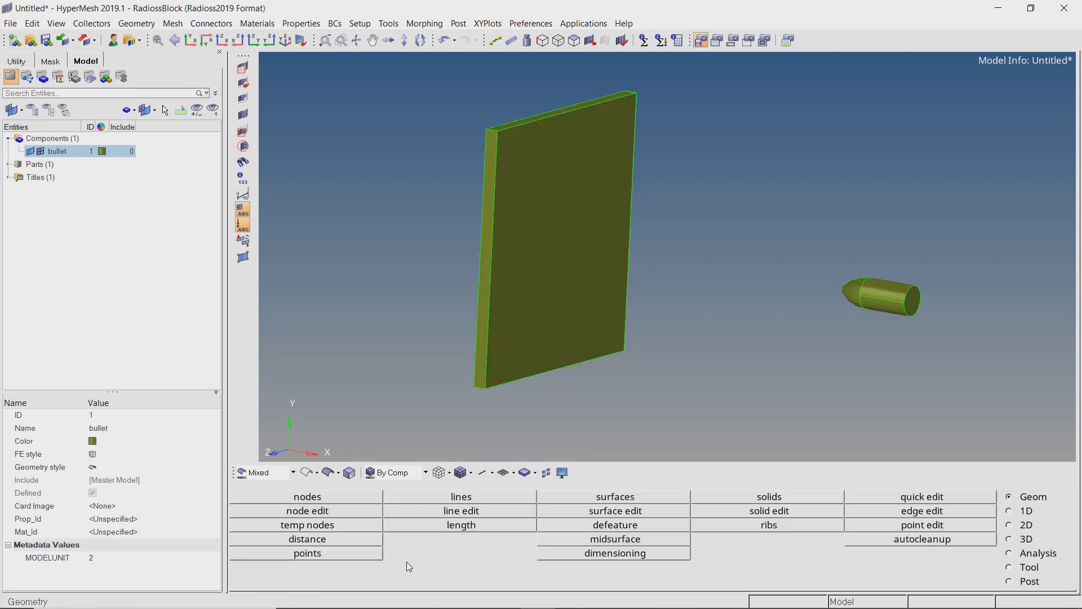
Extract the midsurface of the wall plate from its closed-solid surfaces using auto extraction.
left_click(571, 541)
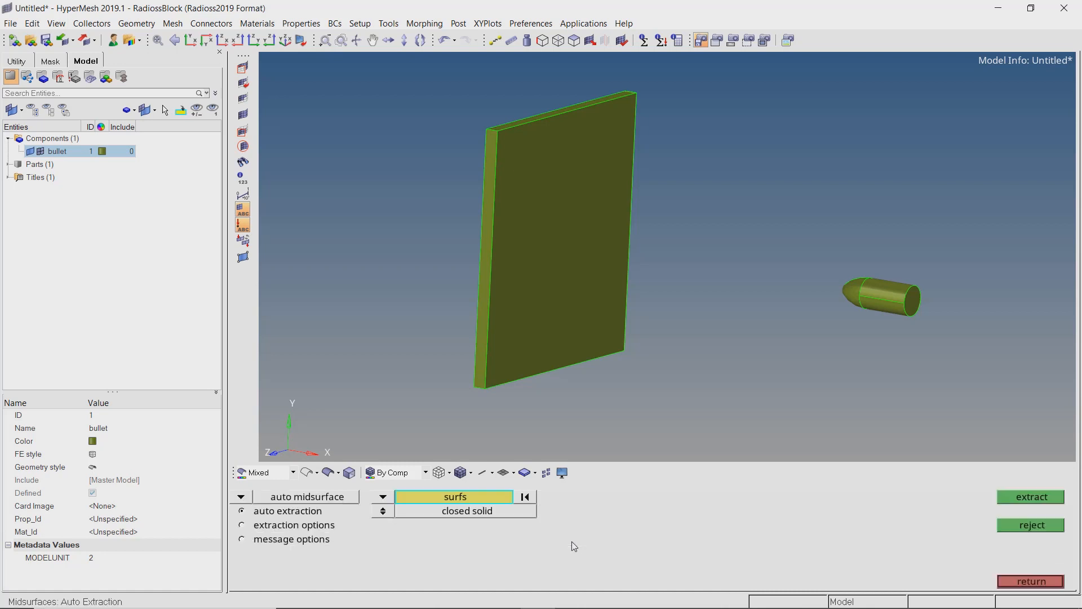
left_click(520, 310)
middle_click(521, 314)
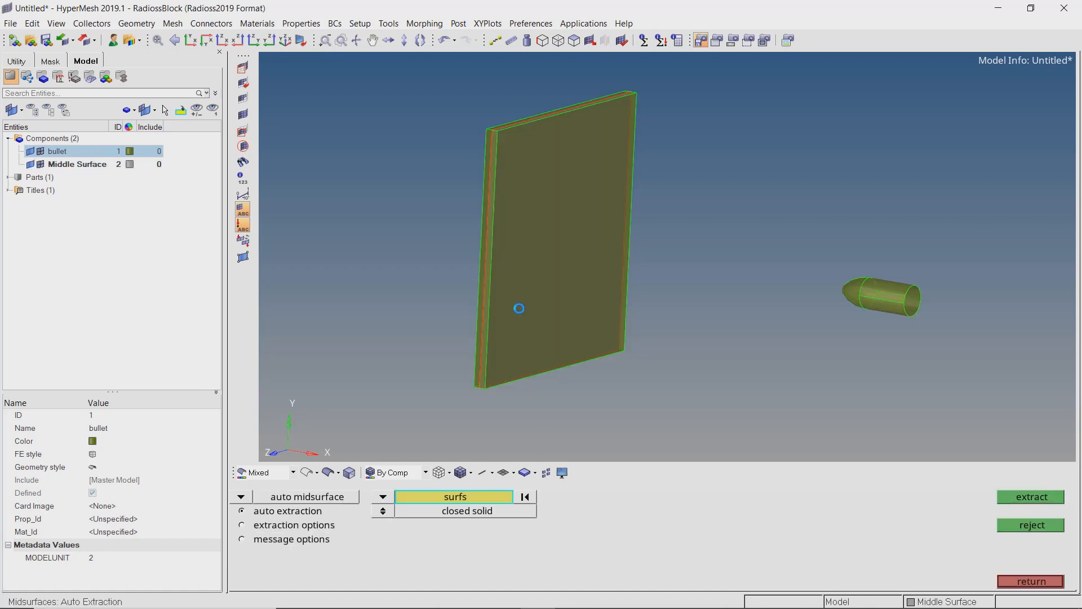
Rename the midsurface component to wall and set its colour to dark blue.
left_click(84, 164)
right_click(85, 164)
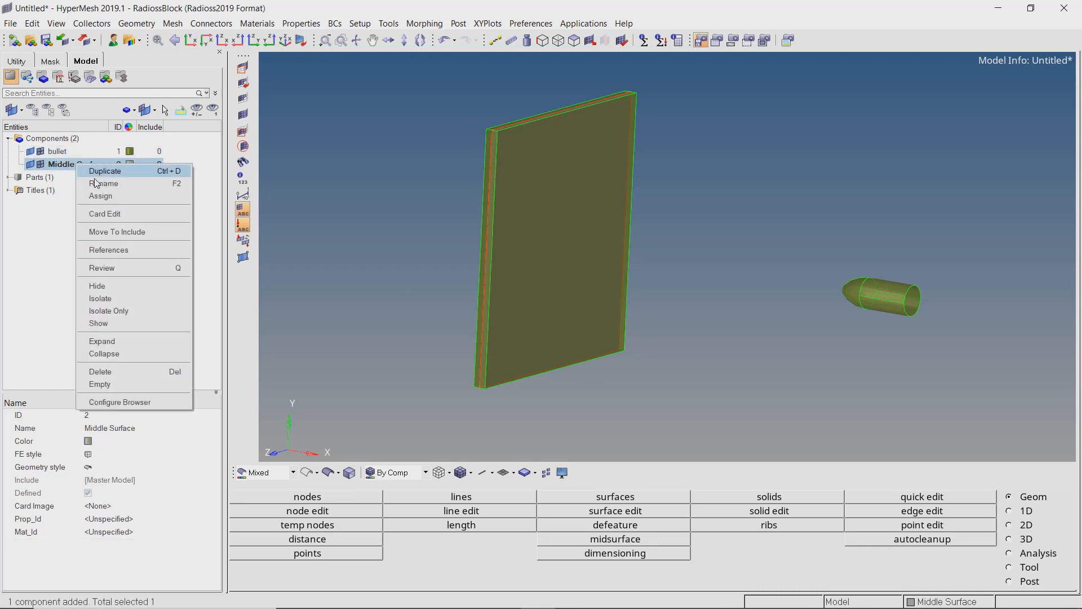
left_click(152, 169)
type("wall")
key("Return")
left_click(102, 164)
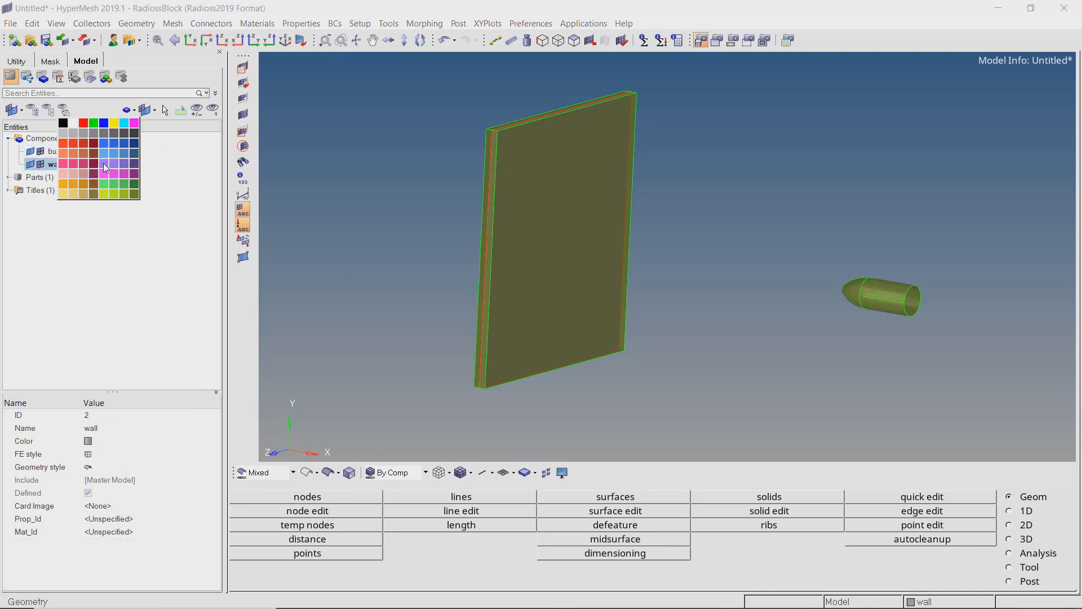
left_click(136, 147)
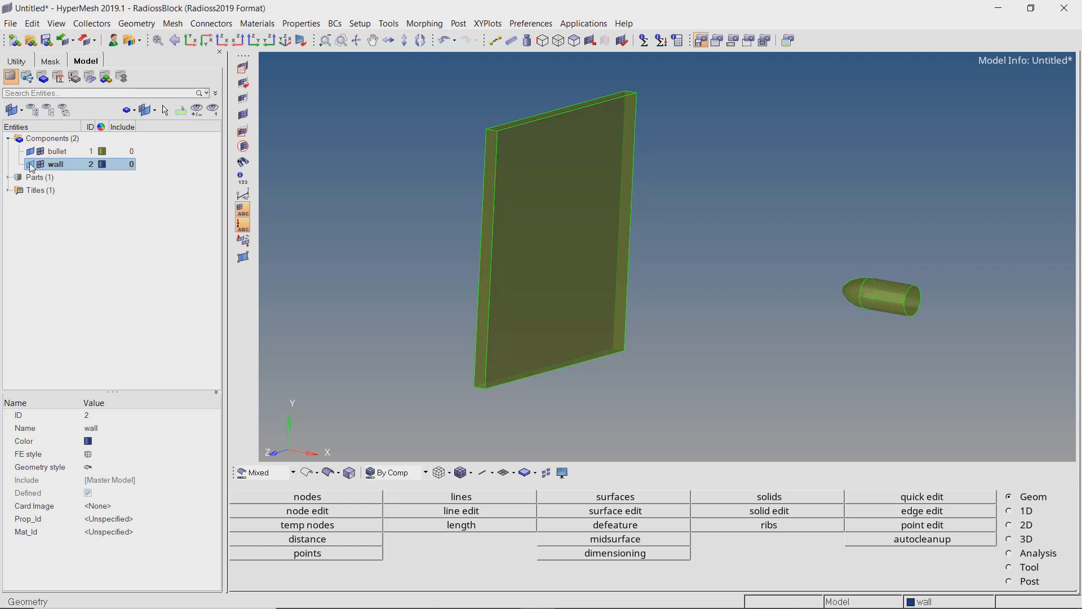
Delete the original plate's outer surfaces from the bullet component and display the wall component's midsurface geometry.
key("F2")
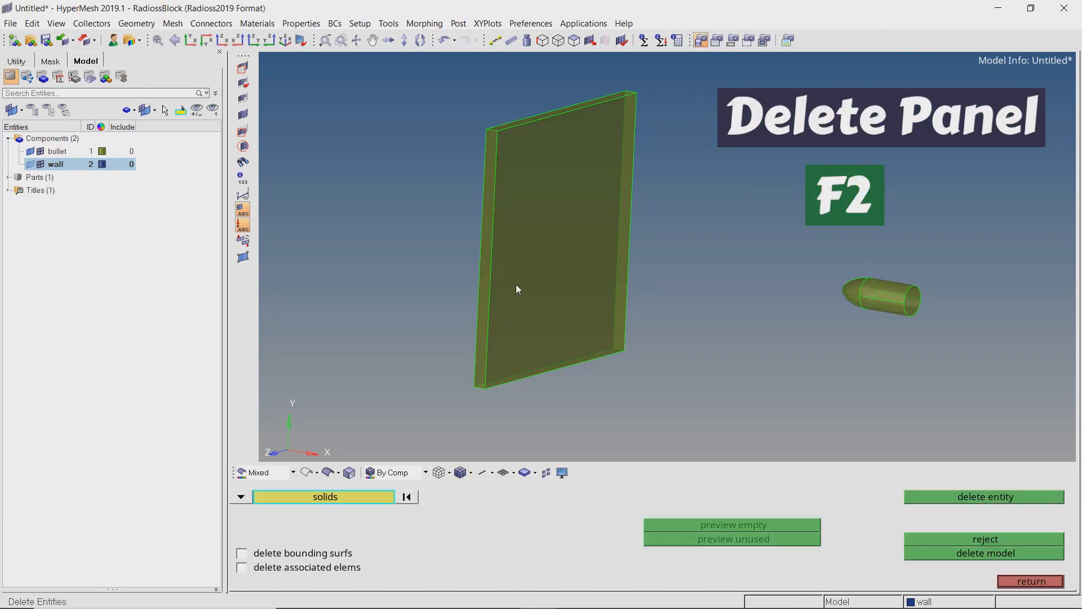
left_click_drag(391, 66, 725, 435, "shift")
middle_click(725, 430)
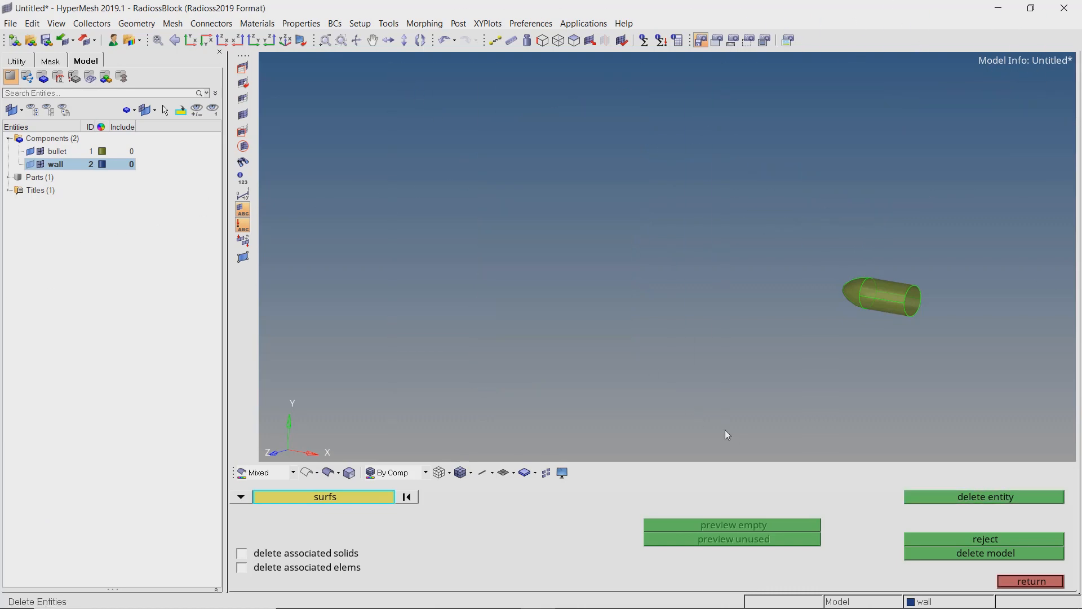
key("Escape")
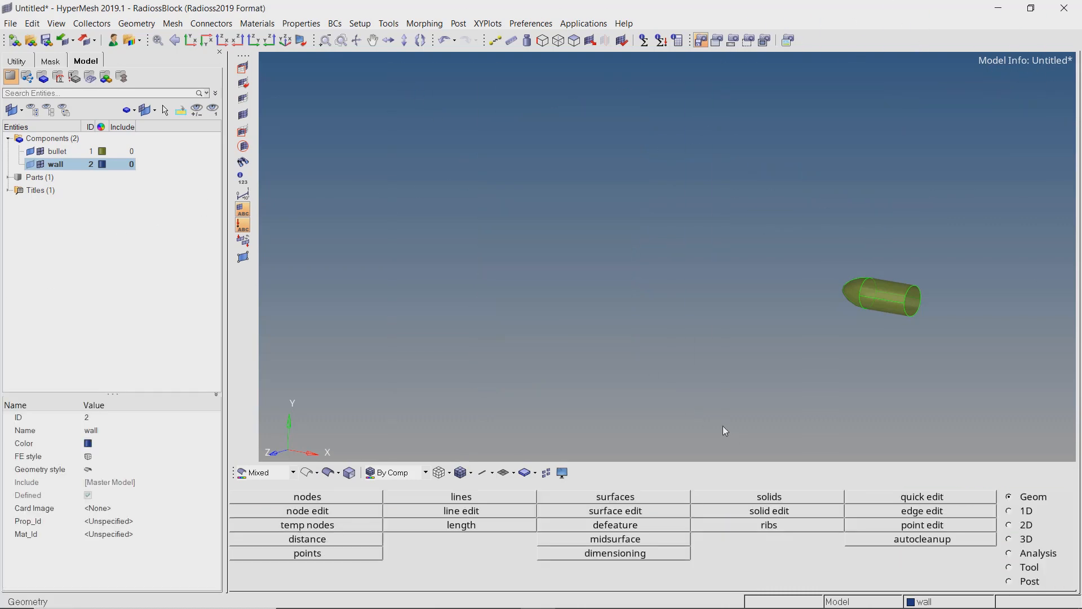
left_click(31, 164)
left_click_drag(648, 281, 766, 299, "ctrl")
scroll(765, 300, "down", 1, "ctrl")
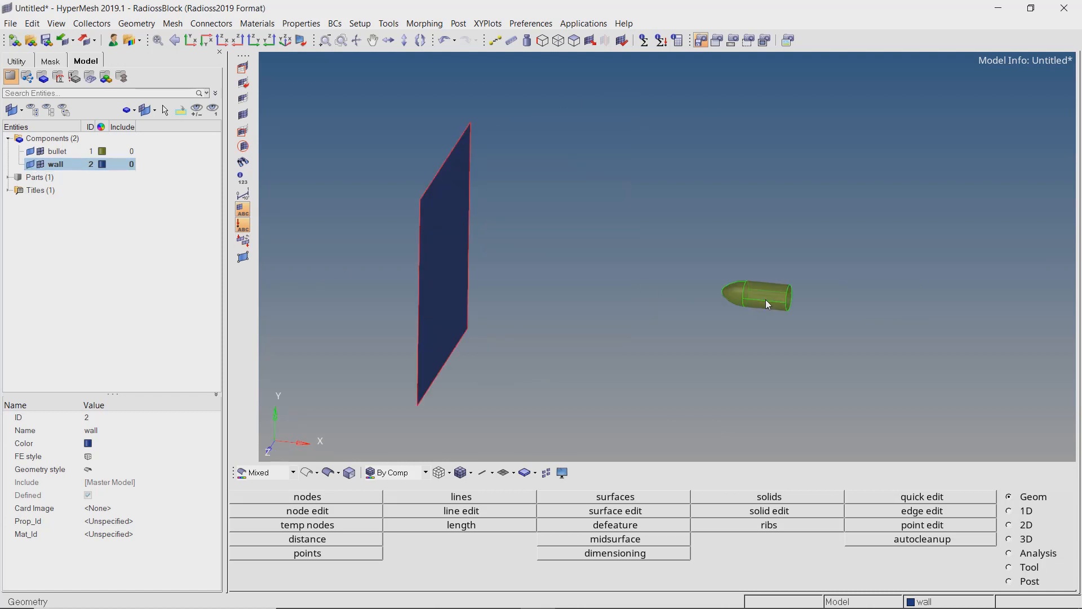
Automesh one half of the bullet's cylindrical surface with mixed elements at an element size of 2.000.
left_click(1025, 526)
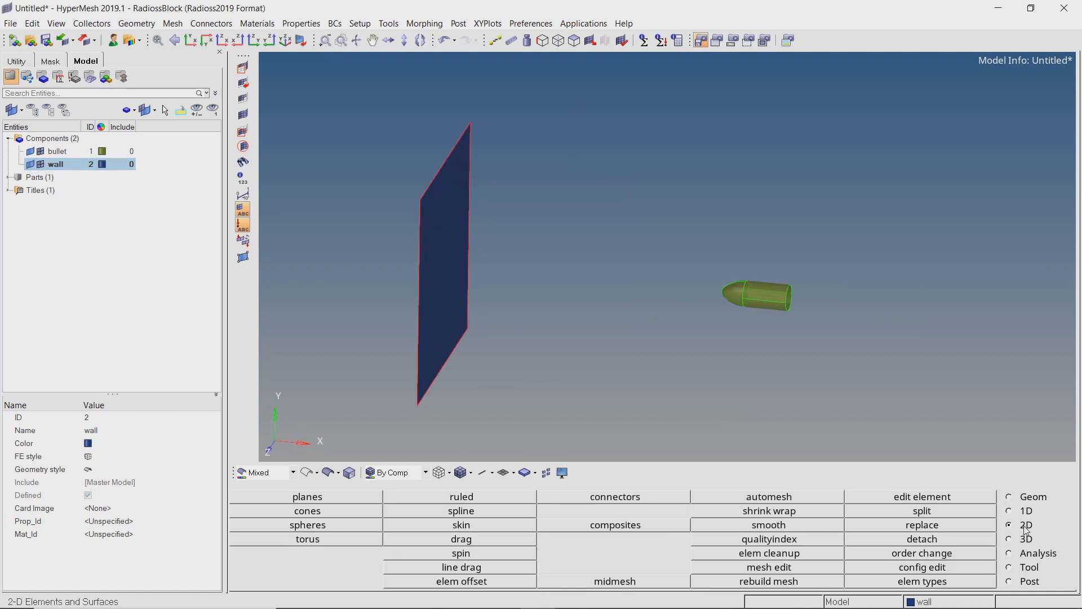
left_click(789, 496)
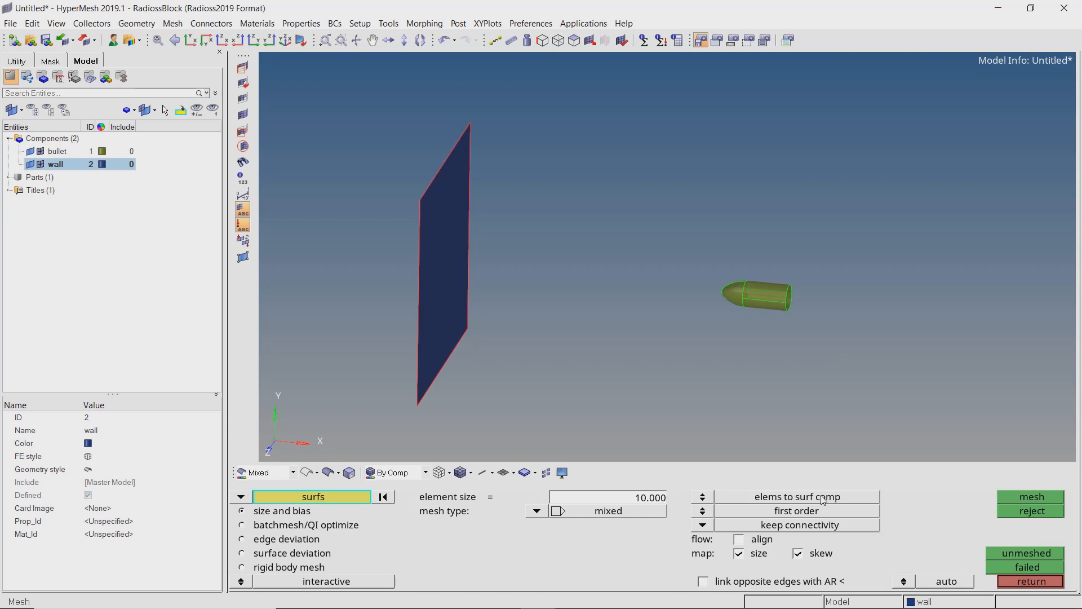
left_click(641, 503)
type("2.000")
right_click_drag(755, 288, 717, 317, "ctrl")
scroll(717, 317, "up", 5, "ctrl")
left_click(744, 319, "ctrl")
mouse_move(761, 313)
left_mouse_down("ctrl")
mouse_move(756, 365)
mouse_move(677, 298)
left_mouse_up("ctrl")
left_click(677, 297)
middle_click(678, 298)
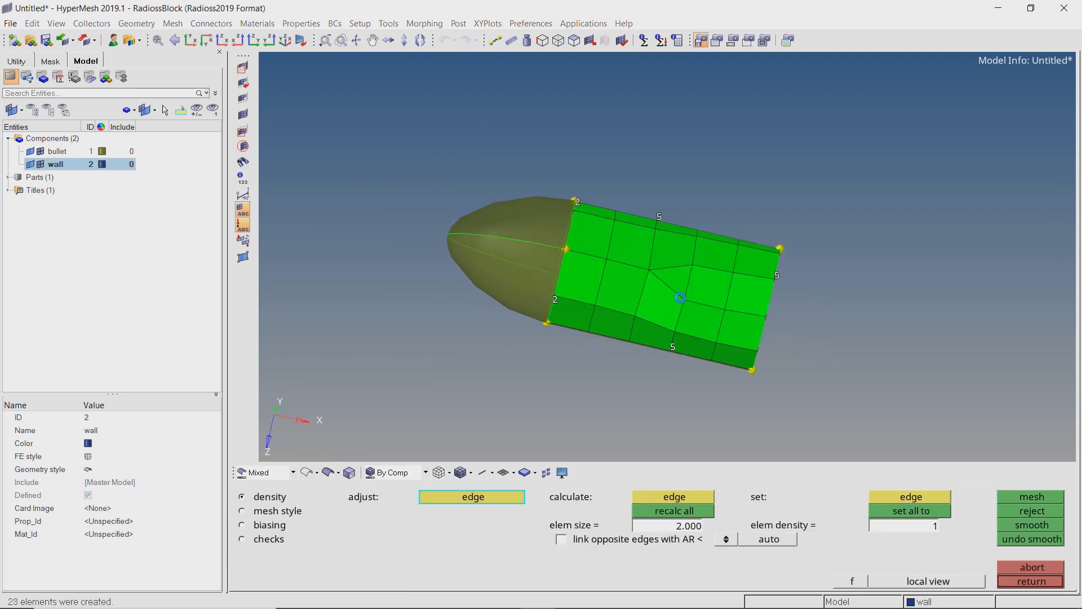
Increase the element density on this surface's front edge and set its rear edge to 6, then accept the mesh.
left_click(578, 203)
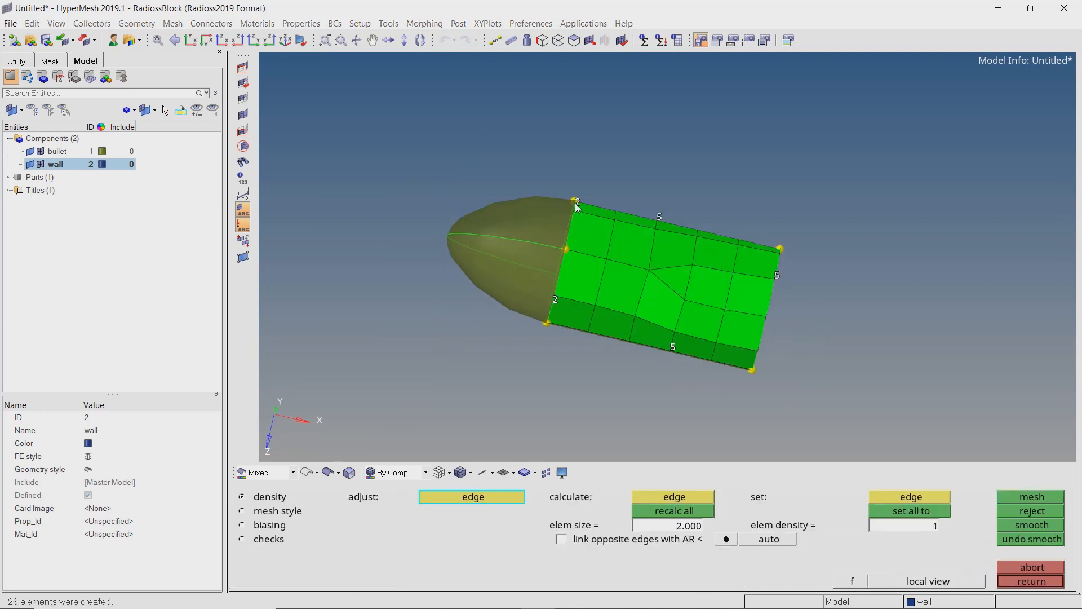
left_click(778, 276)
middle_click(693, 294)
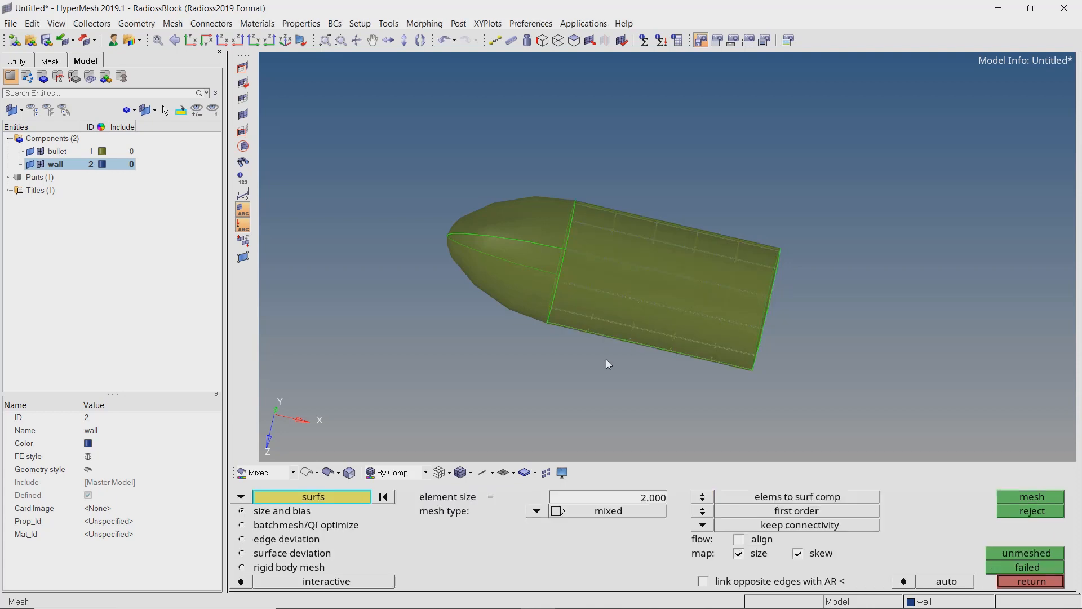
Mesh the other half of the bullet's cylinder at size 2.000, with 3 elements on each front edge and 6 on the rear edge.
mouse_move(692, 278)
left_mouse_down("ctrl")
mouse_move(647, 316)
mouse_move(678, 371)
mouse_move(689, 273)
left_mouse_up("ctrl")
scroll(689, 306, "up", 2, "ctrl")
left_click(689, 305)
middle_click(689, 306)
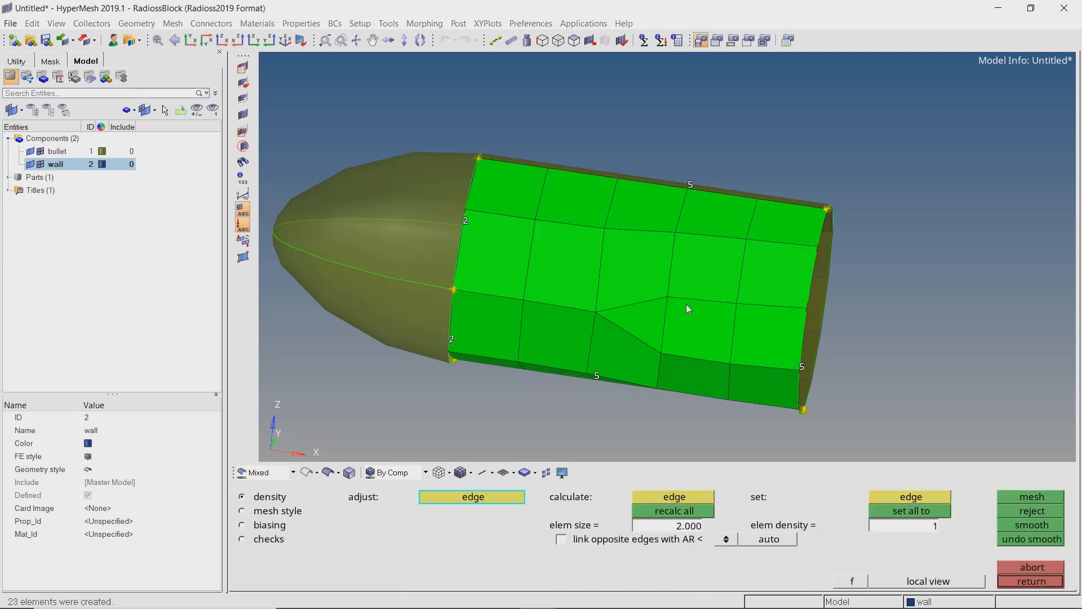
left_click(463, 220)
left_click(449, 344)
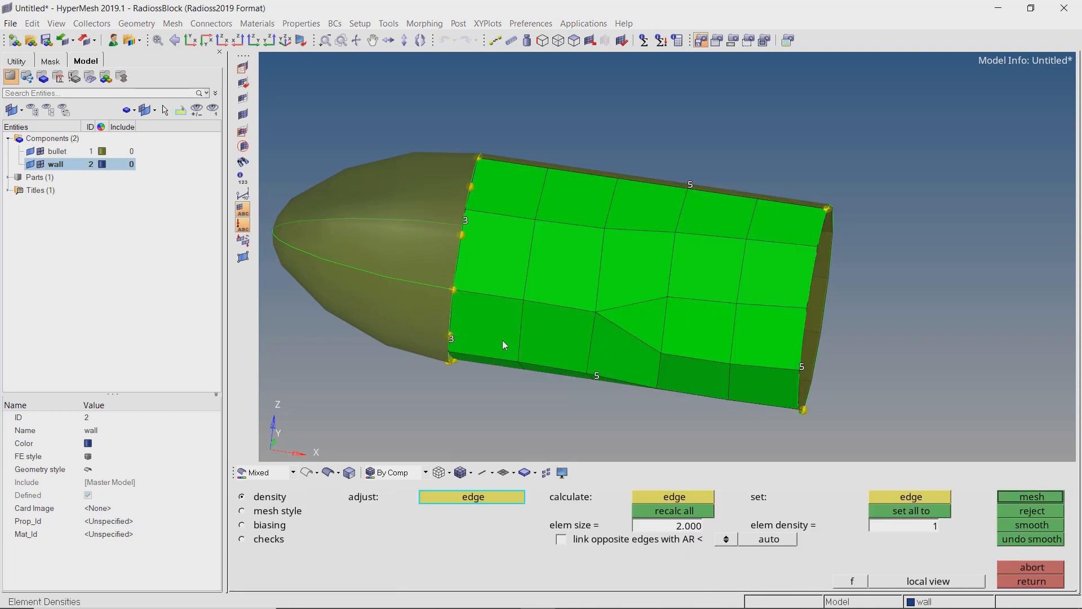
left_click(788, 362)
middle_click(726, 307)
middle_click(714, 270)
scroll(715, 269, "down", 3, "ctrl")
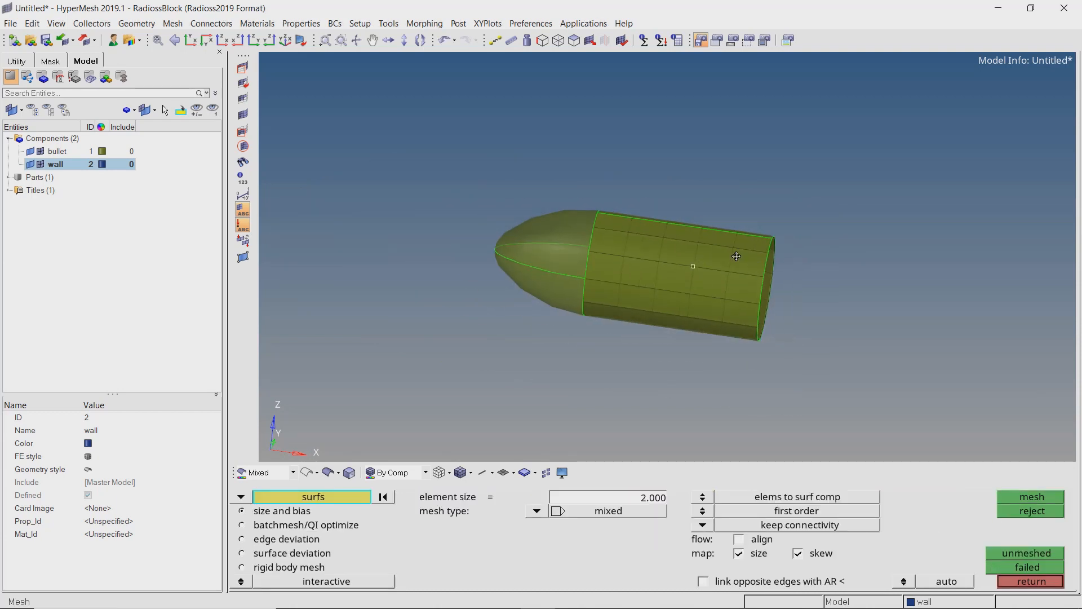
Mesh the bullet's flat rear face at element size 2.000 and accept the mesh.
left_click_drag(737, 254, 610, 264, "ctrl")
scroll(802, 292, "up", 2, "ctrl")
left_click(805, 292)
middle_click(805, 292)
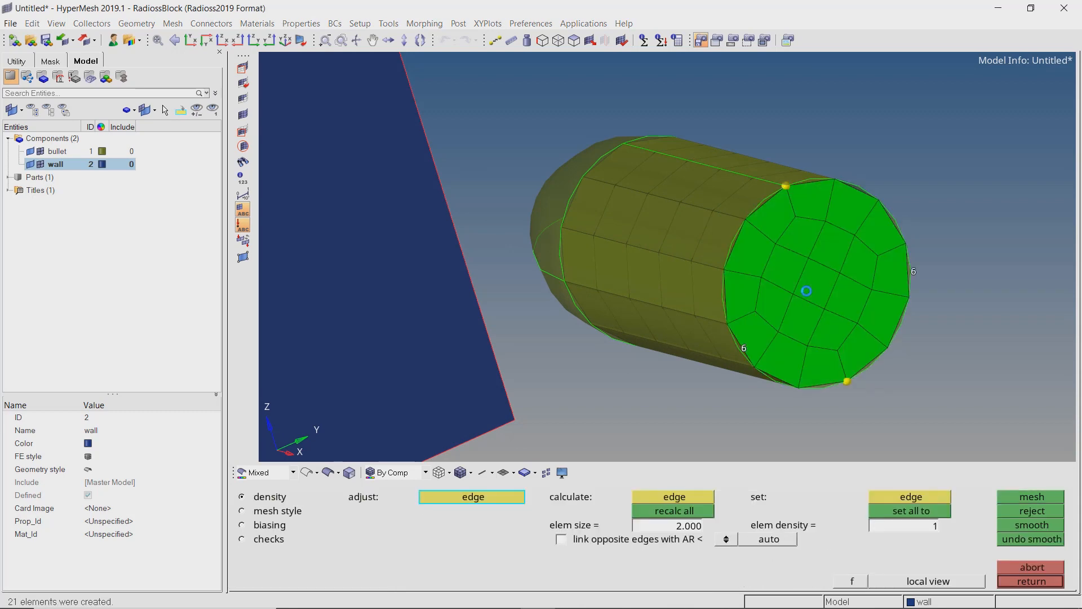
middle_click(805, 291)
left_click_drag(637, 212, 615, 296, "ctrl")
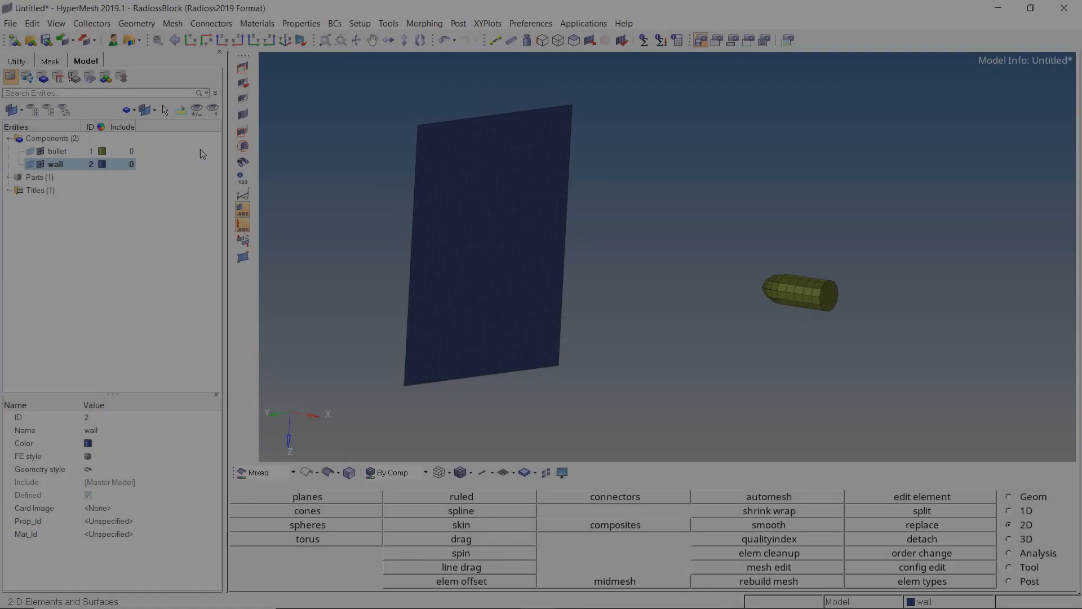
Create a new component named Rigids.
right_click(202, 152)
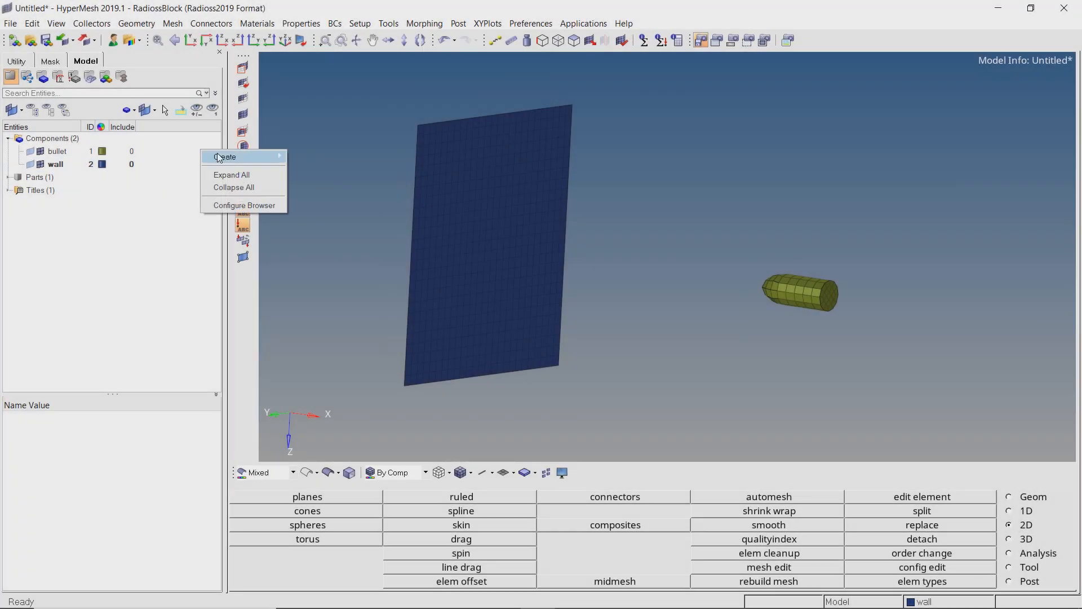
mouse_move(222, 159)
left_click(336, 219)
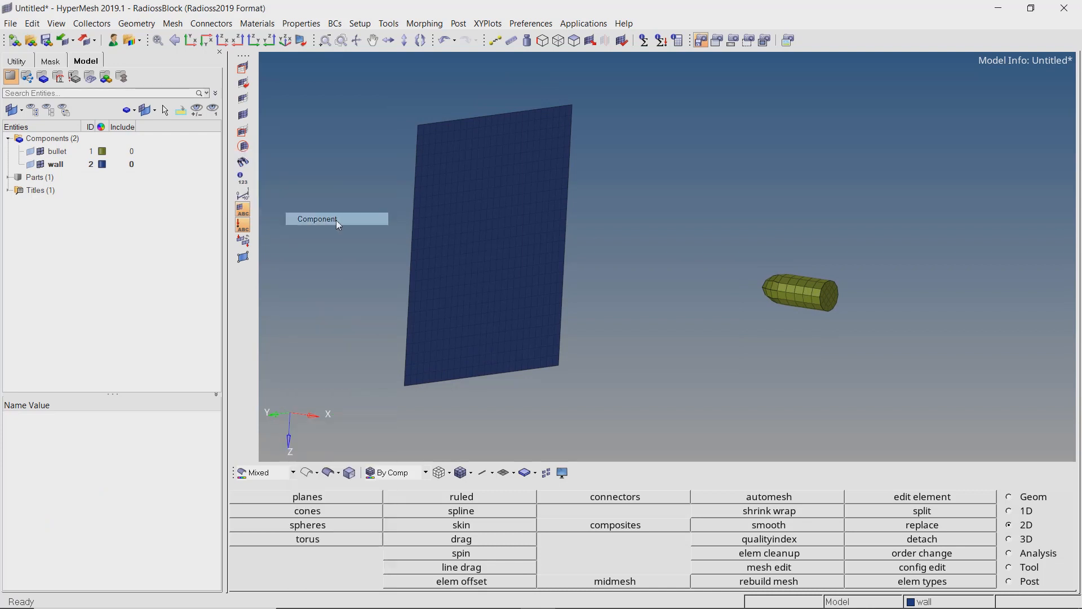
type("Ri")
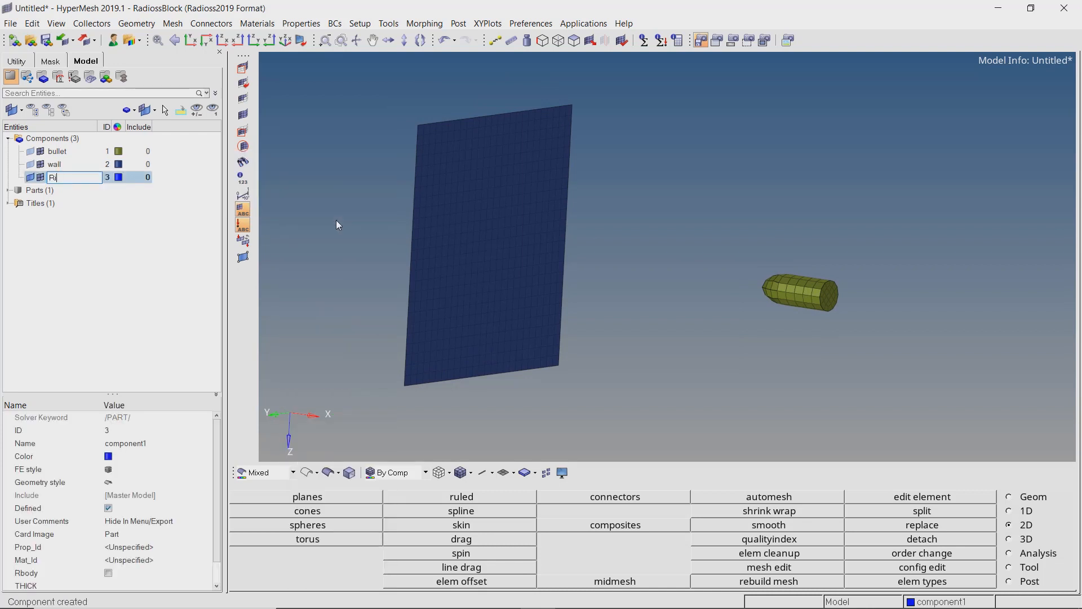
type("gids")
key("Return")
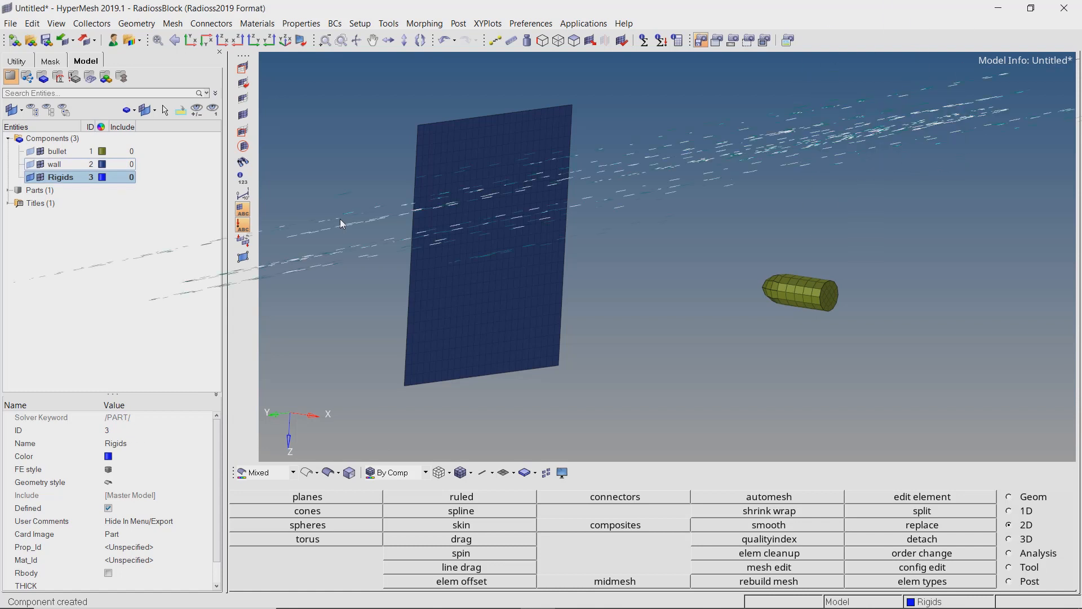
Set up a new RBODY rigid element with multiple dependent nodes and a calculated primary node.
left_click(1009, 511)
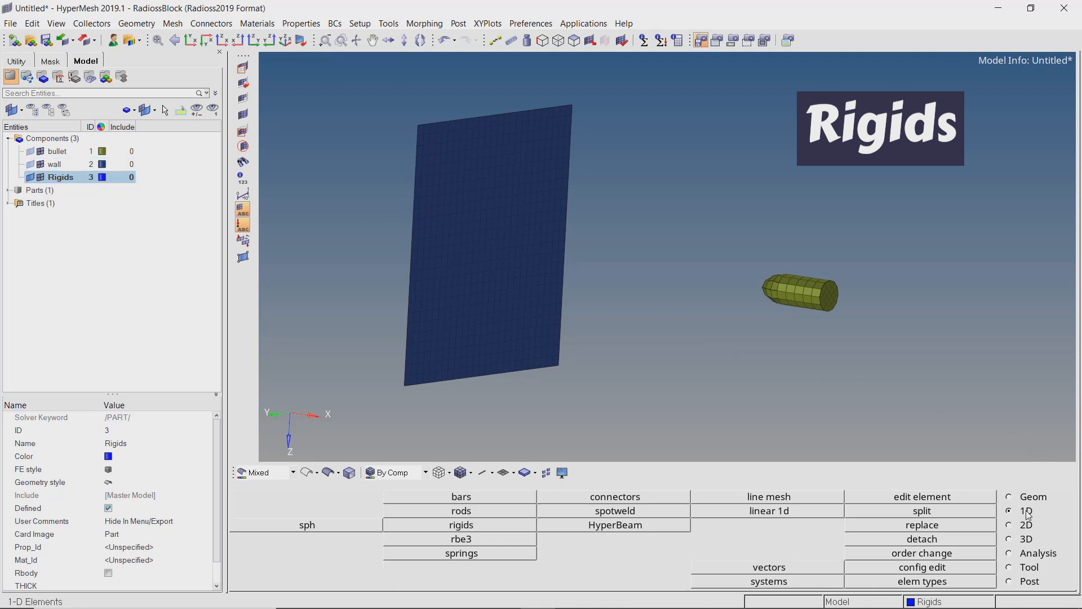
left_click(462, 528)
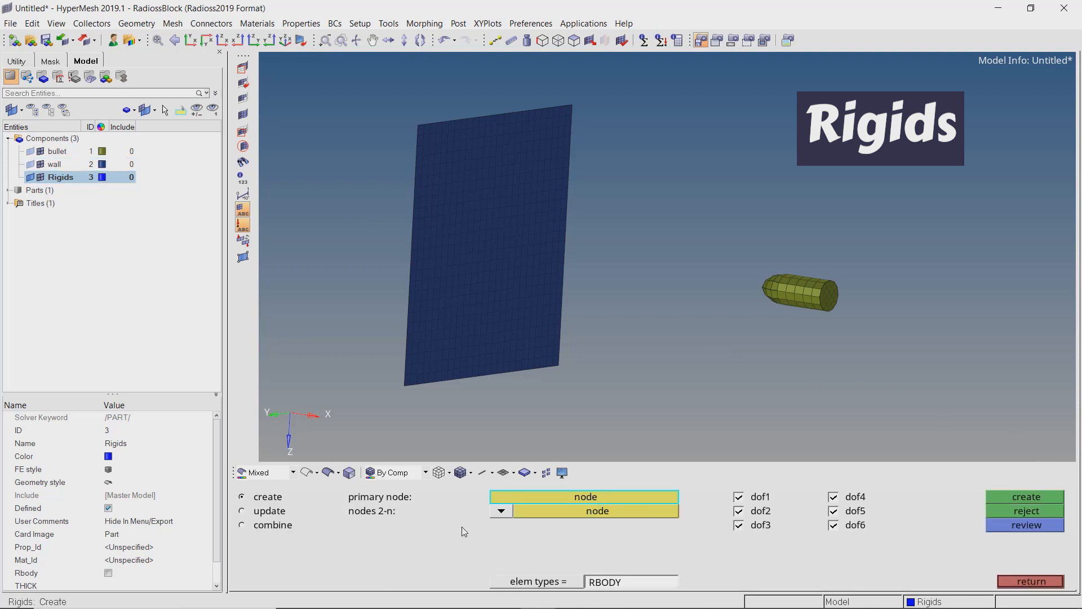
left_click(502, 512)
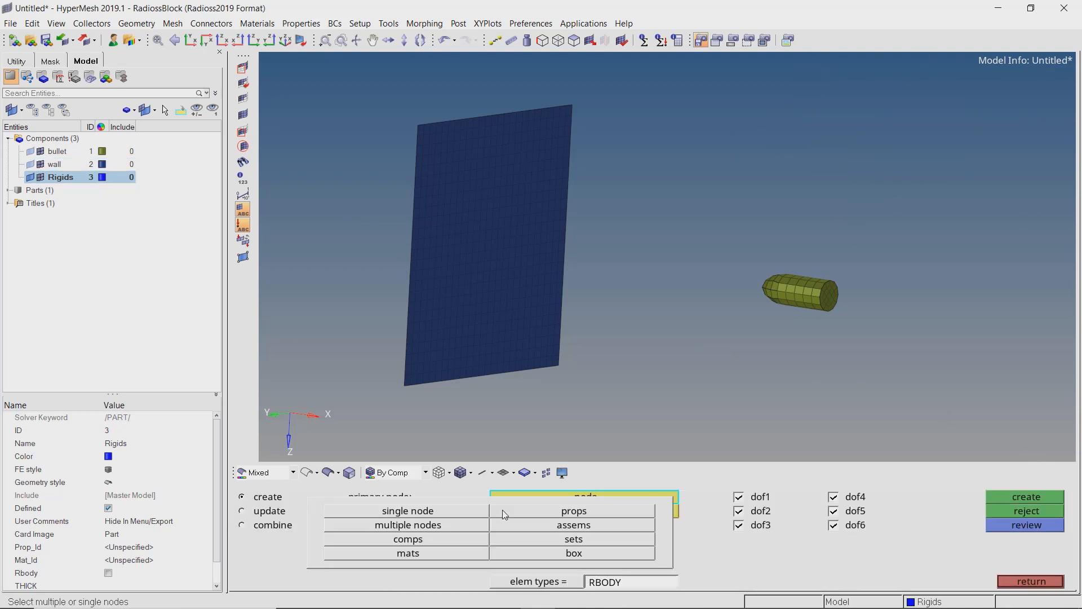
left_click(472, 525)
left_click(501, 496)
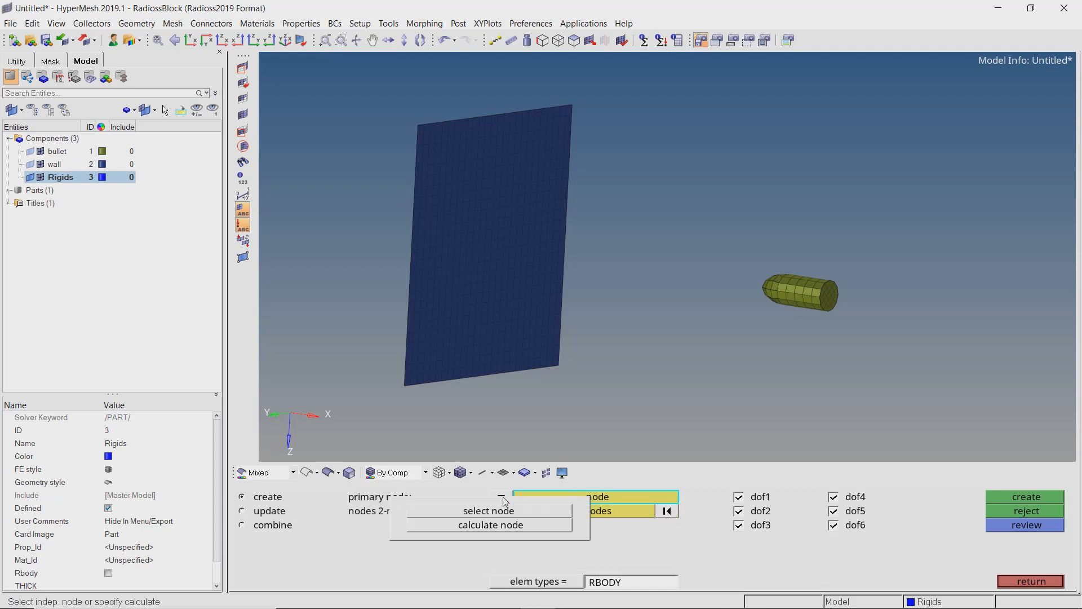
left_click(491, 525)
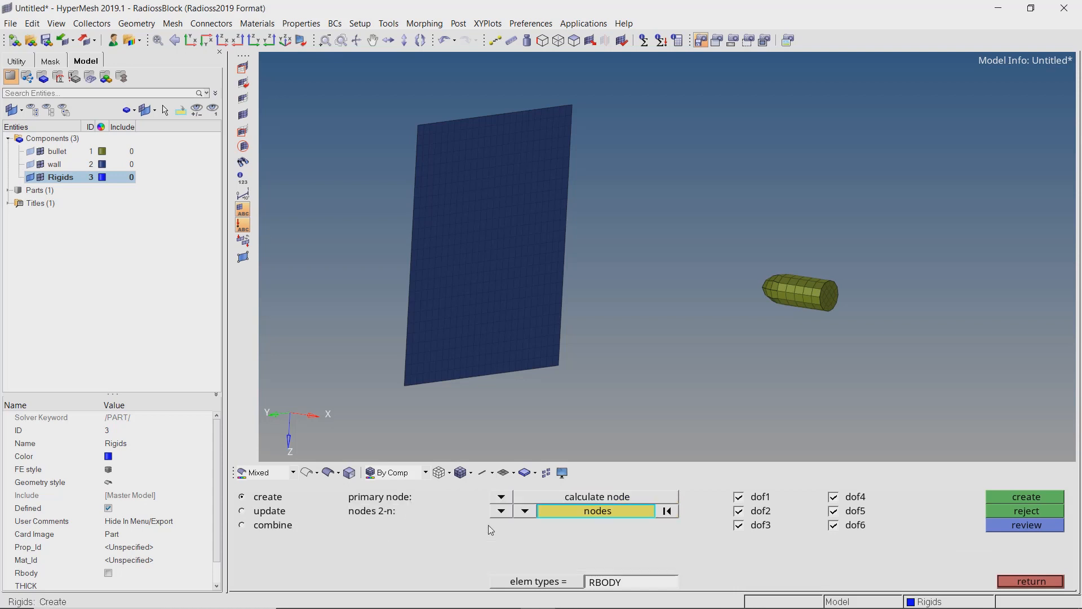
Select all nodes of the bullet component as the rigid element's dependent nodes and inspect the selection.
left_click(563, 513)
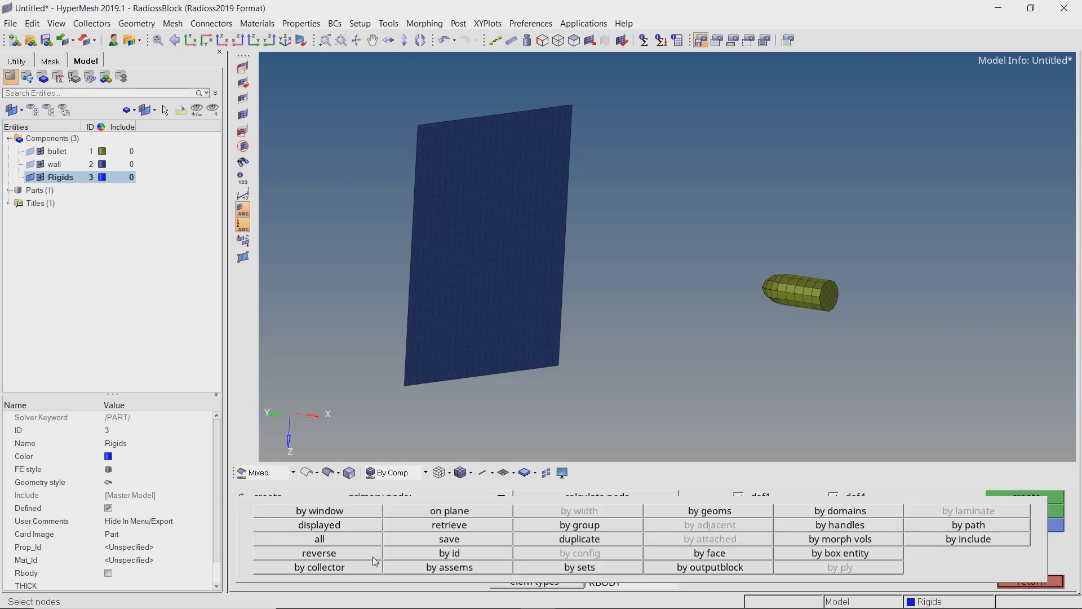
left_click(357, 563)
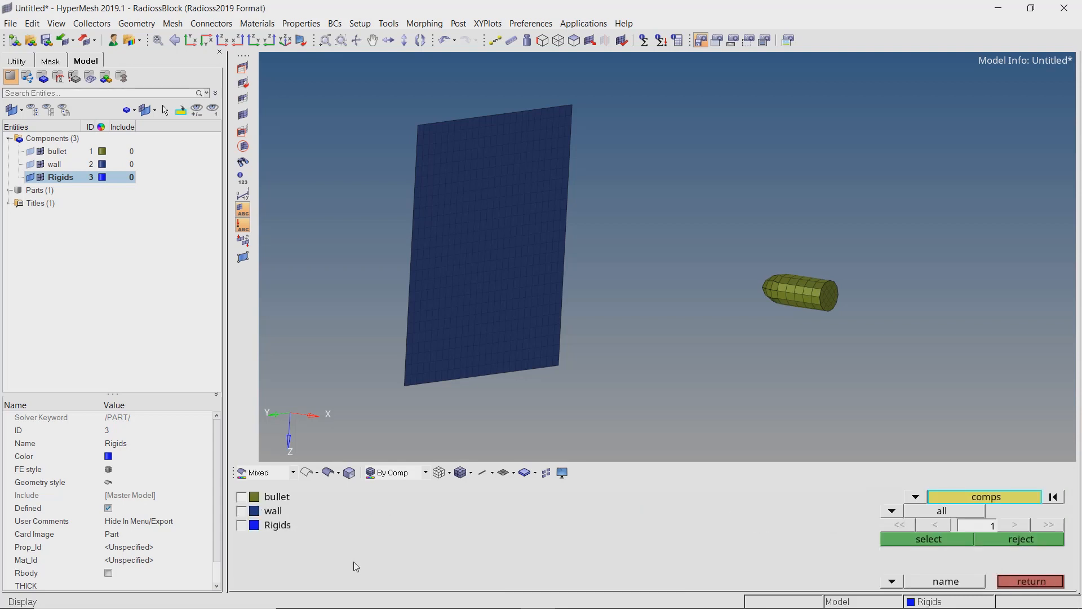
left_click(242, 496)
middle_click(349, 529)
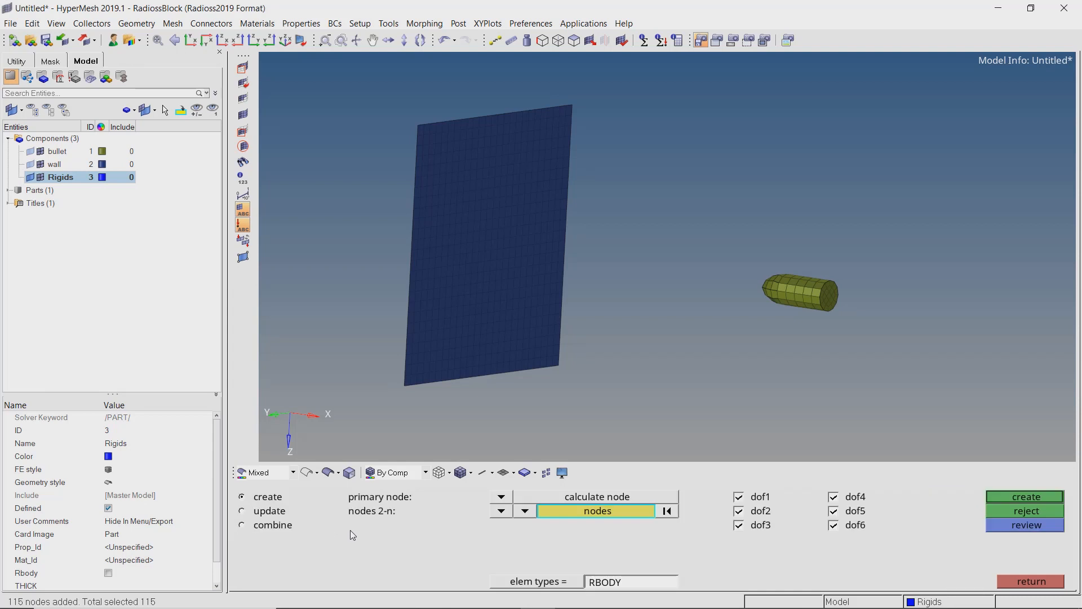
right_click_drag(817, 282, 652, 282, "ctrl")
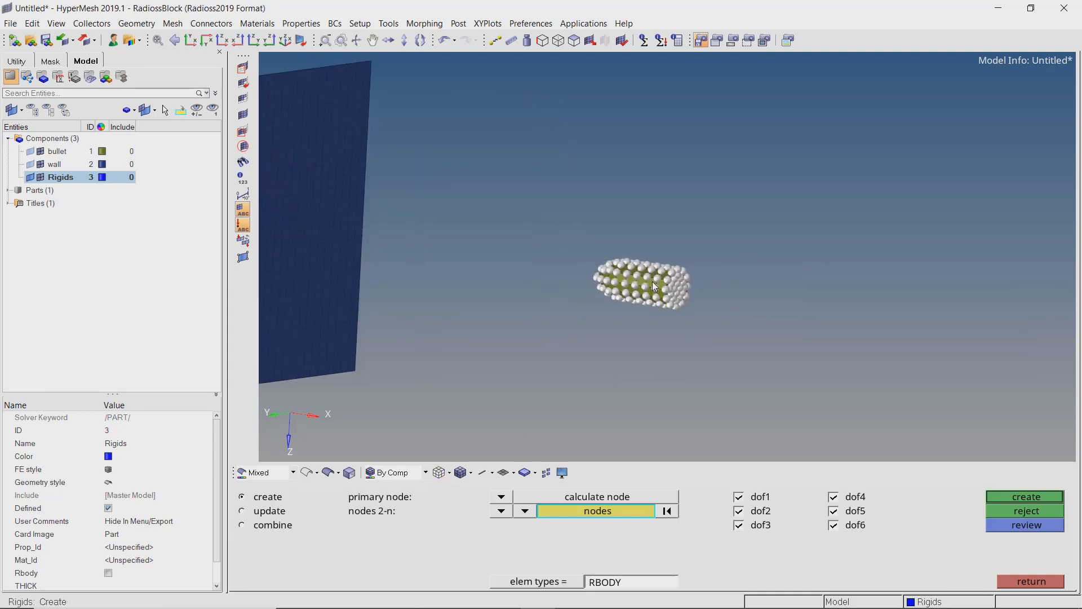
scroll(652, 282, "up", 3, "ctrl")
left_click_drag(652, 282, 674, 312, "ctrl")
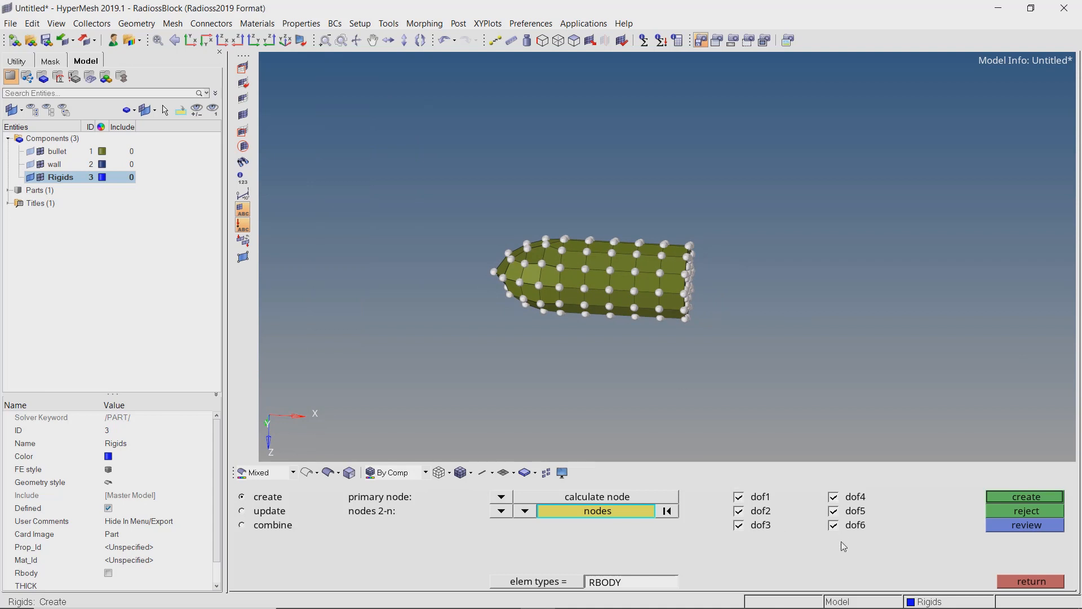
Create the bullet's RBODY rigid element and inspect its links with the bullet mesh hidden.
left_click(1013, 498)
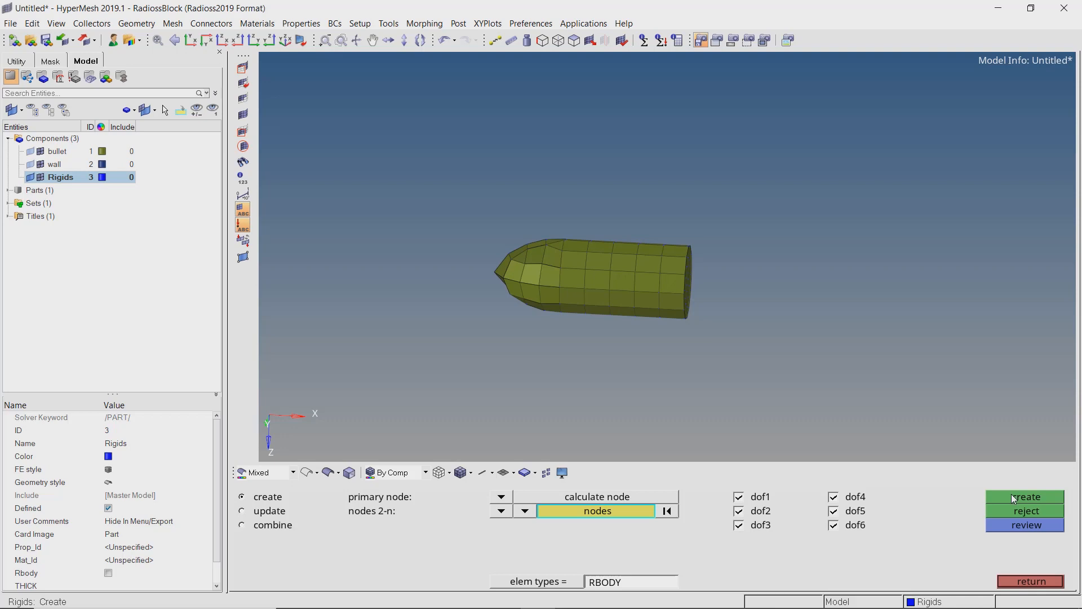
key("Escape")
left_click(40, 151)
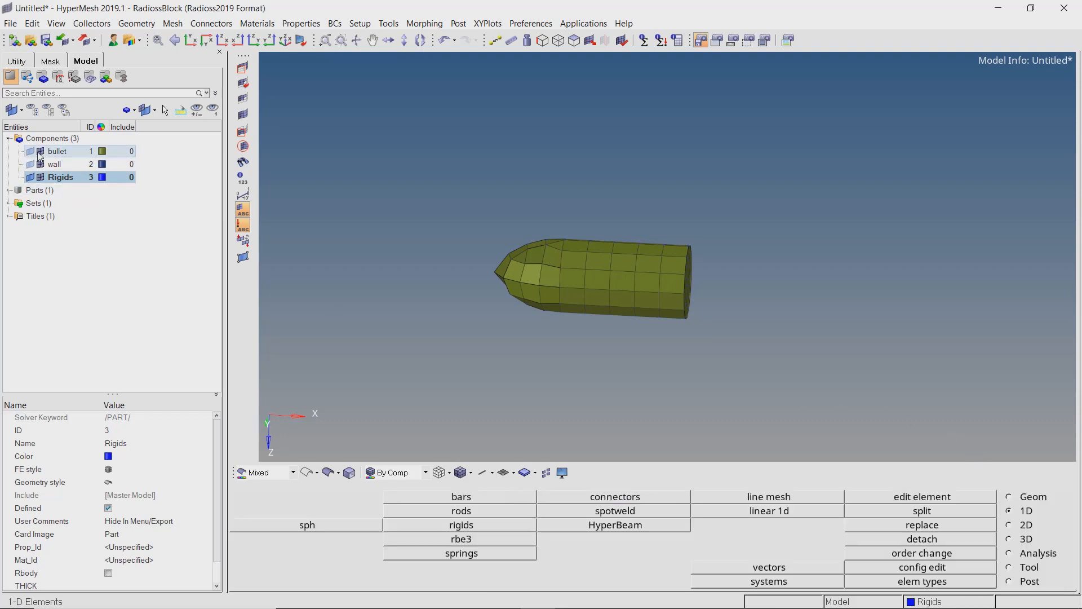
scroll(625, 296, "up", 3)
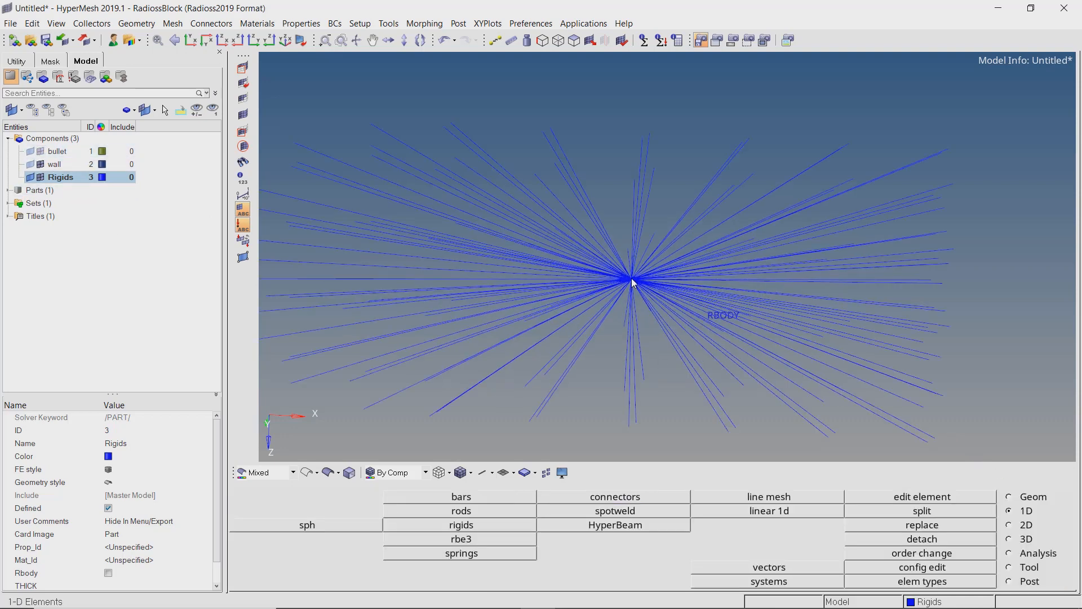
scroll(648, 287, "down", 5)
scroll(654, 290, "down", 2)
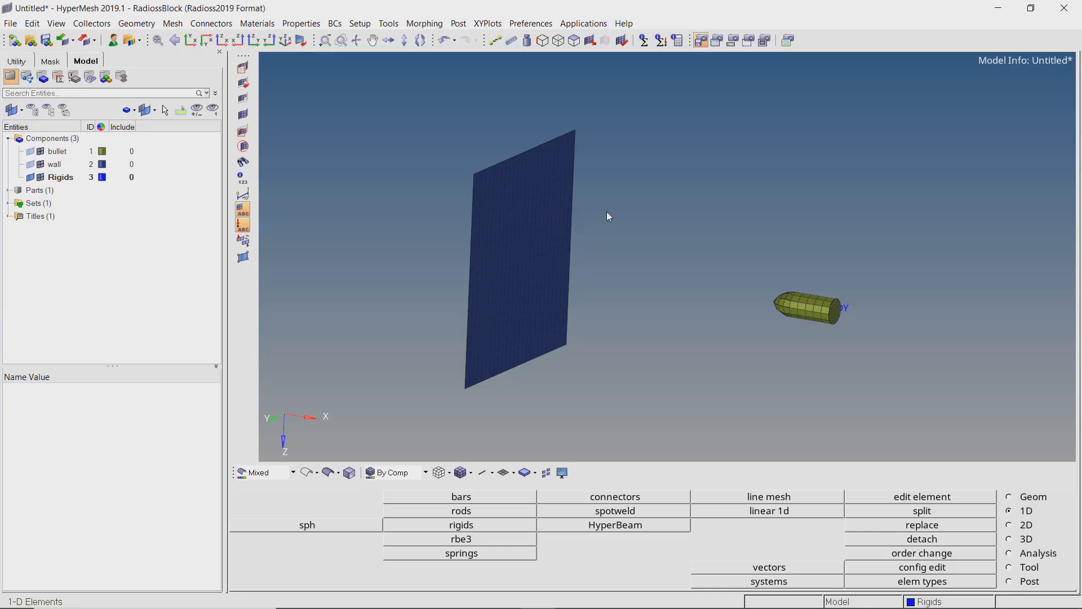
Create a material named wall and change its card image to the M2_PLAS_JOHNS elasto-plastic law.
right_click(169, 201)
mouse_move(194, 207)
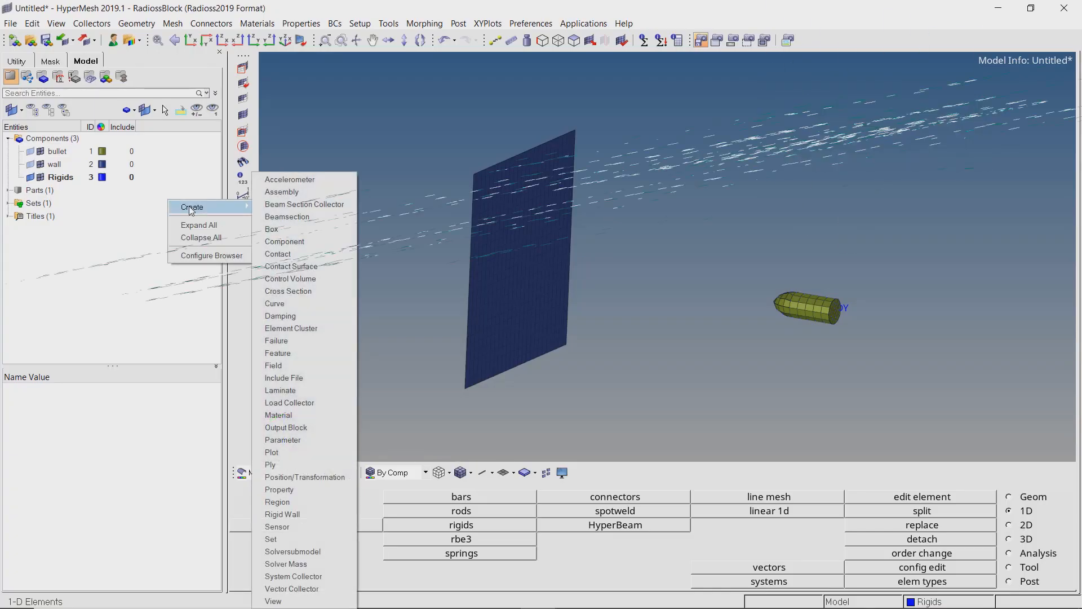
left_click(286, 415)
type("wall")
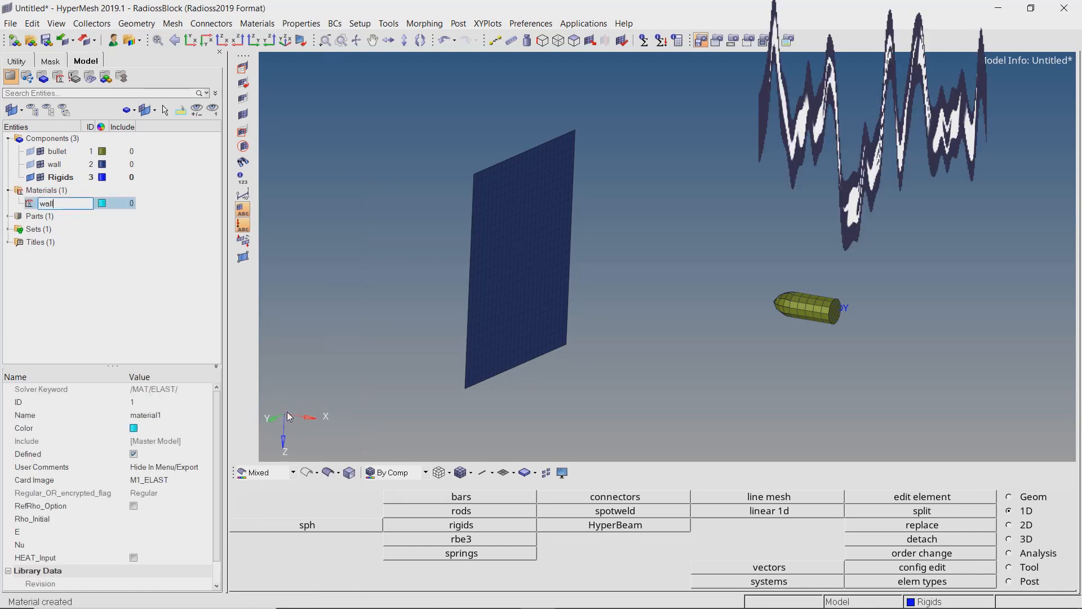
key("Return")
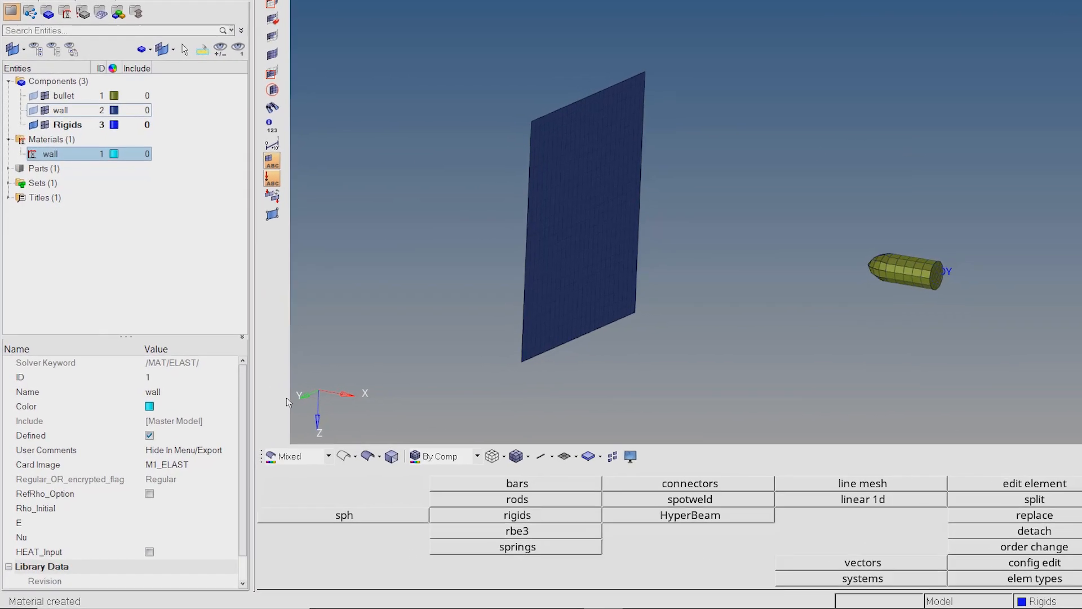
left_click(179, 472)
left_click(200, 485)
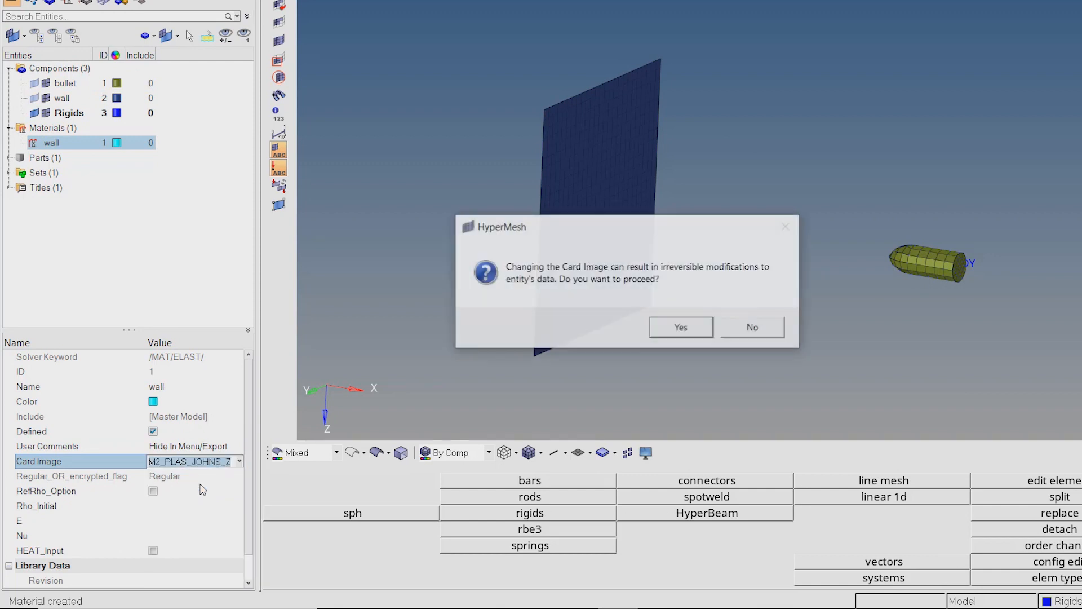
left_click(693, 327)
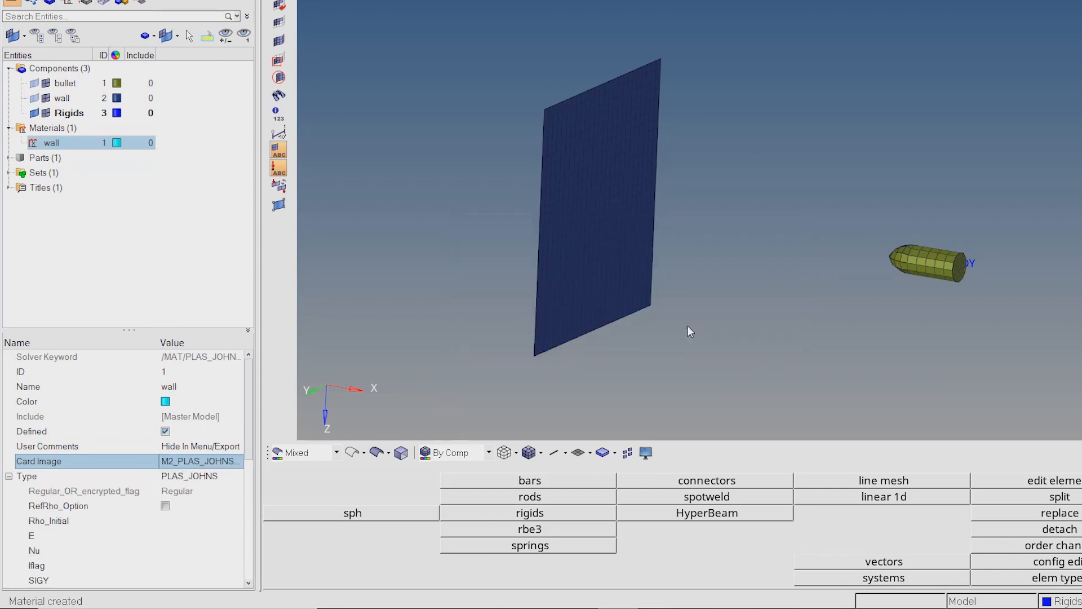
Enable the reference density option for the wall material with Ref_Rho 0.0 and set its initial density to 0.0028.
left_click(165, 505)
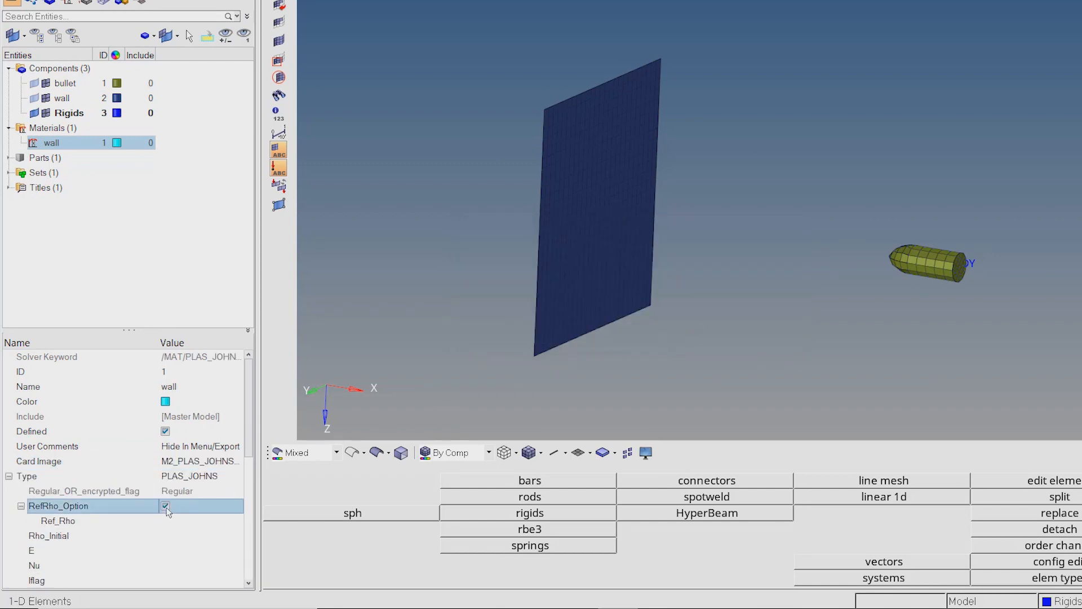
left_click(188, 522)
key("Return")
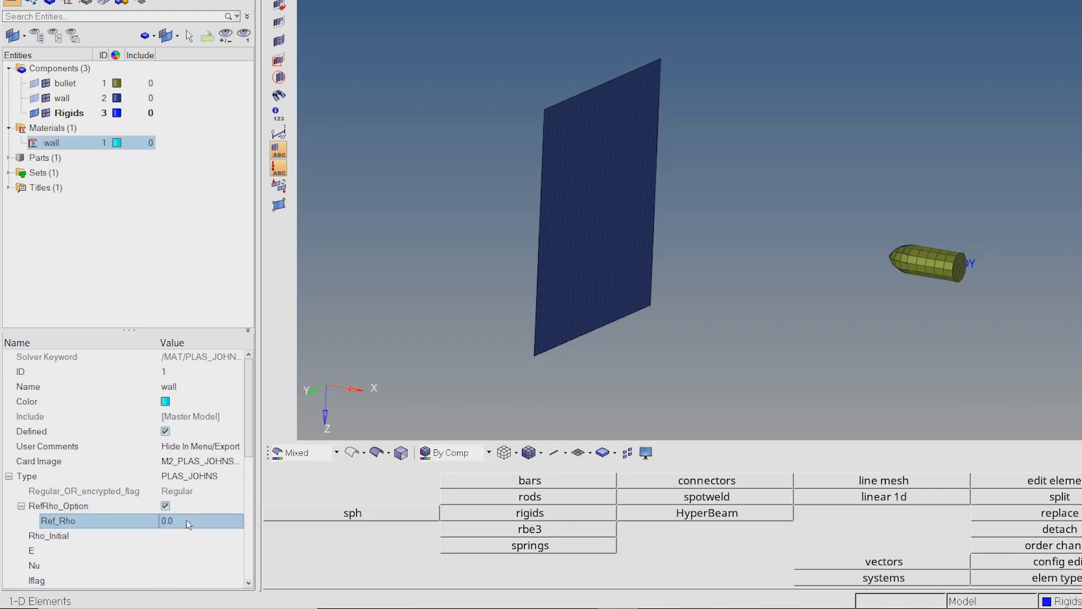
left_click(190, 537)
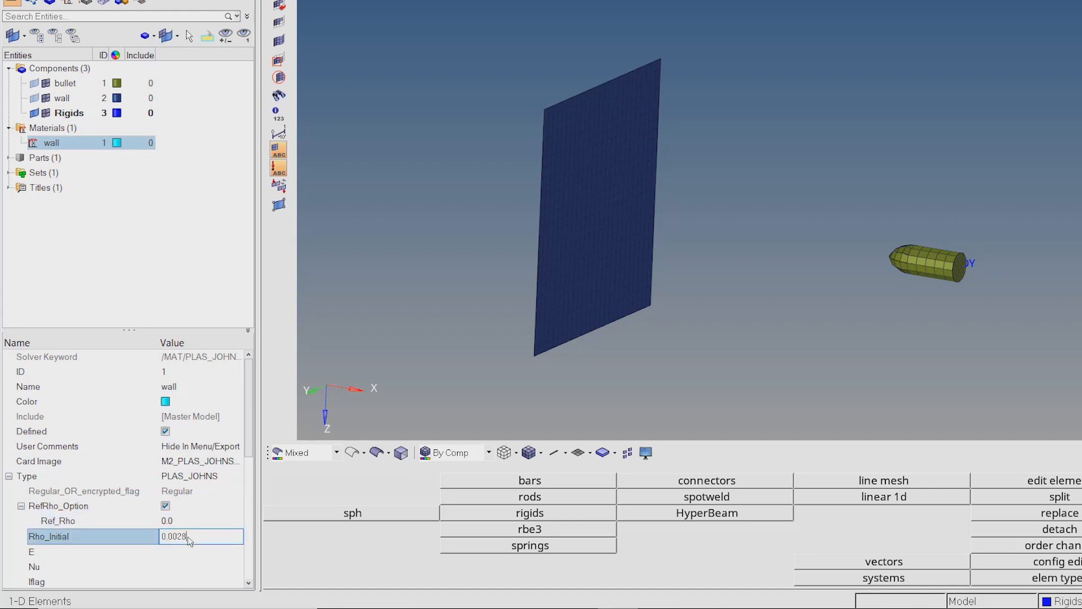
type(".0028")
key("Return")
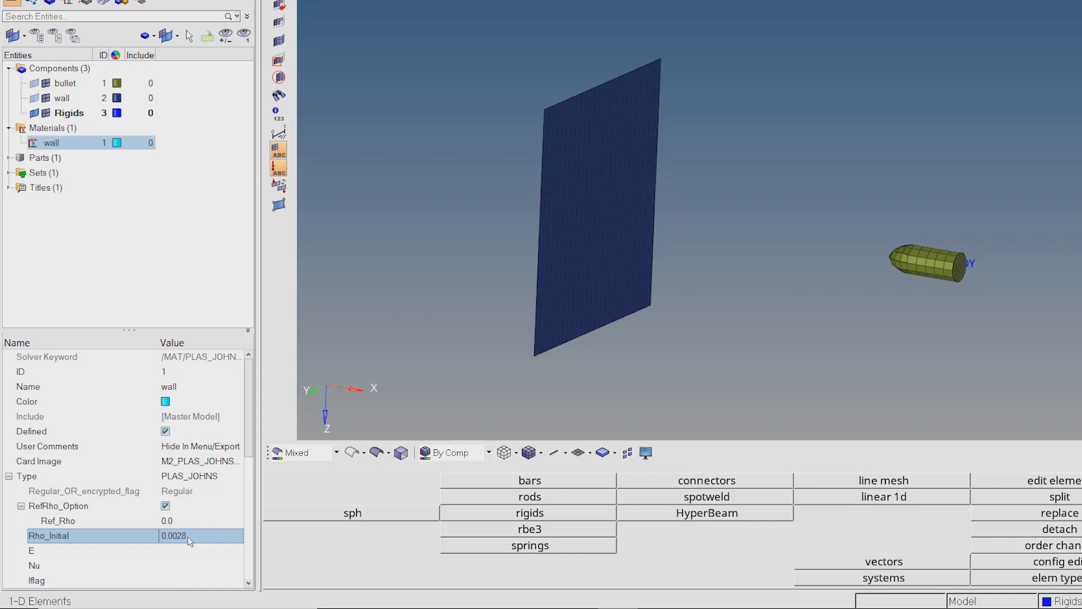
Set the wall material's Young's modulus E to 710000 and Poisson's ratio Nu to 0.33.
left_click(186, 553)
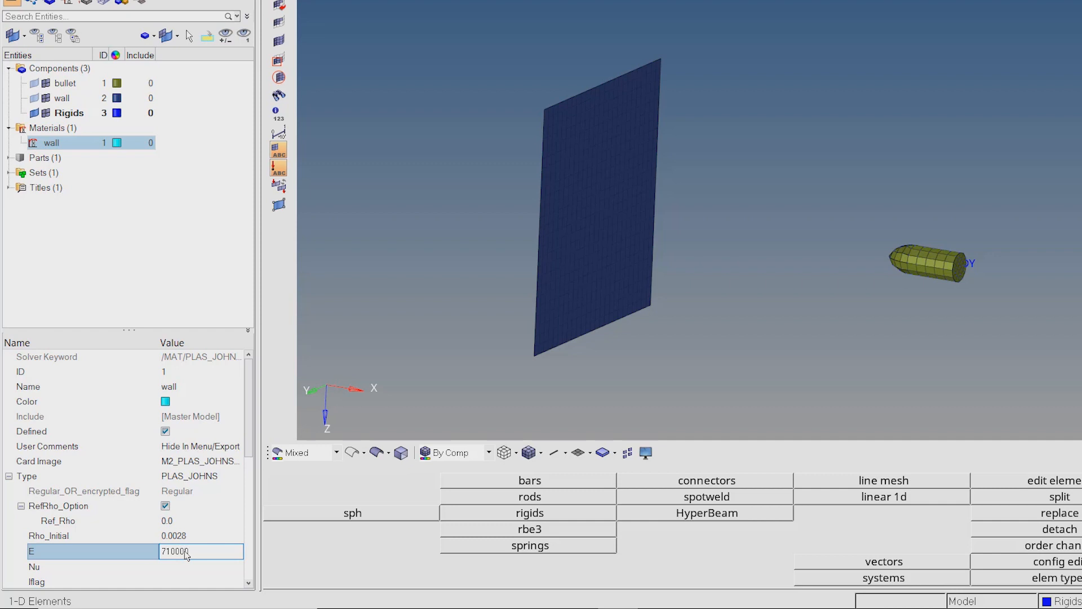
key("Return")
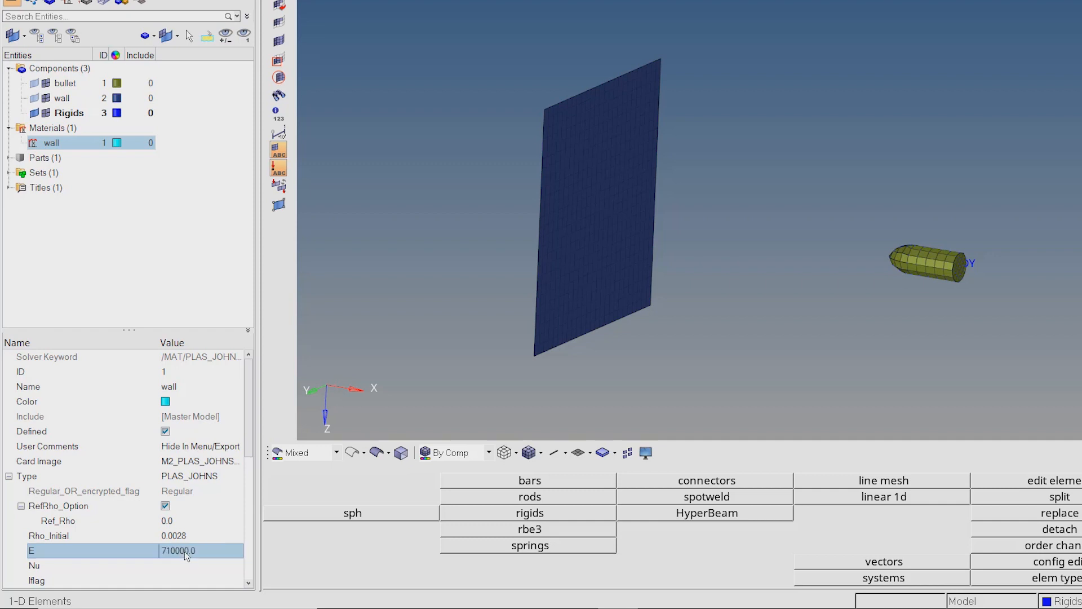
left_click(186, 564)
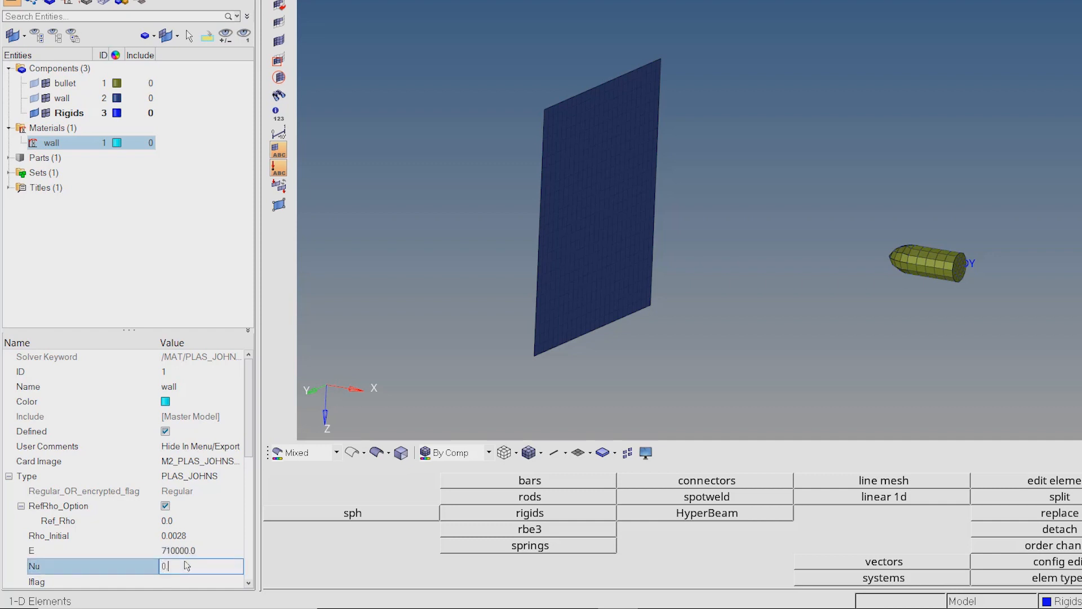
key("Return")
Set the wall material's yield stress SIGY to 290, hardening parameter b to 562.3 and exponent n to 0.63.
scroll(187, 565, "down", 3)
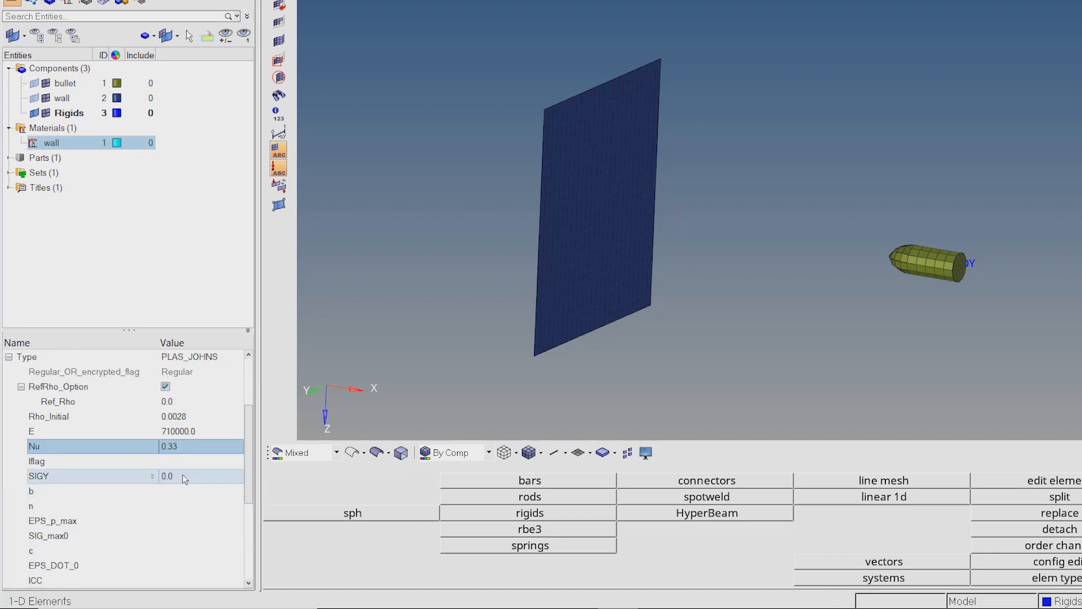
left_click(185, 478)
key("Return")
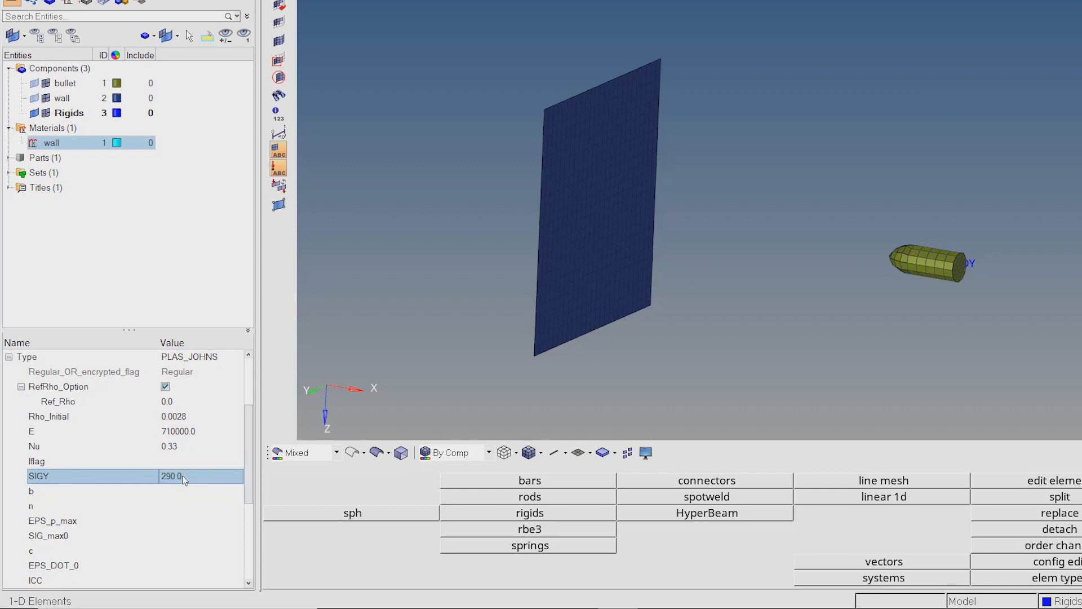
left_click(182, 494)
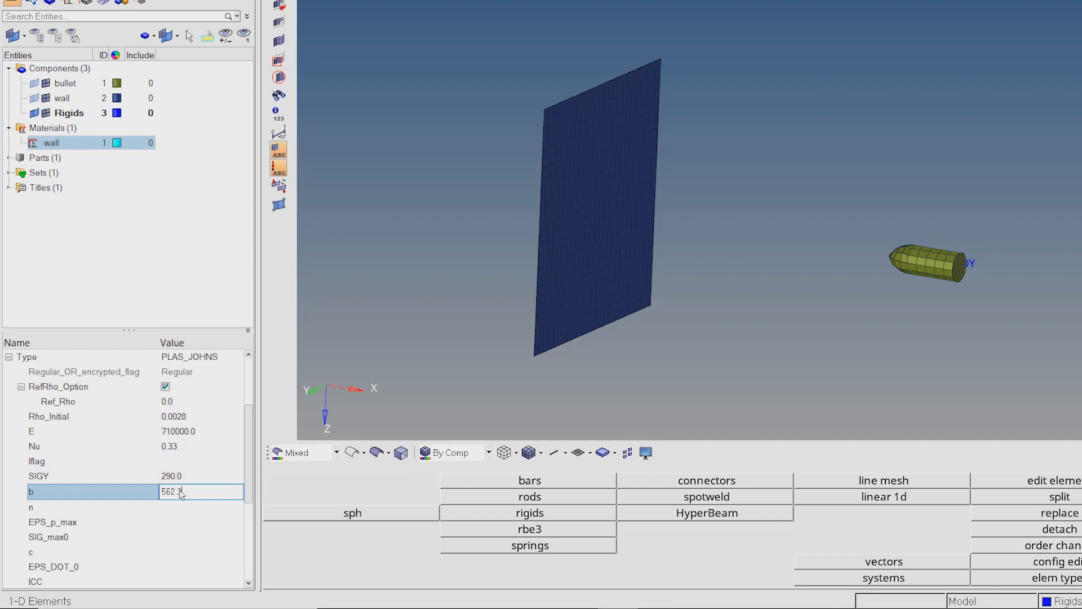
type("562.3")
key("Return")
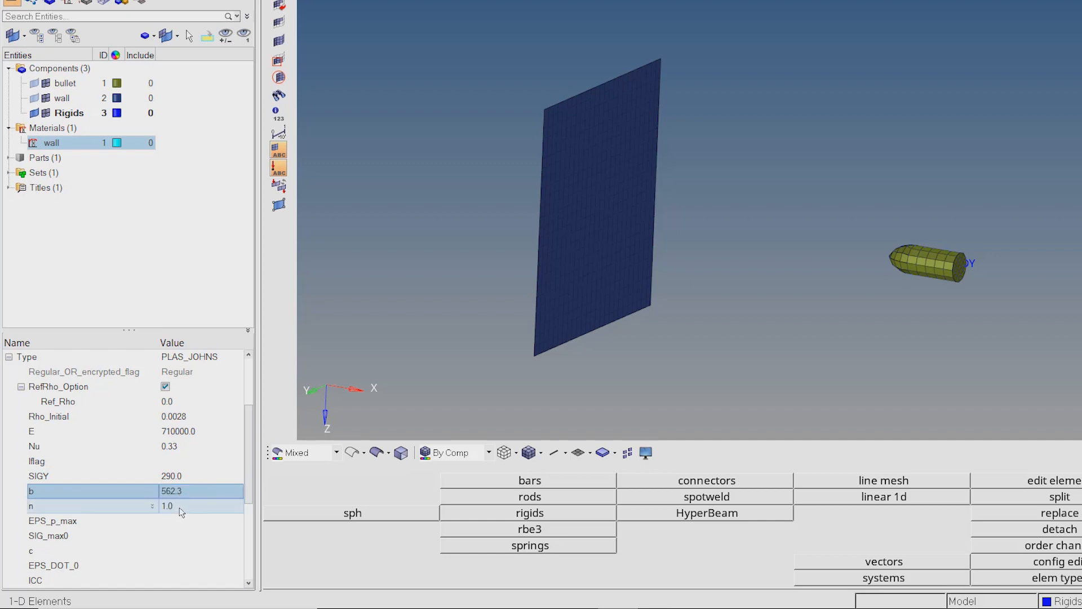
left_click(182, 507)
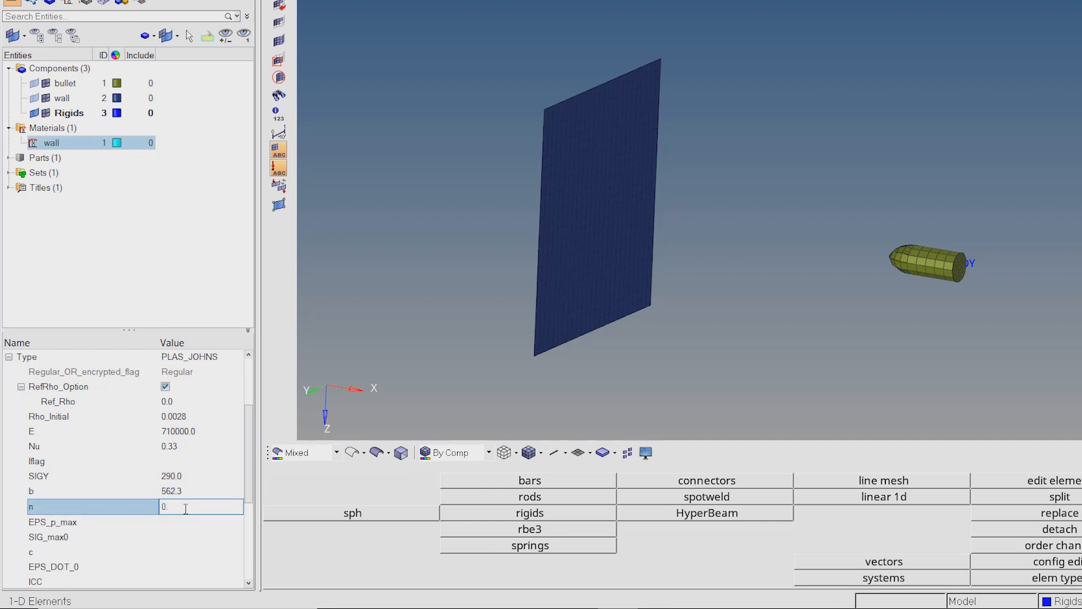
key("Return")
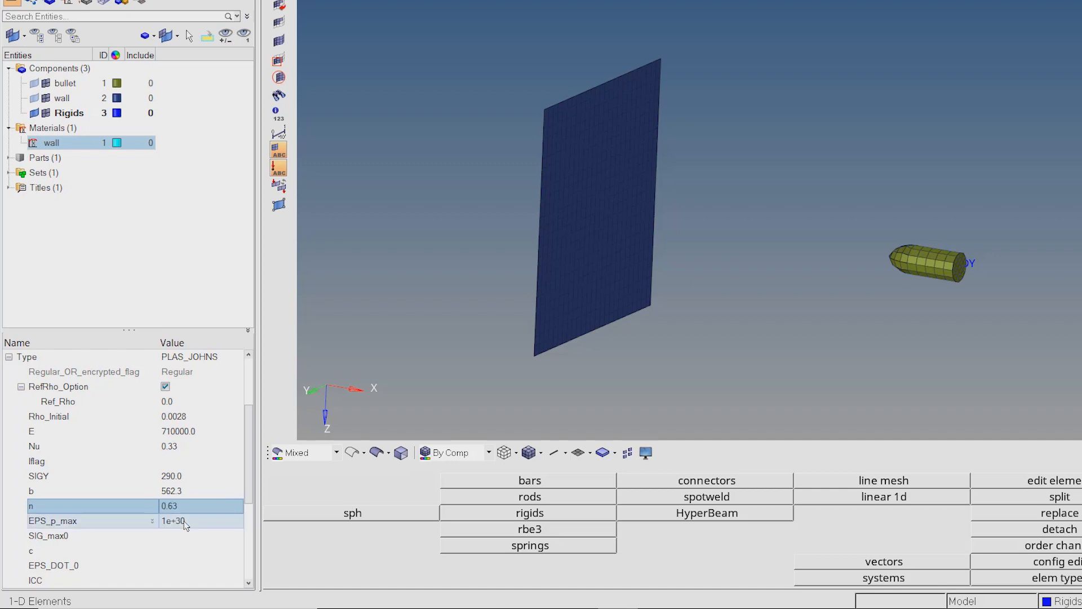
Set the wall material's failure plastic strain EPS_p_max to 0.4 and maximum stress SIG_max0 to 425.
left_click(186, 522)
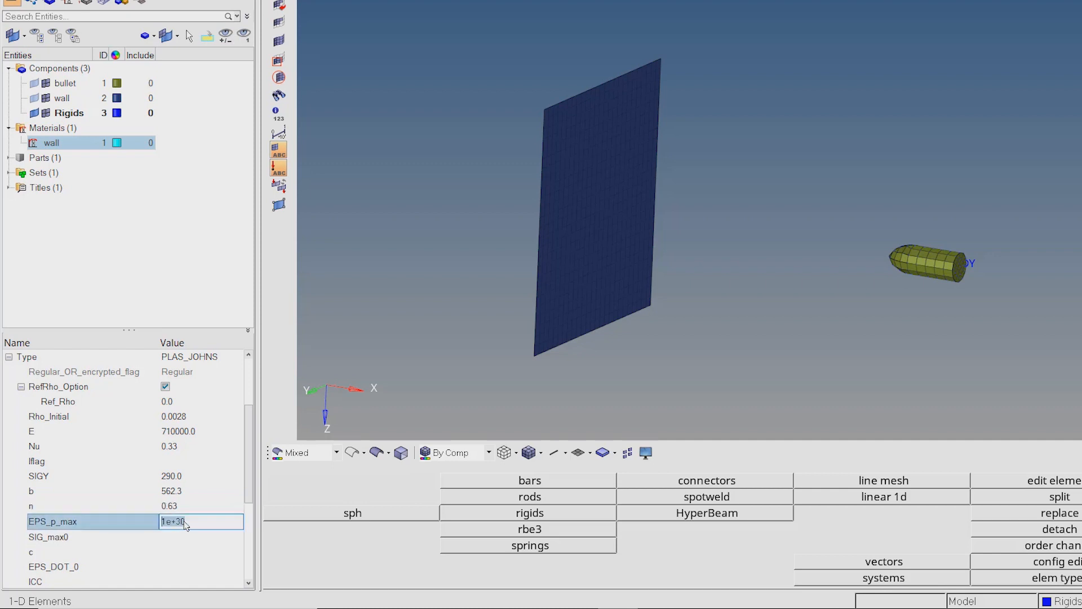
type("0.4")
key("Return")
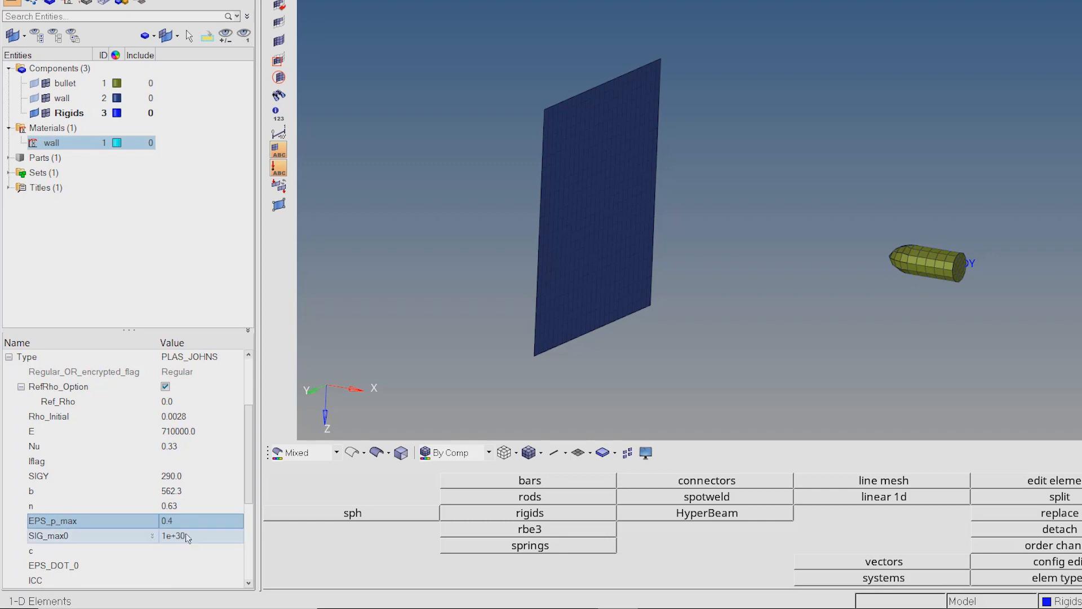
left_click(187, 536)
type("425")
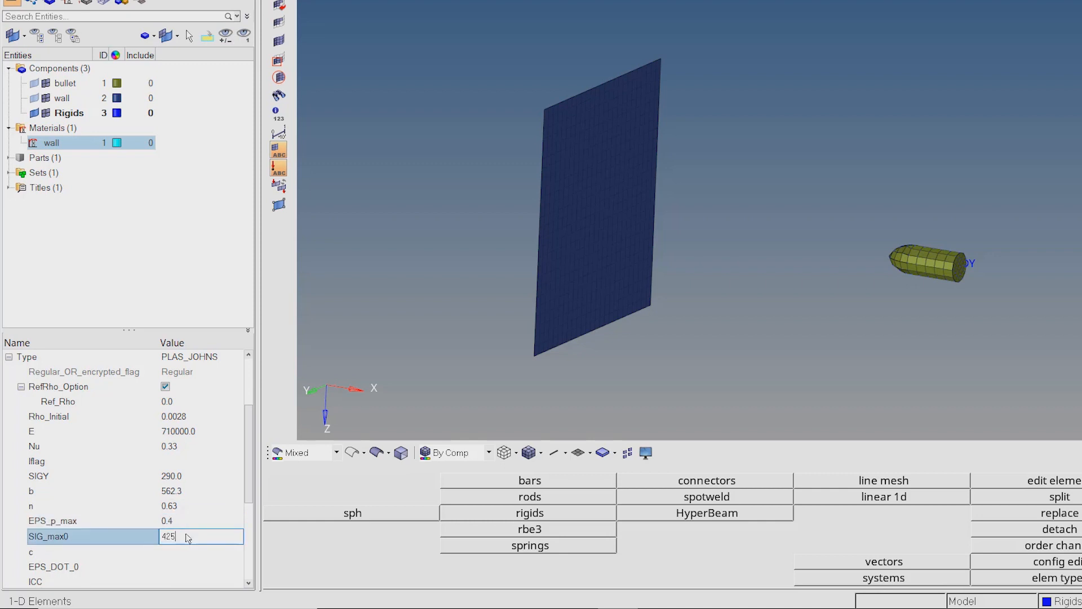
key("Return")
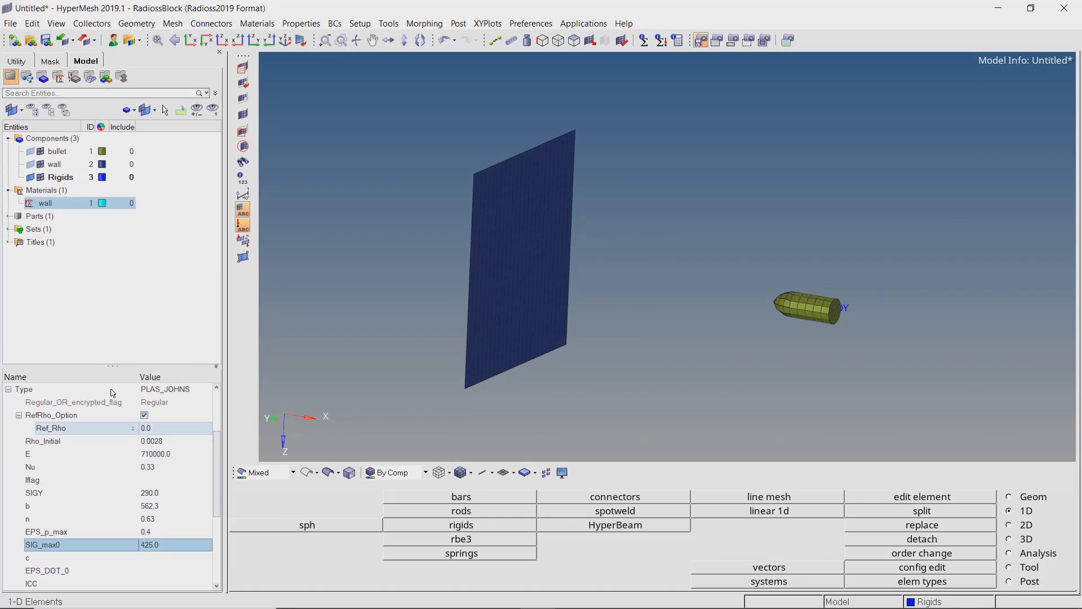
Duplicate the wall material and name the copy bullet.
right_click(45, 210)
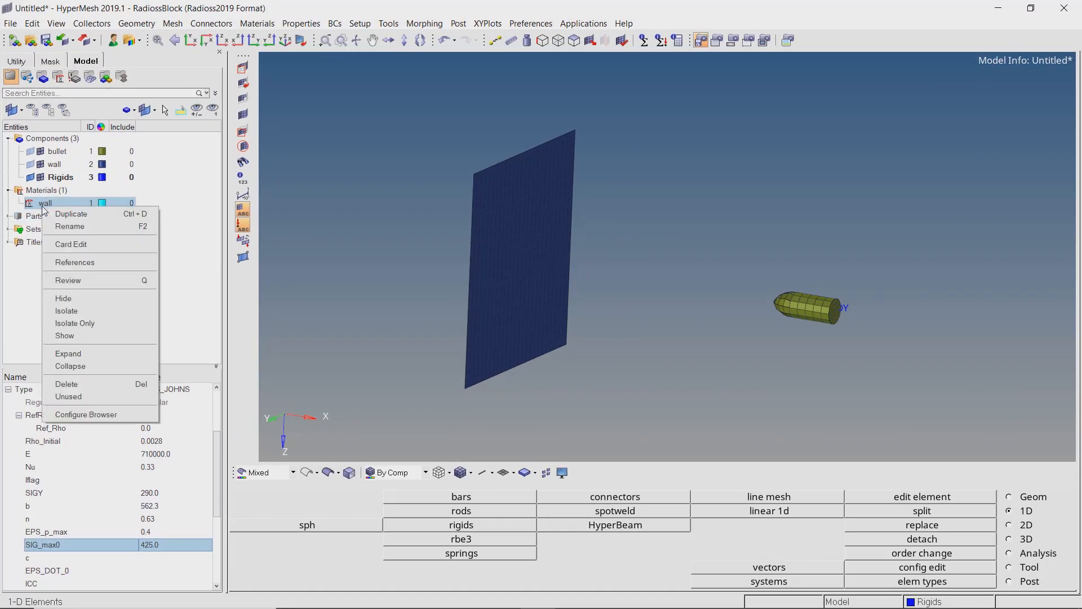
left_click(62, 216)
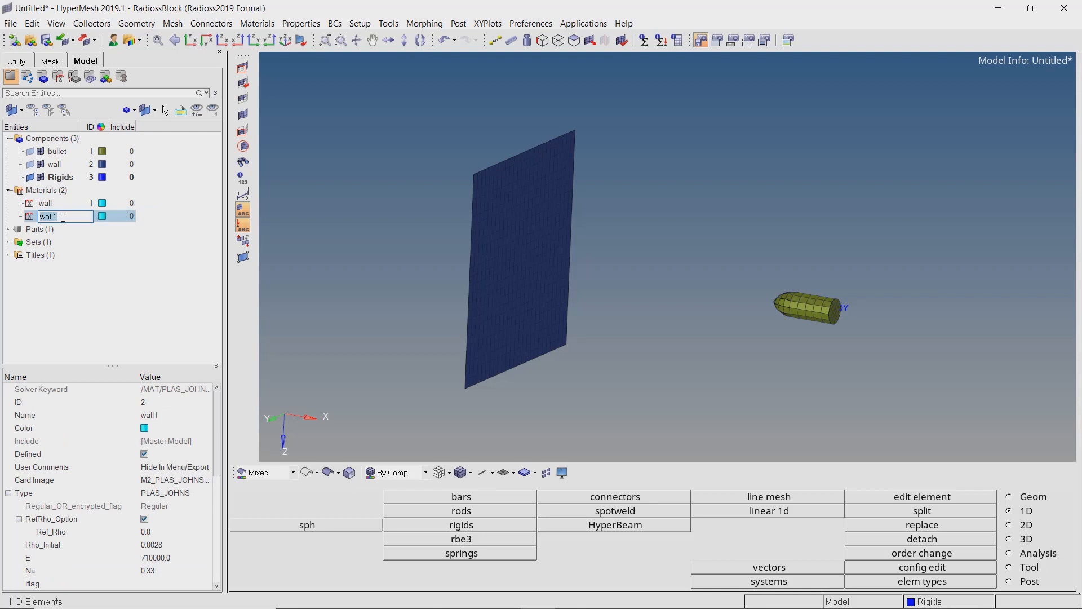
type("bullet")
key("Return")
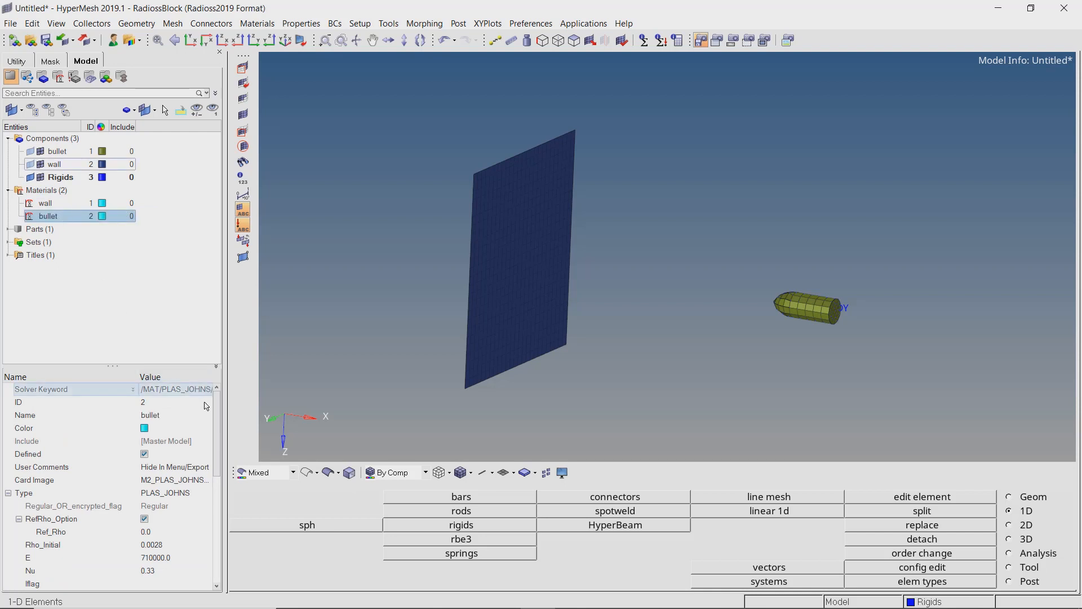
Clear the EPS_p_max and SIG_max0 values of the bullet material.
scroll(197, 500, "down", 6)
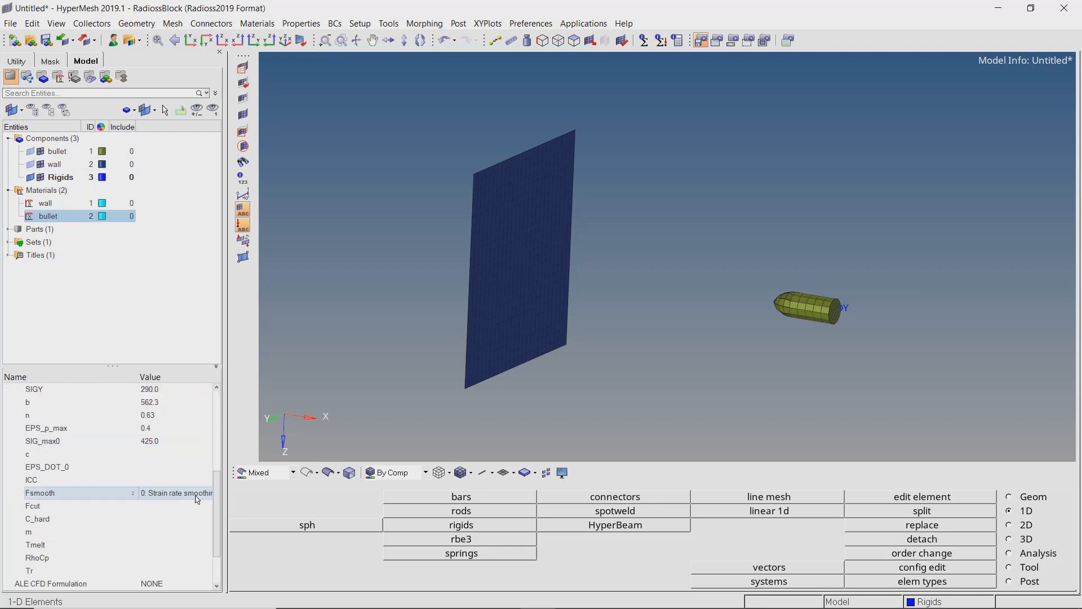
left_click(177, 429)
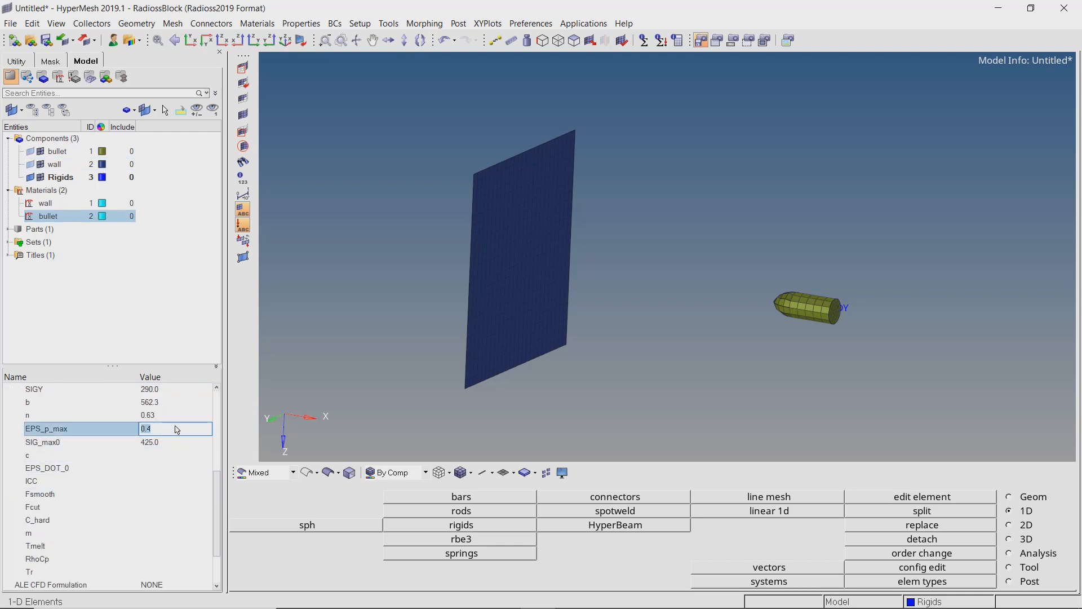
key("BackSpace")
left_click(171, 443)
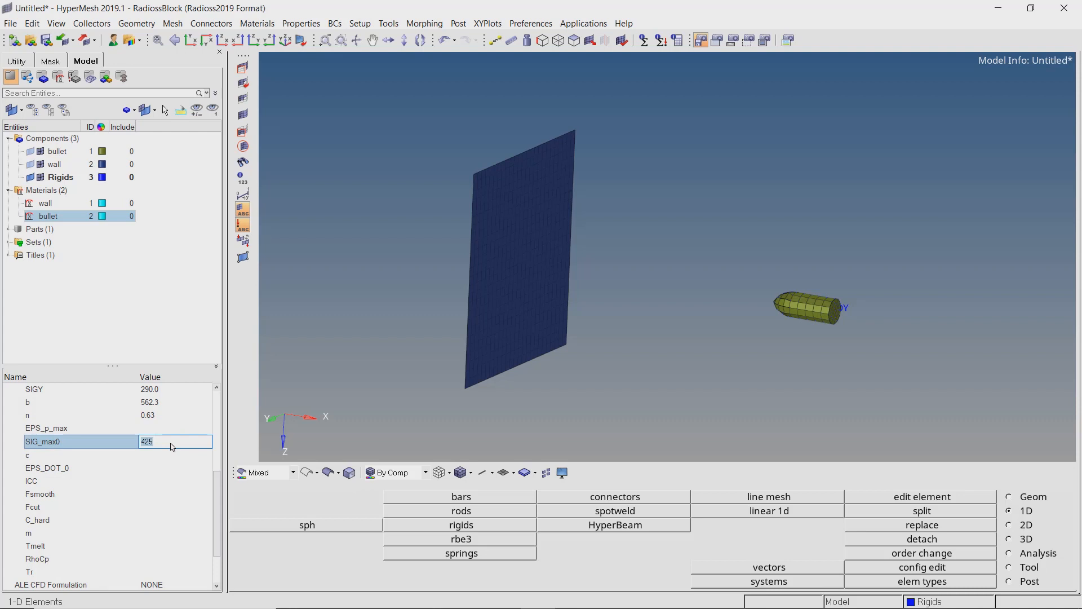
key("BackSpace")
left_click(164, 343)
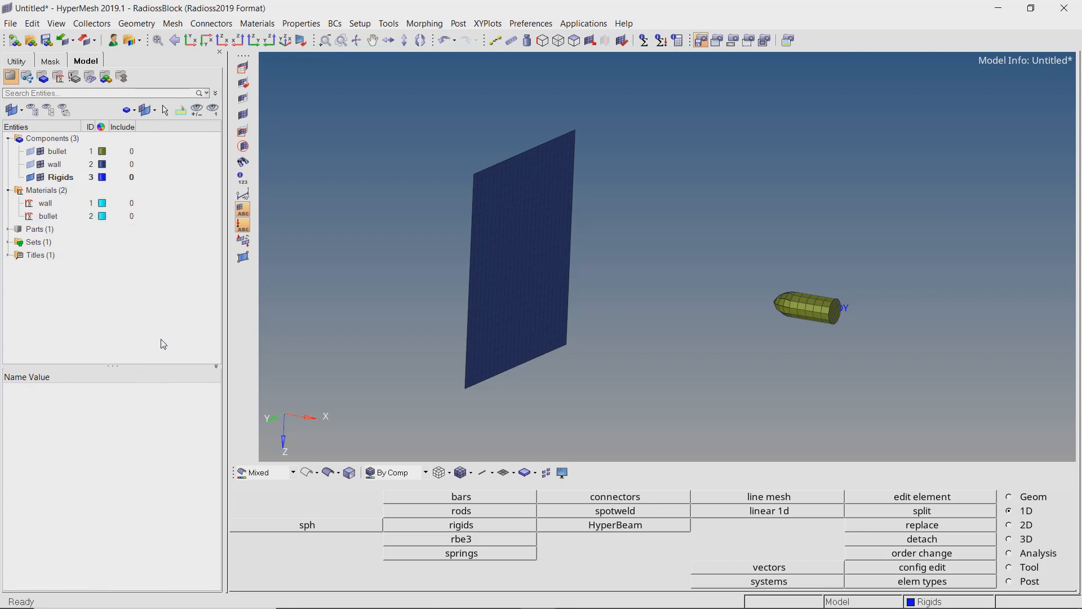
Create a failure entity named wall_failure and set its configuration to FAIL_JOHNSON.
right_click(142, 266)
mouse_move(164, 272)
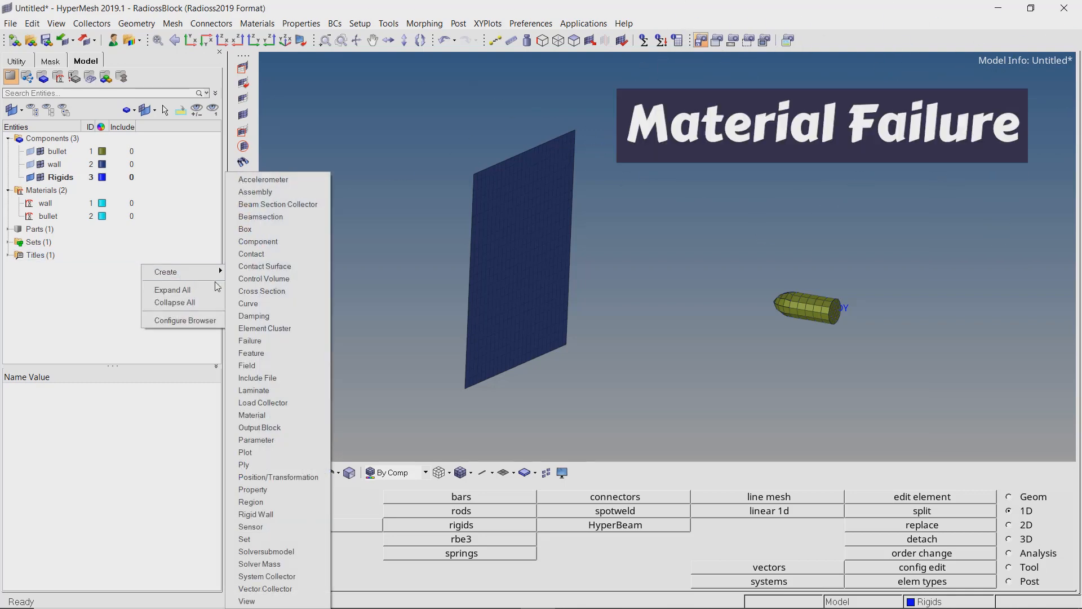
left_click(258, 342)
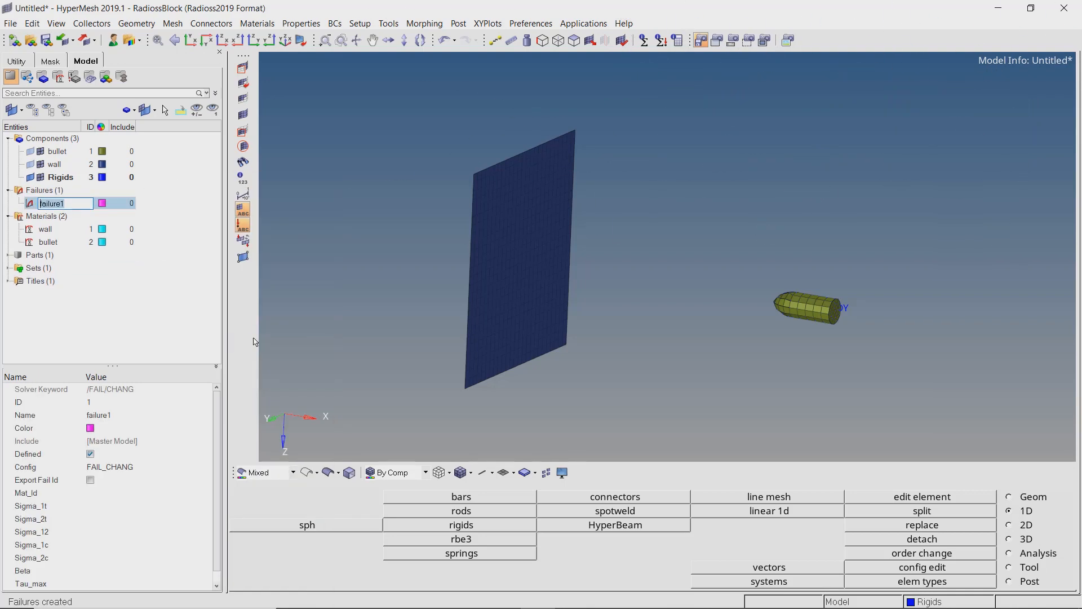
type("wall_")
key("Return")
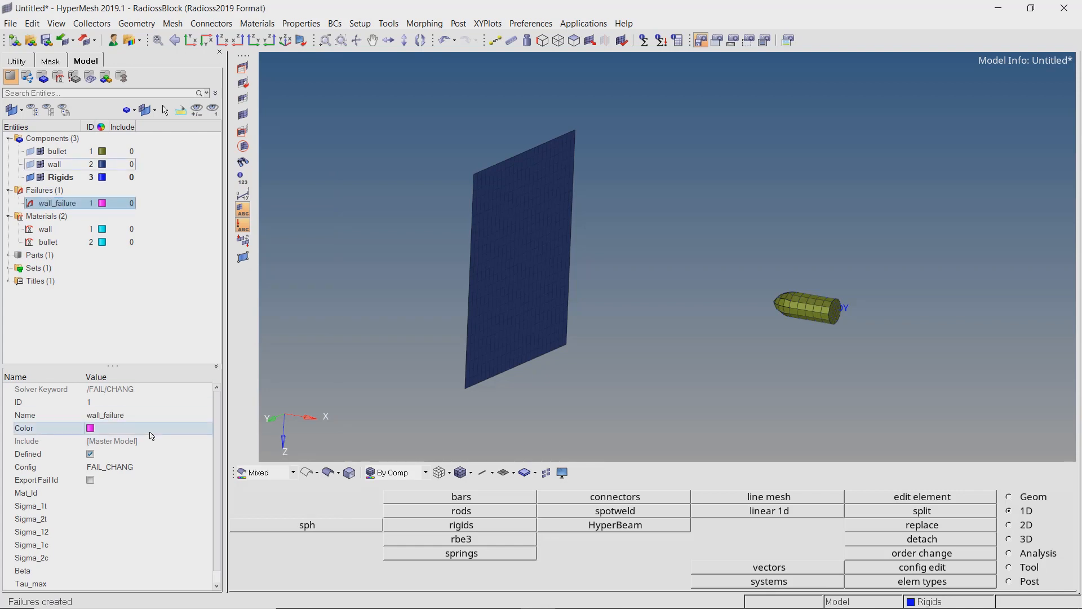
left_click(145, 467)
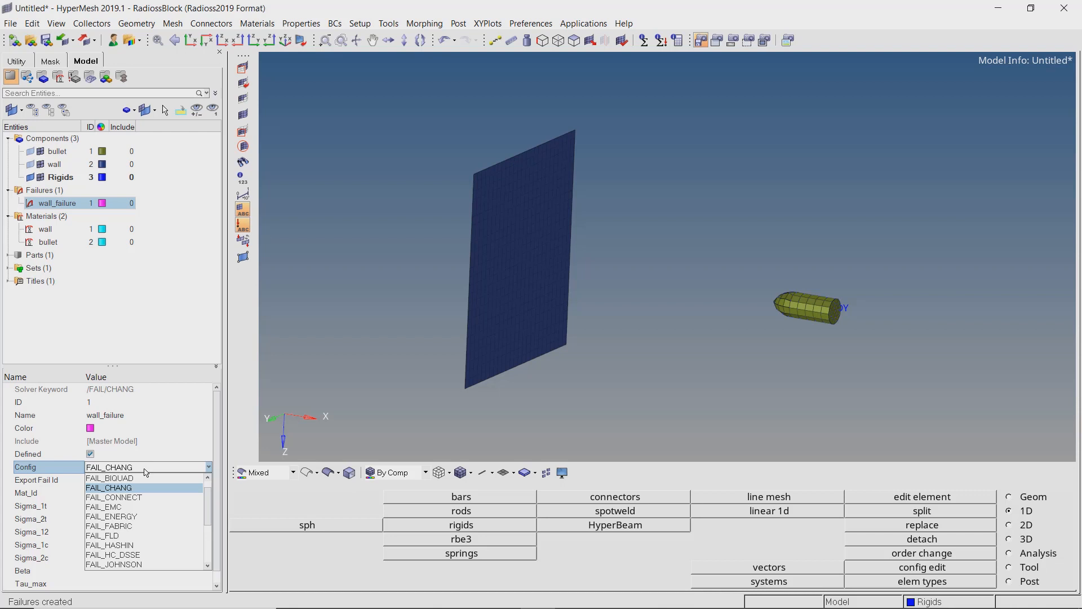
left_click(145, 564)
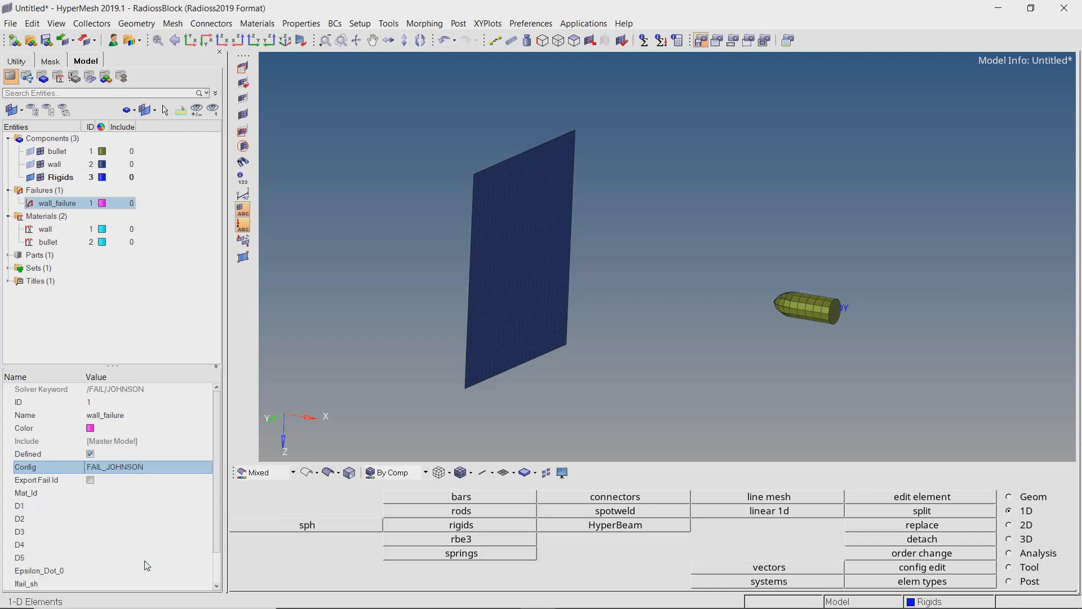
Assign the wall material to the wall_failure model as its Mat_Id.
left_click(147, 493)
left_click(146, 495)
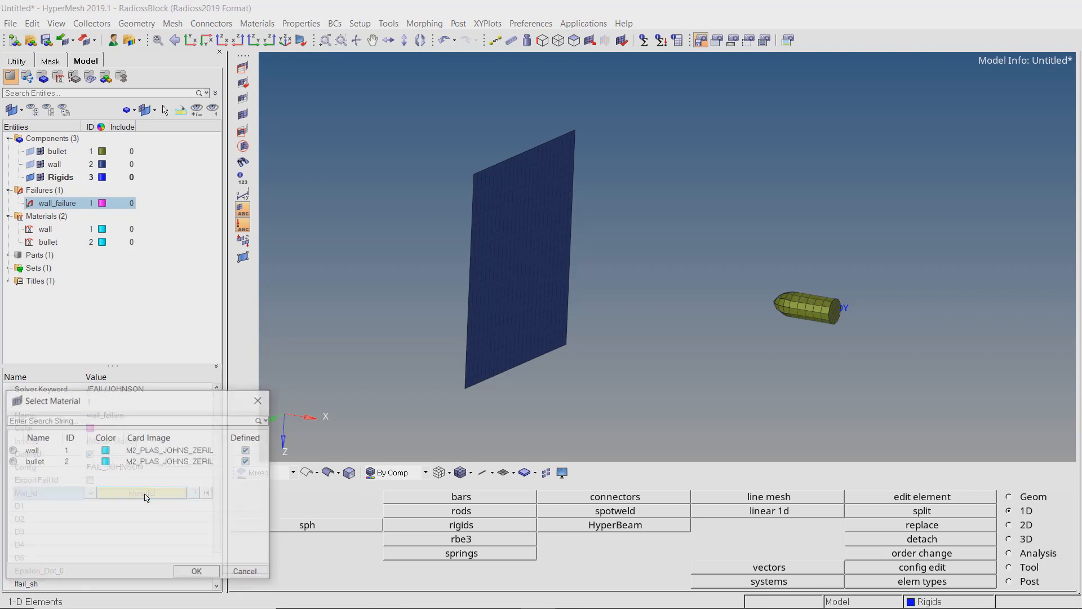
left_click(32, 450)
left_click(198, 573)
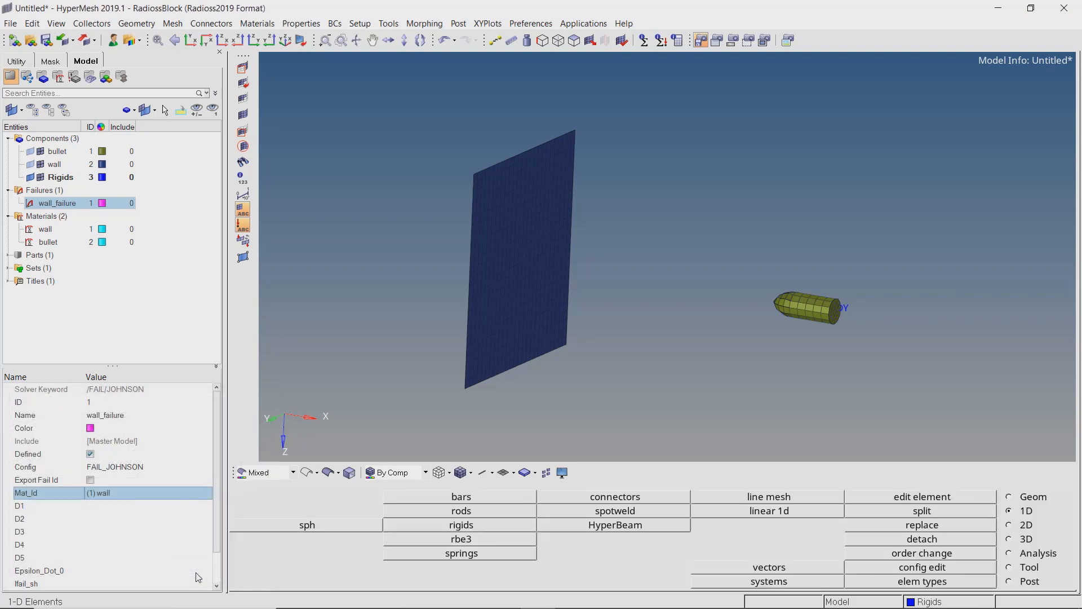
Set the wall_failure parameters D1 to 0.11, D2 to 0.08, D3 to -1.5, and D4 and D5 to 0.0.
left_click(162, 507)
type(".11")
left_click(163, 524)
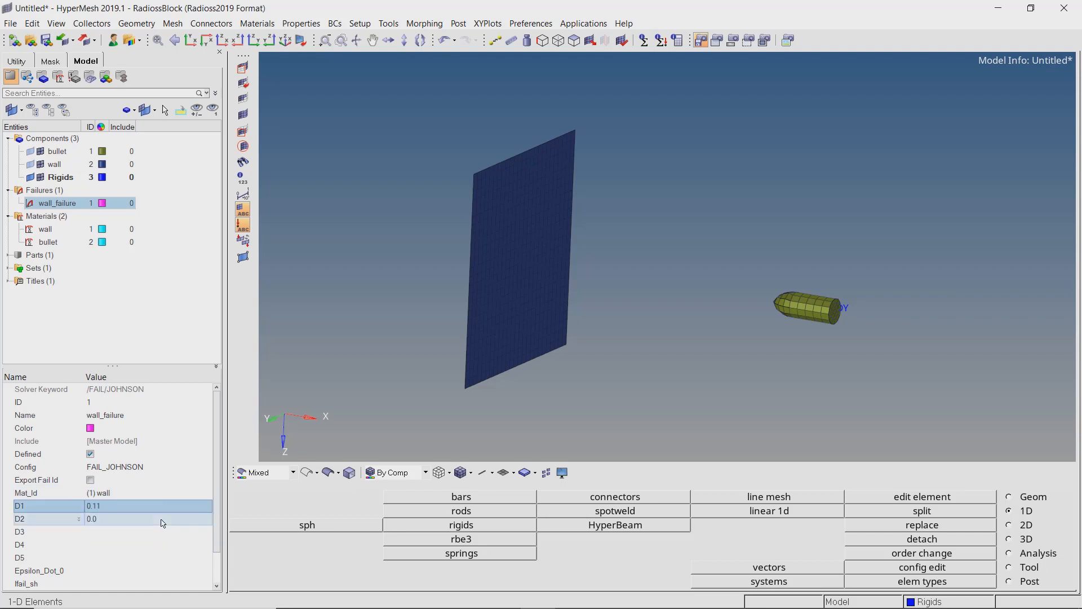
type("8")
left_click(167, 534)
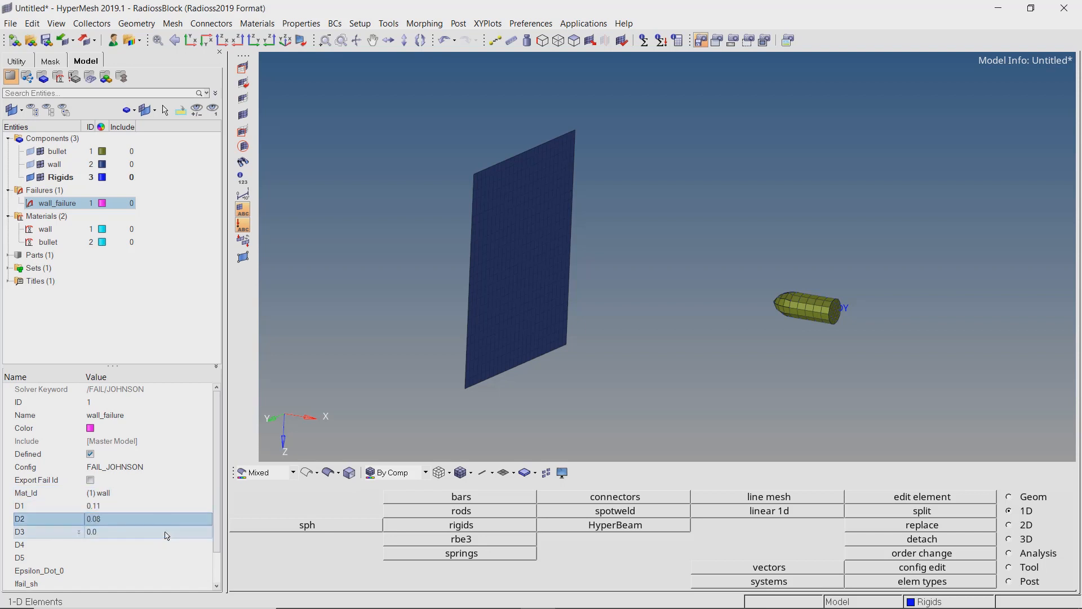
type("-1.5")
left_click(167, 545)
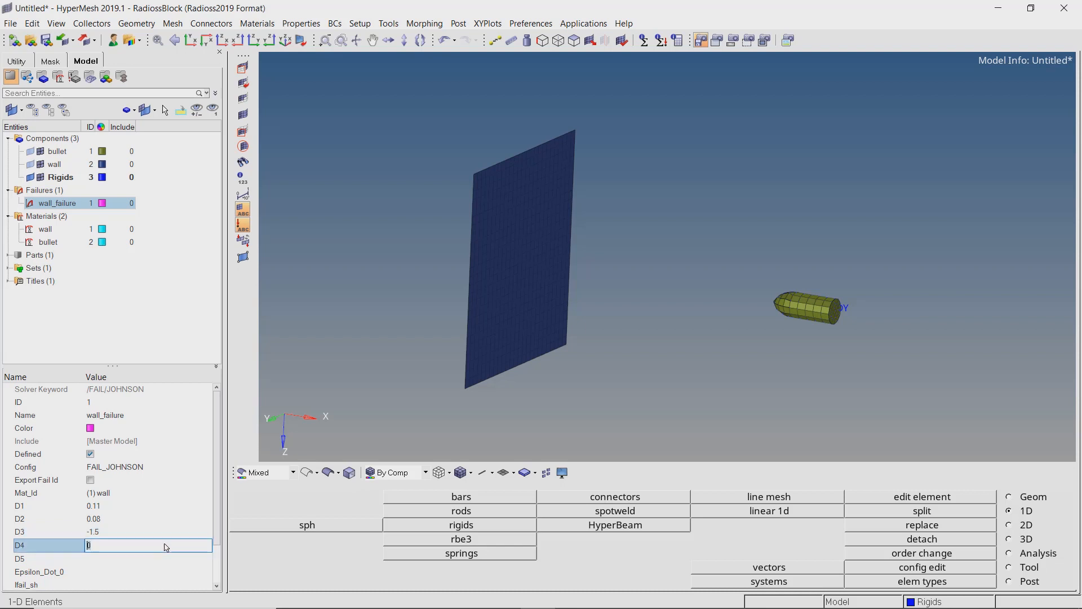
left_click(167, 559)
key("Return")
scroll(166, 562, "down", 1)
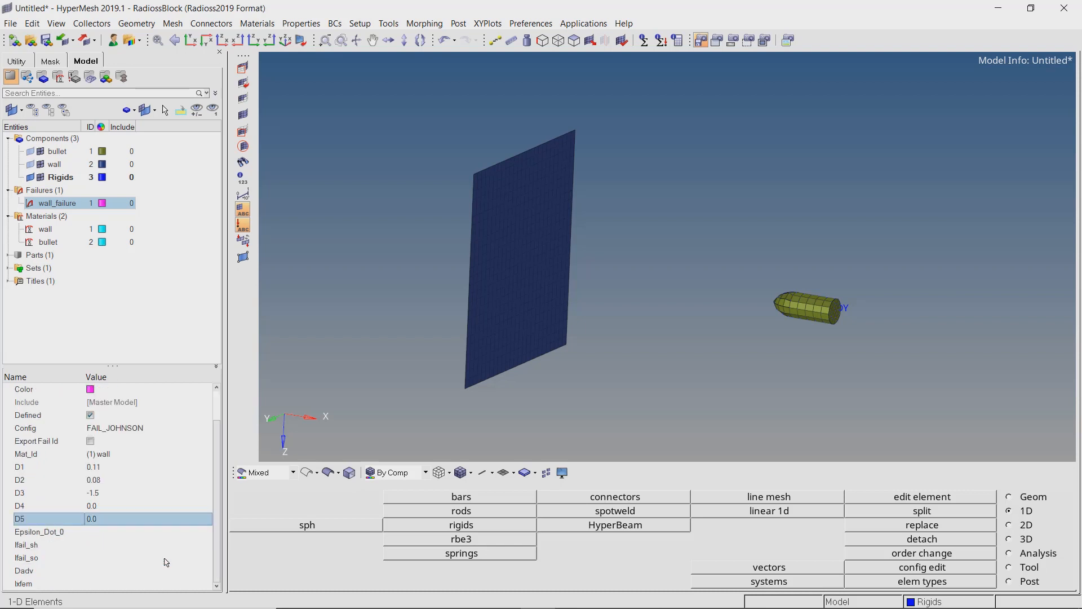
Set Epsilon_Dot_0 of wall_failure to 0.001 and Ifail_sh to option 2, zeroing the stress tensor for each integration point.
left_click(166, 534)
left_click(166, 533)
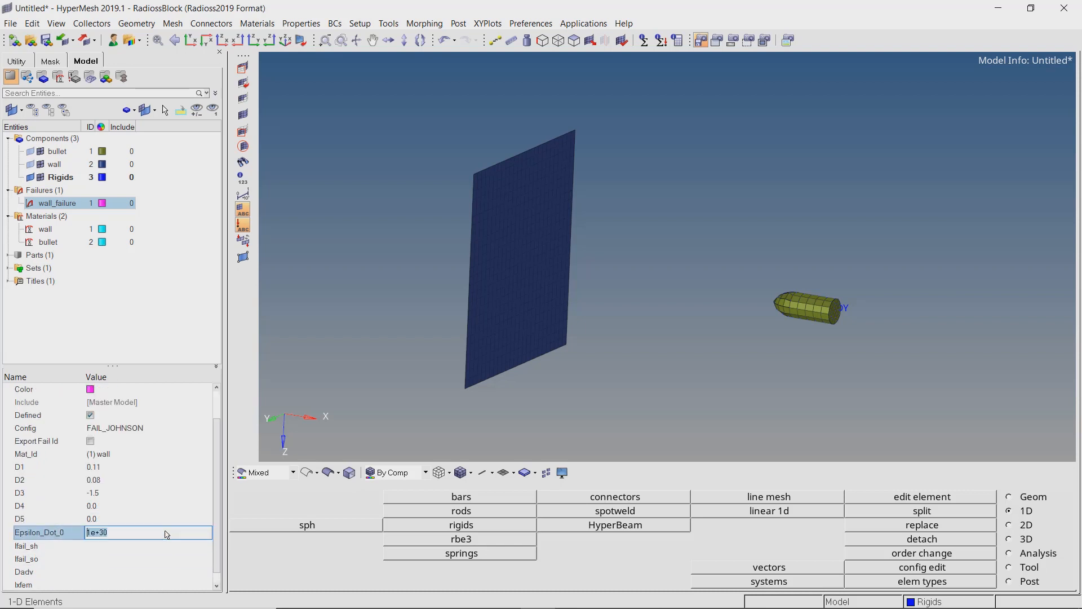
type("0.001")
key("Return")
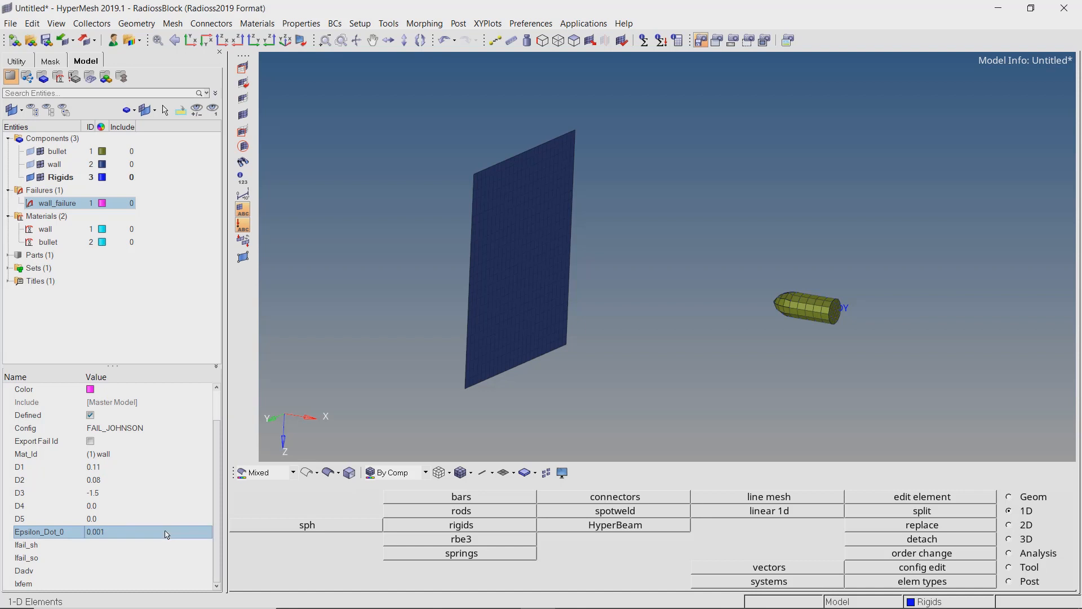
left_click(165, 545)
left_click(165, 547)
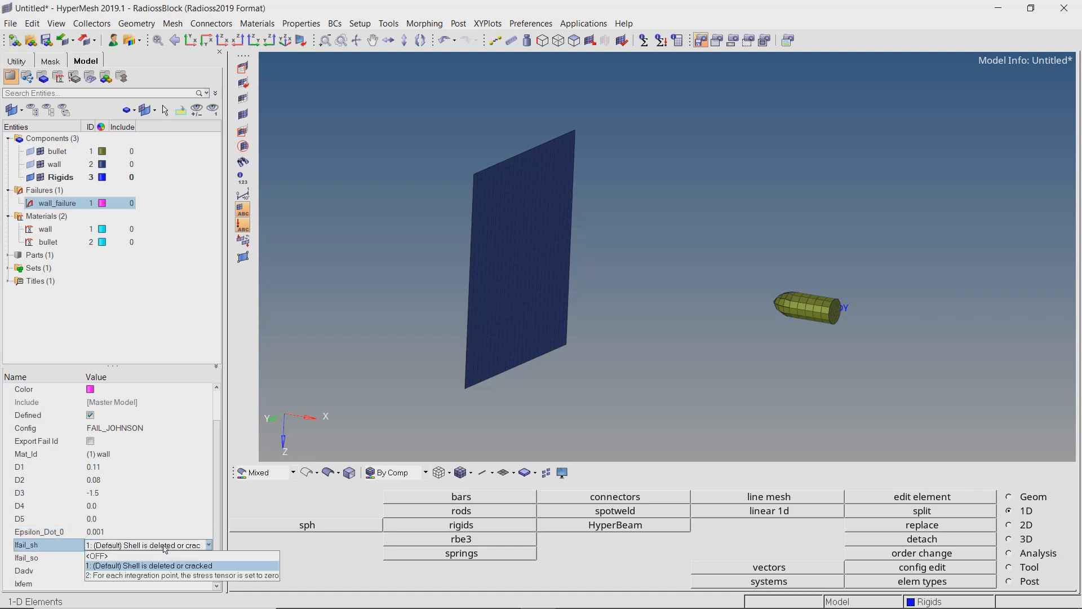
left_click(163, 578)
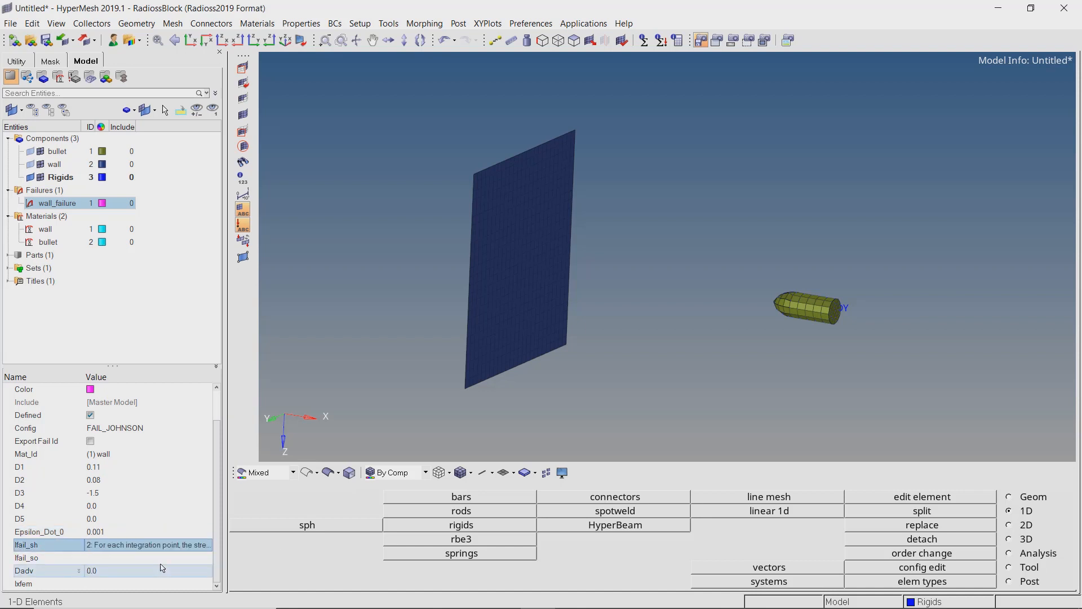
Set Dadv of wall_failure to 1.0 and Ixfem to 1: XFEM formulation.
left_click(162, 570)
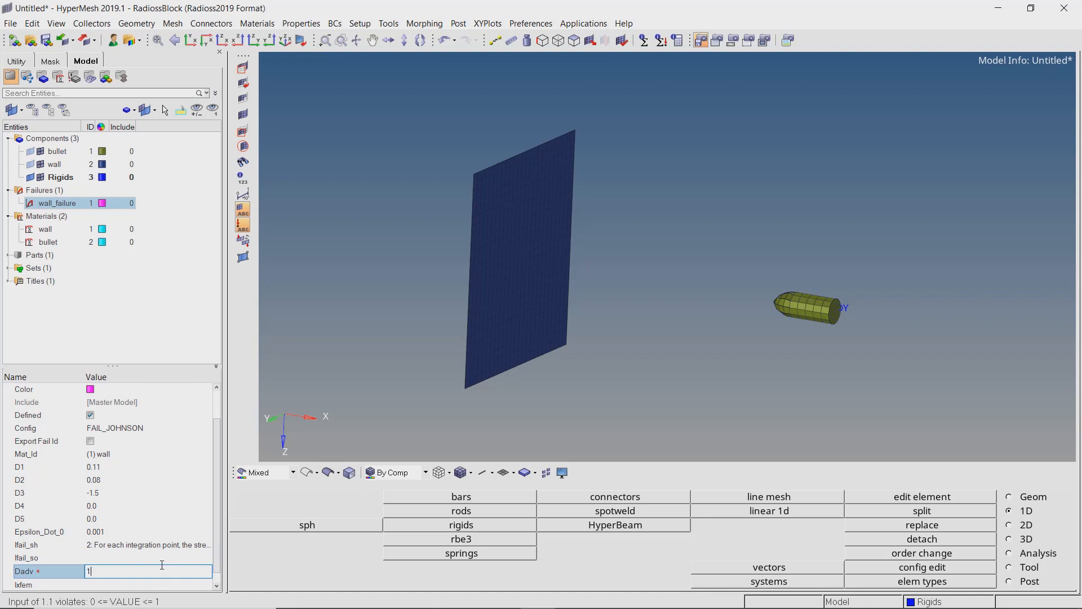
left_click(162, 584)
left_click(160, 585)
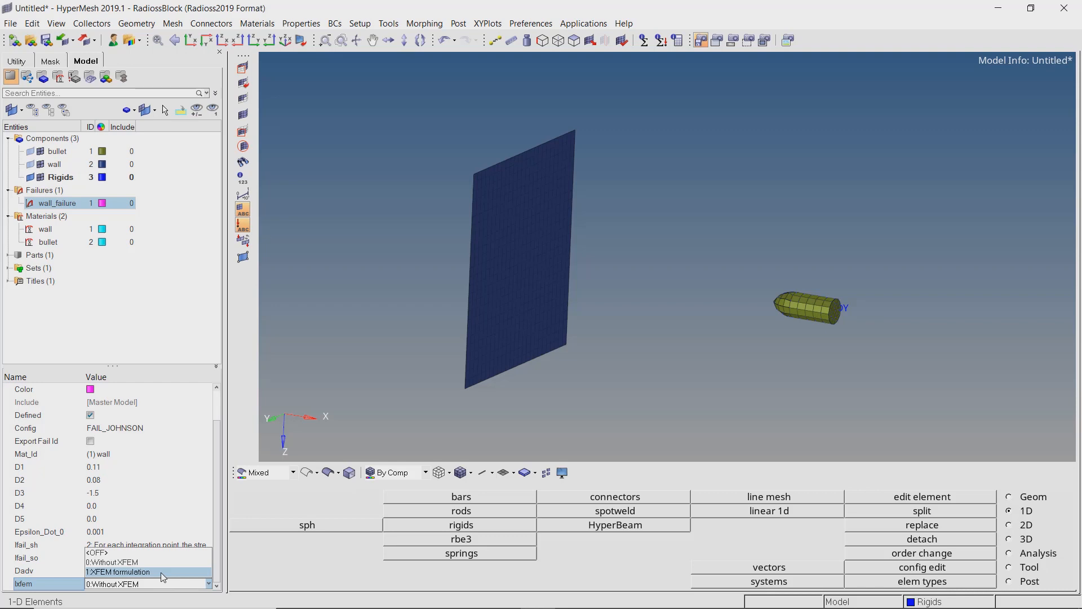
left_click(161, 573)
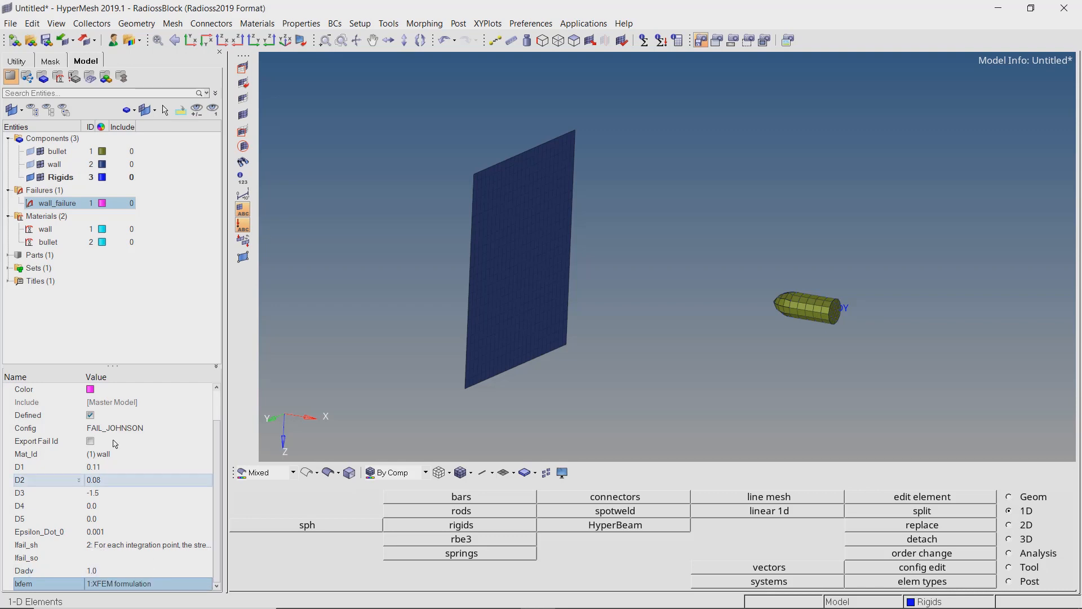
Create a new property and name it wall.
right_click(133, 287)
mouse_move(201, 298)
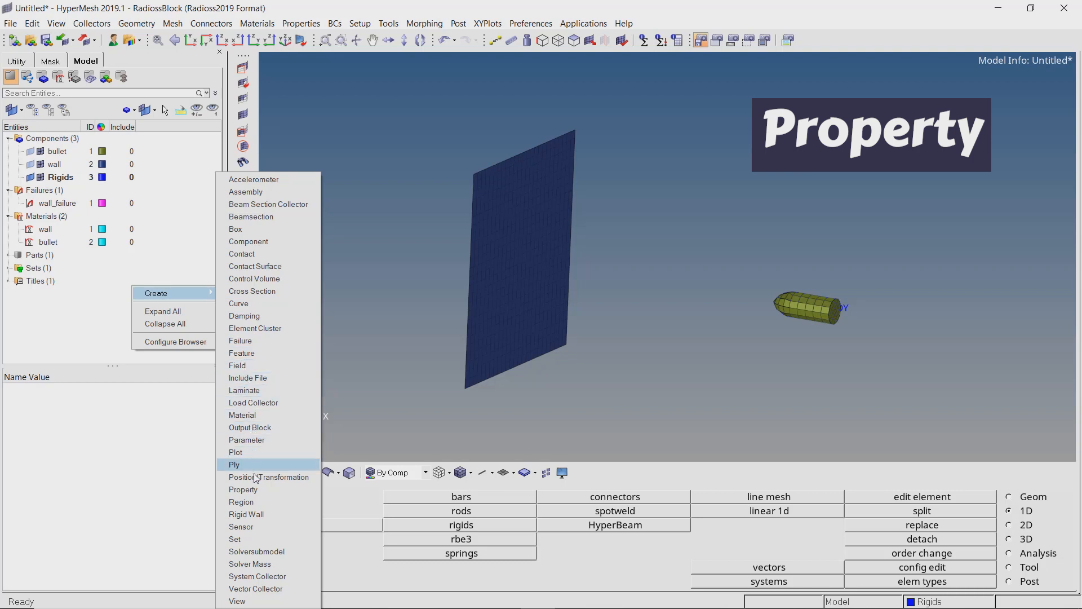
left_click(256, 490)
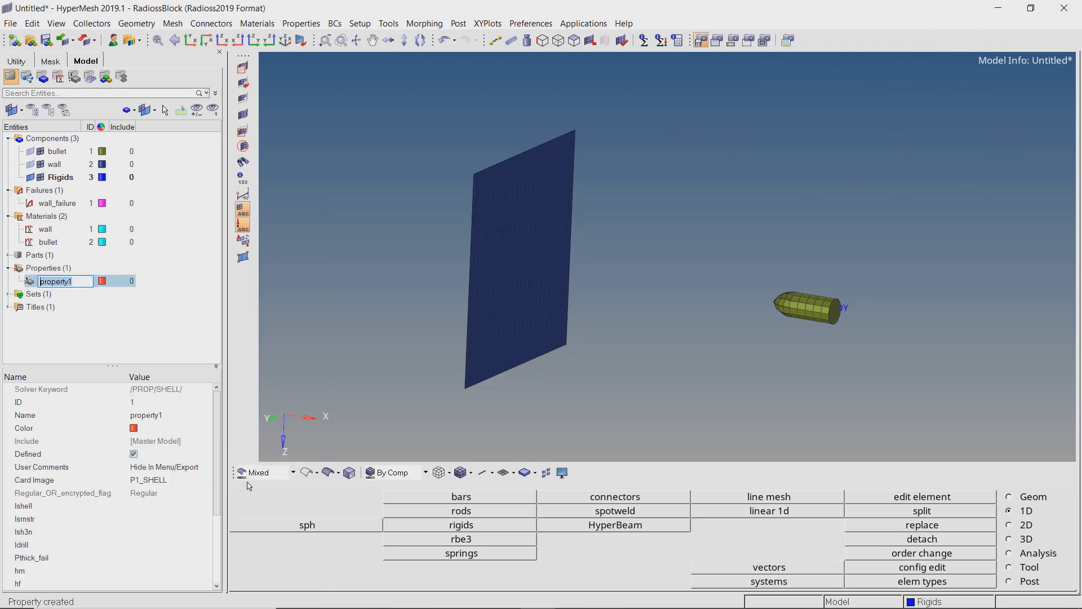
type("wall")
key("Return")
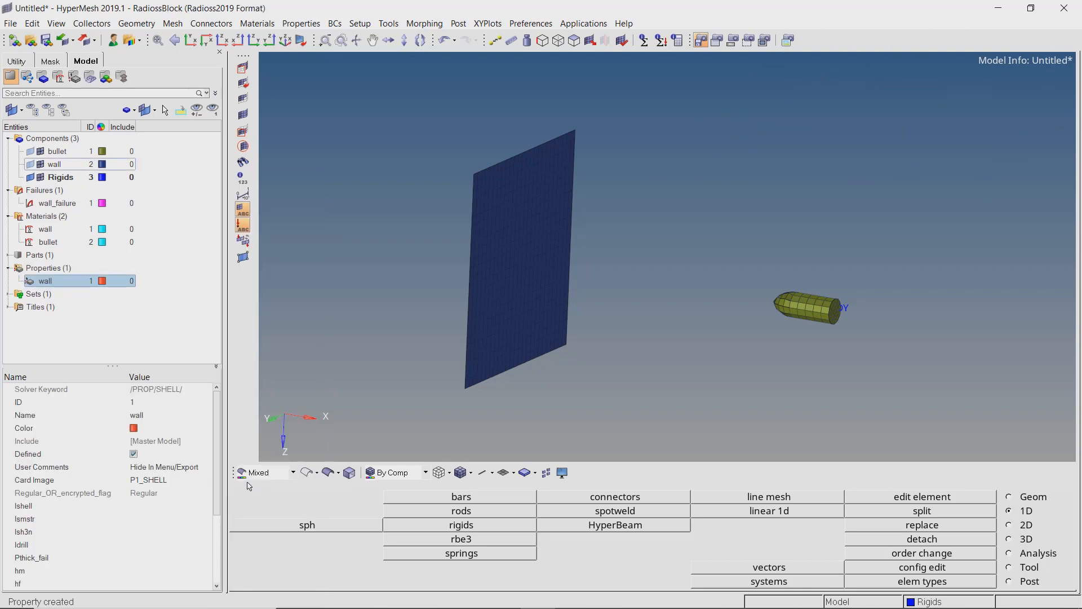
Set the wall property's Ishell to the 24: QEPH shell formulation.
scroll(164, 468, "down", 2)
left_click(164, 458)
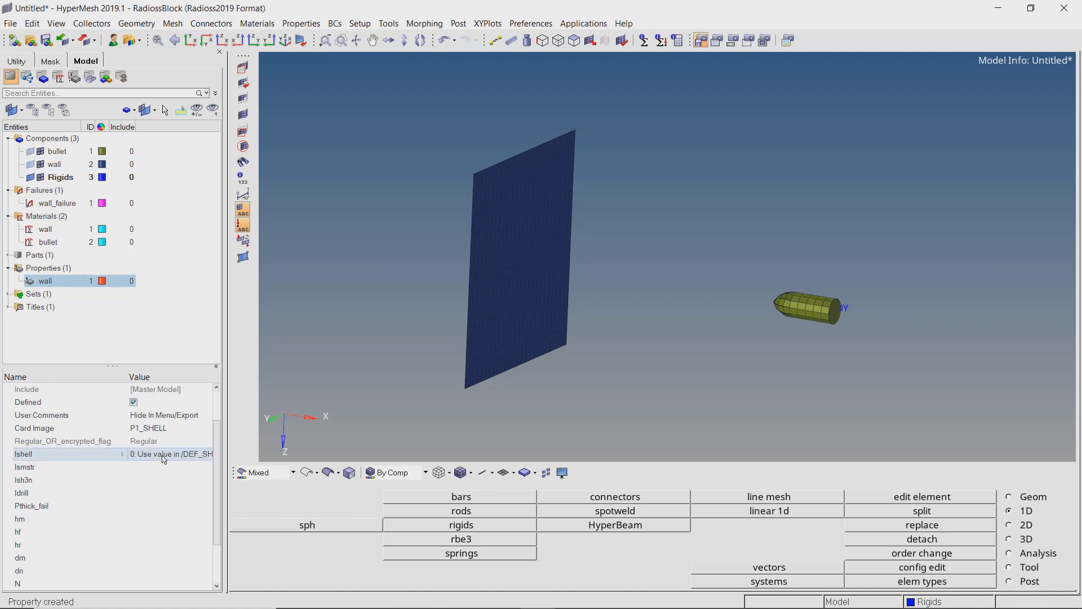
left_click(164, 459)
left_click(162, 535)
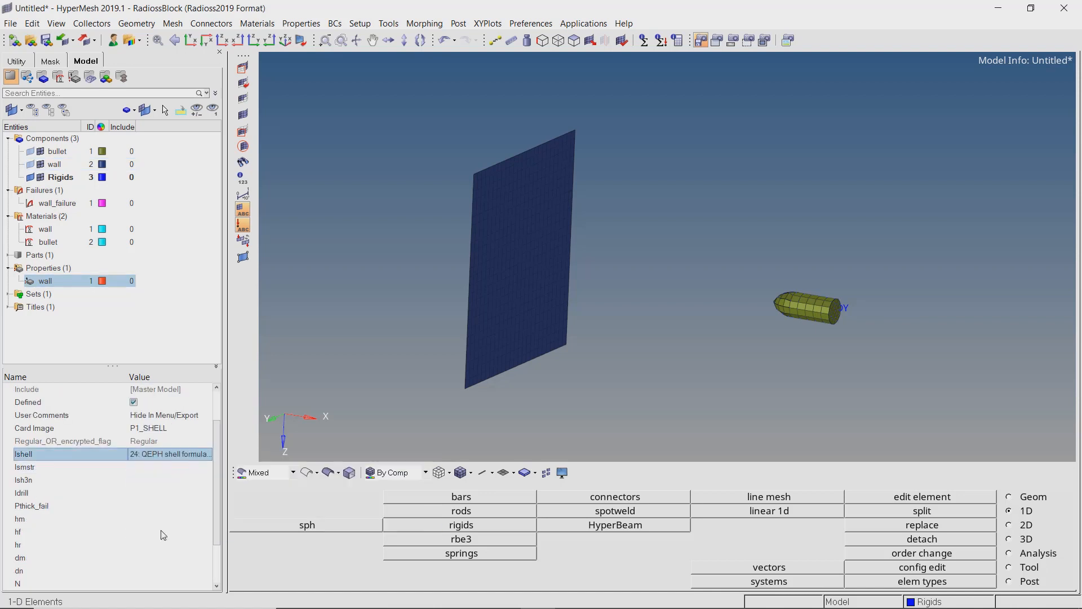
Set the wall property's number of integration points N to 5 and its thickness to 3.
scroll(163, 535, "down", 2)
left_click(161, 533)
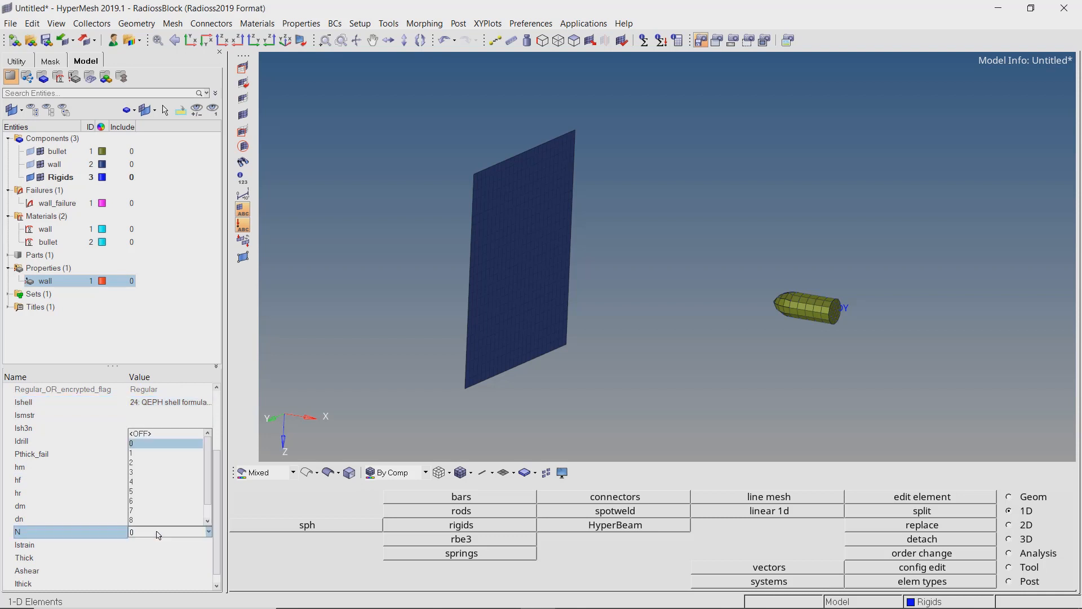
type("5")
key("Return")
left_click(150, 559)
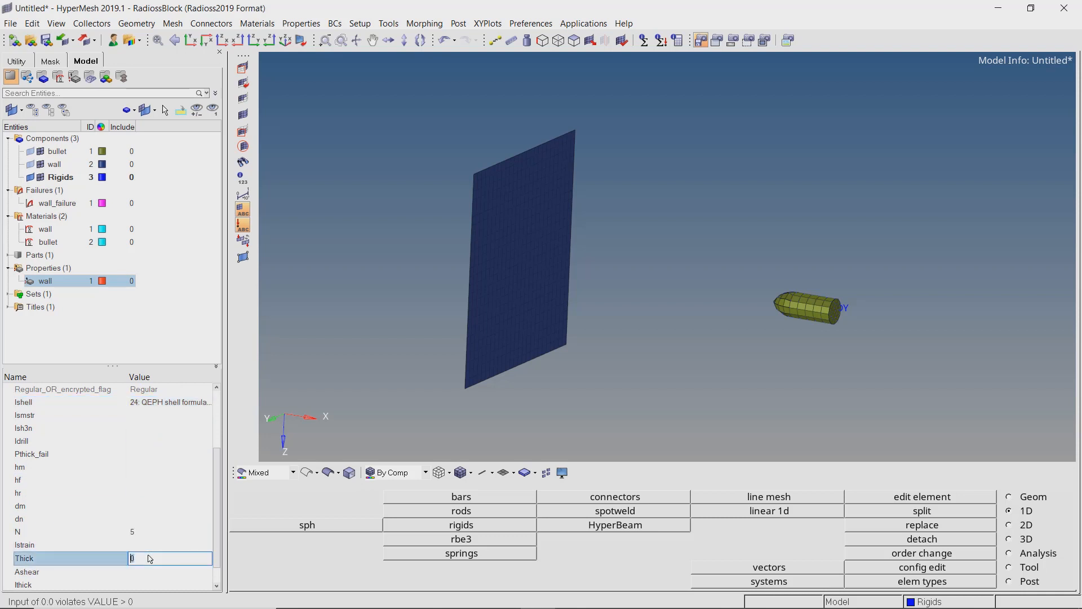
type("3")
key("Return")
Set the wall property's Ithick to 1, taking thickness change into account, and Iplas to 1, iterative projection with three Newton iterations.
scroll(150, 558, "down", 1)
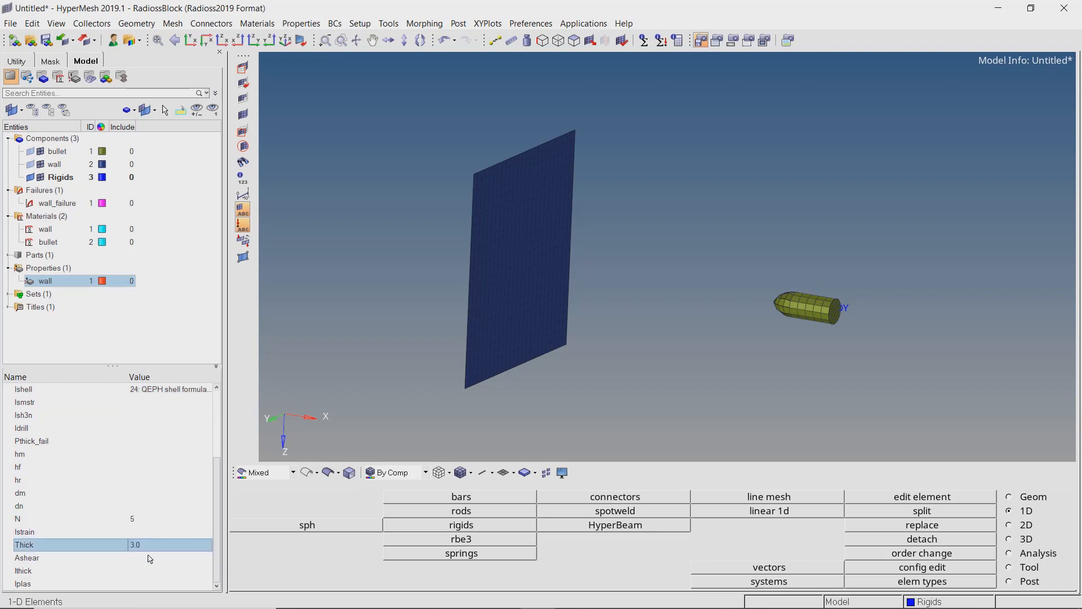
left_click(163, 571)
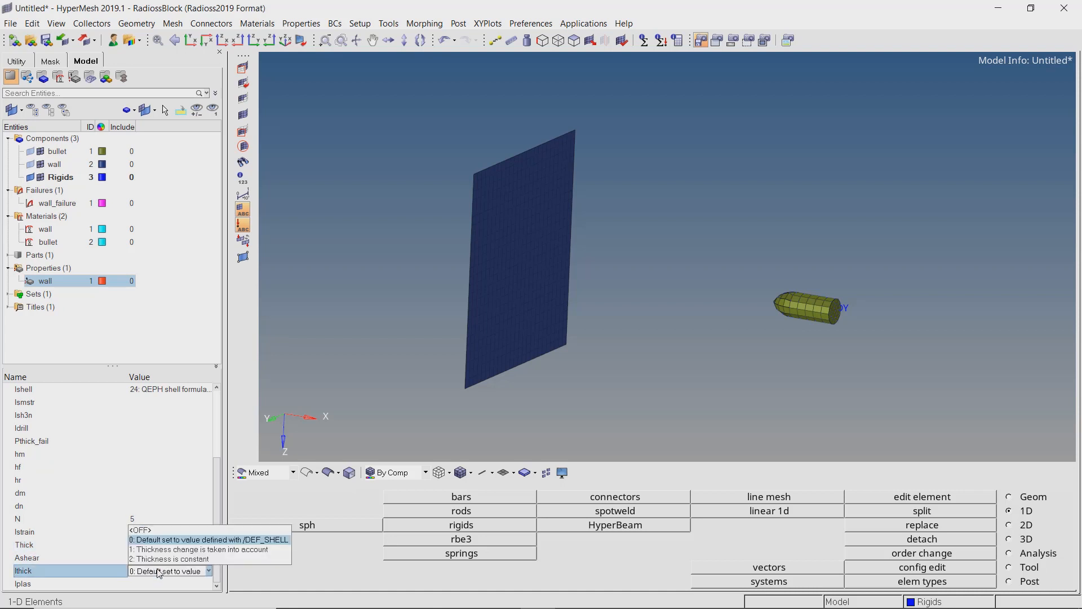
left_click(169, 553)
left_click(160, 584)
left_click(157, 586)
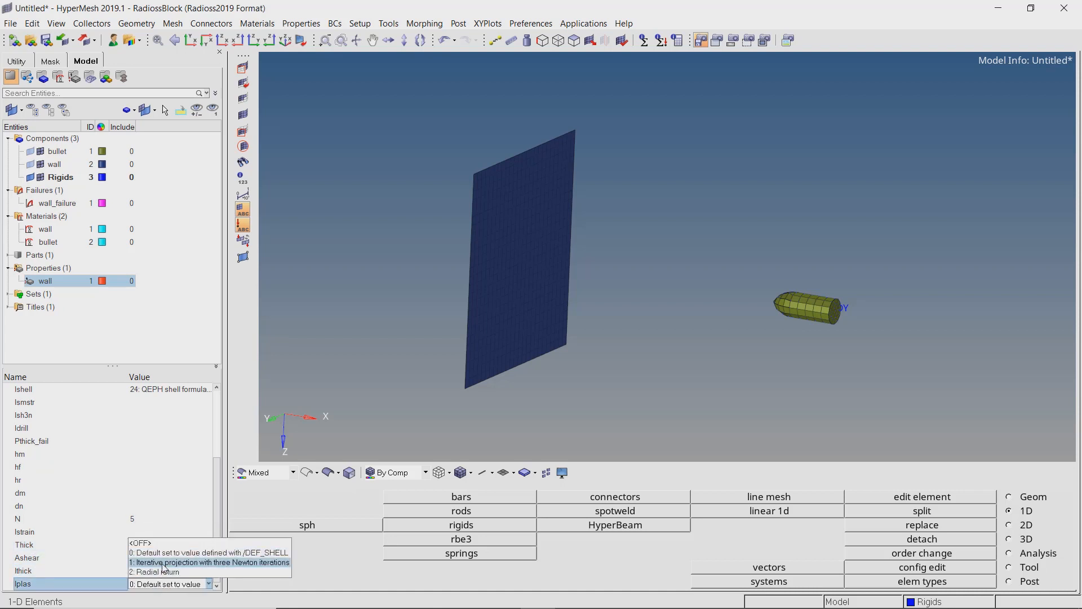
left_click(164, 568)
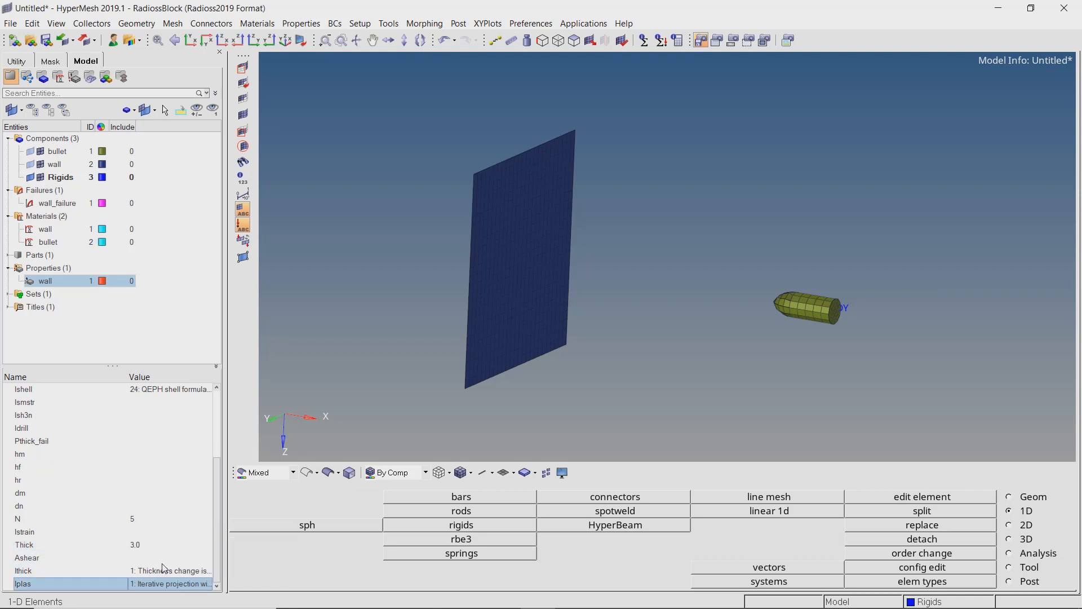
Duplicate the wall property and name the copy bullet.
right_click(55, 280)
left_click(70, 287)
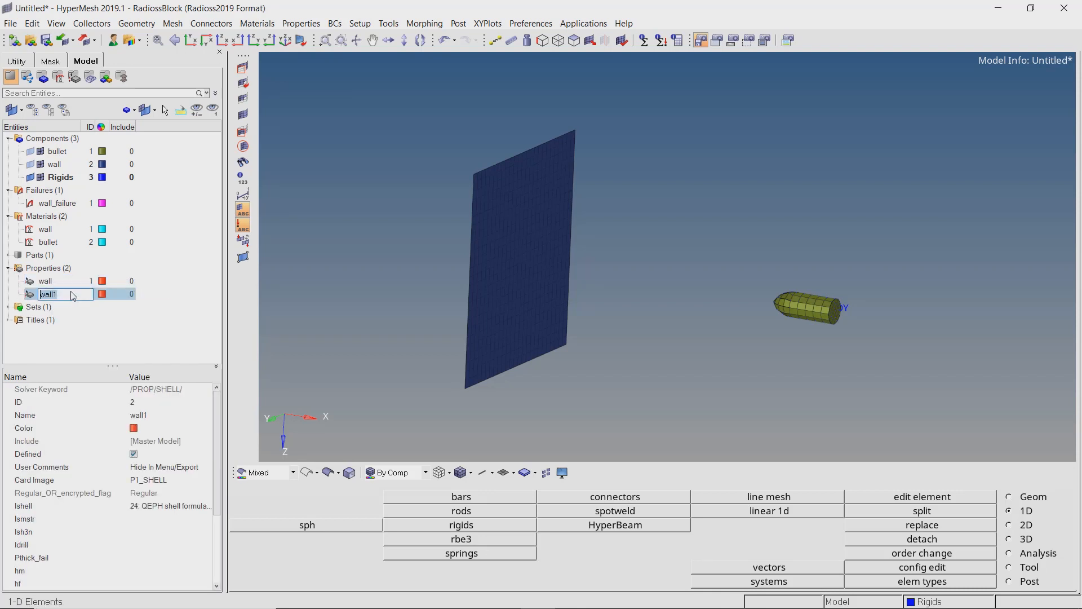
type("bullet")
key("Return")
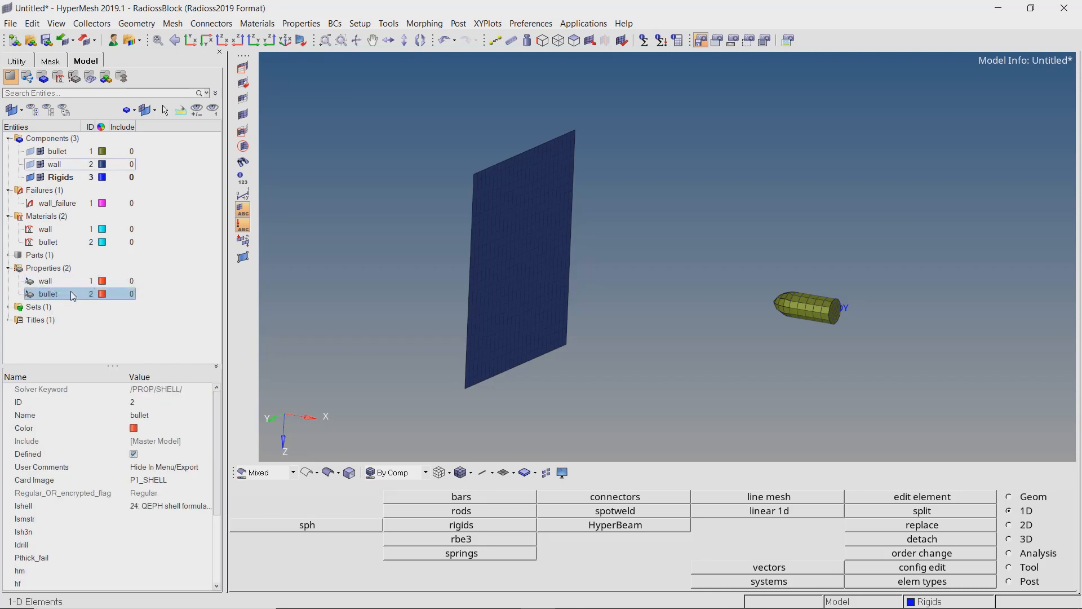
Set the bullet property's thickness to 1.
scroll(203, 494, "down", 3)
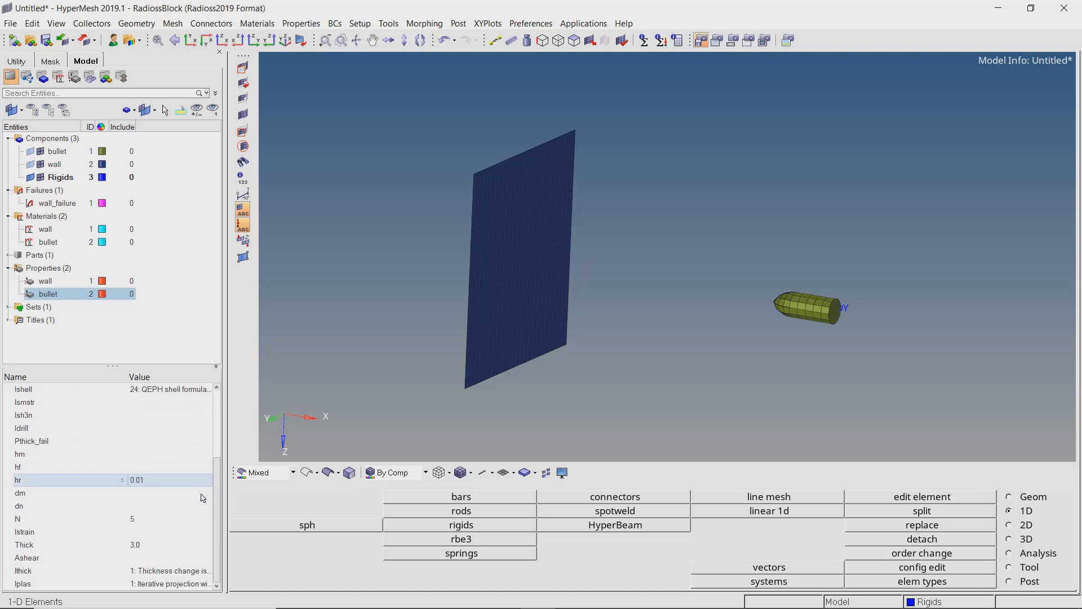
left_click(182, 545)
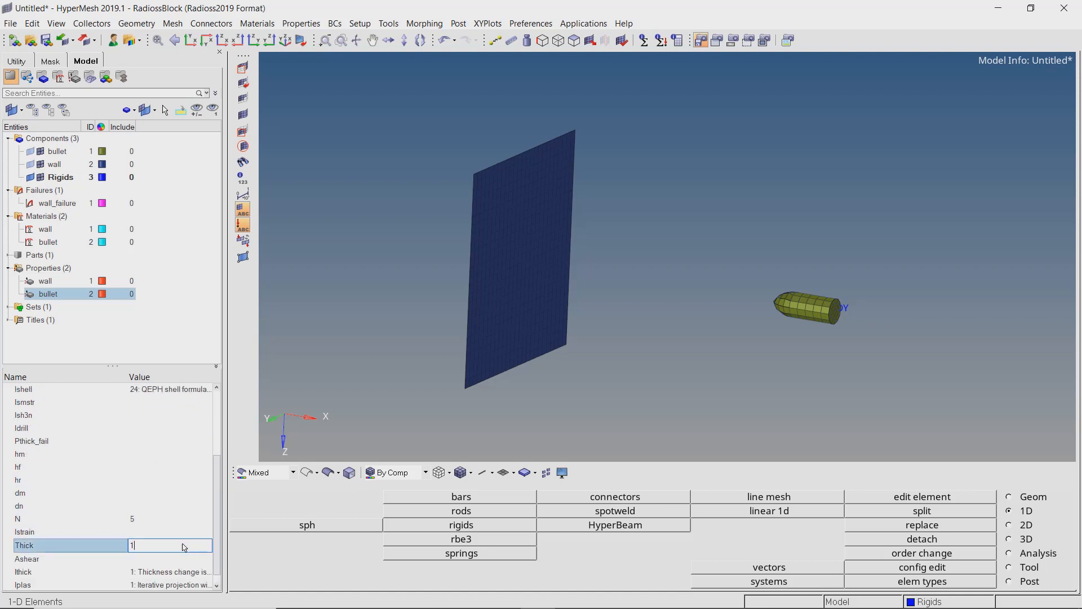
type("1")
key("Return")
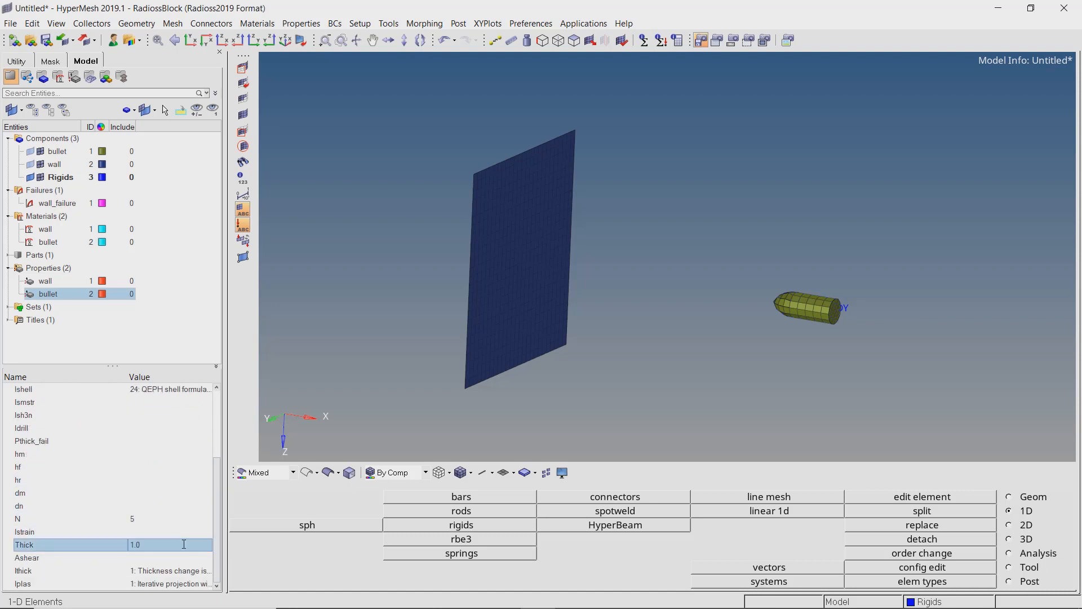
Give the bullet component the Part card image and assign it the bullet property.
left_click(68, 152)
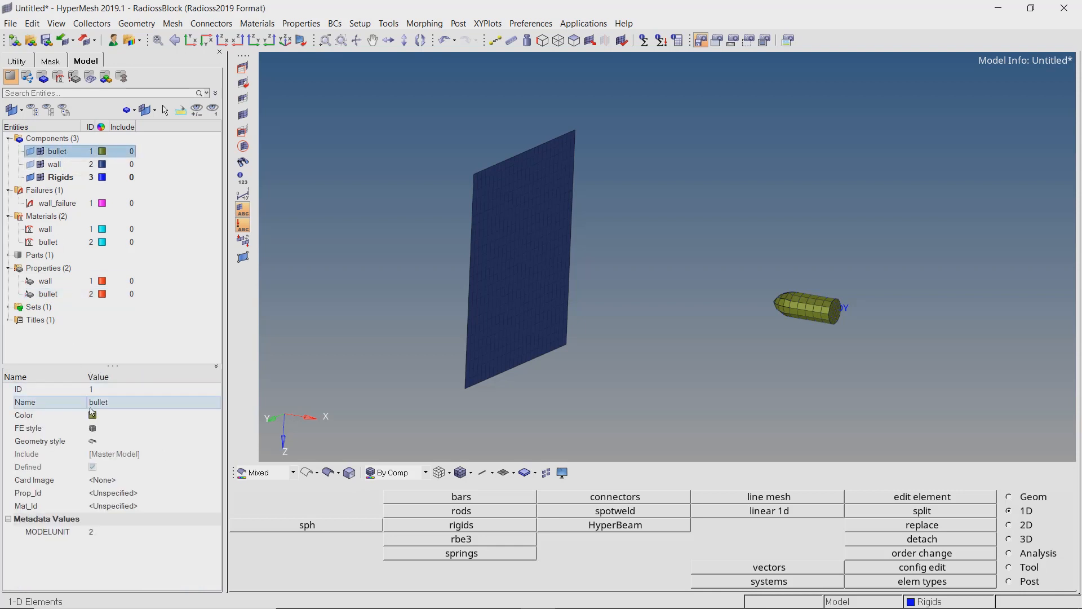
left_click(124, 482)
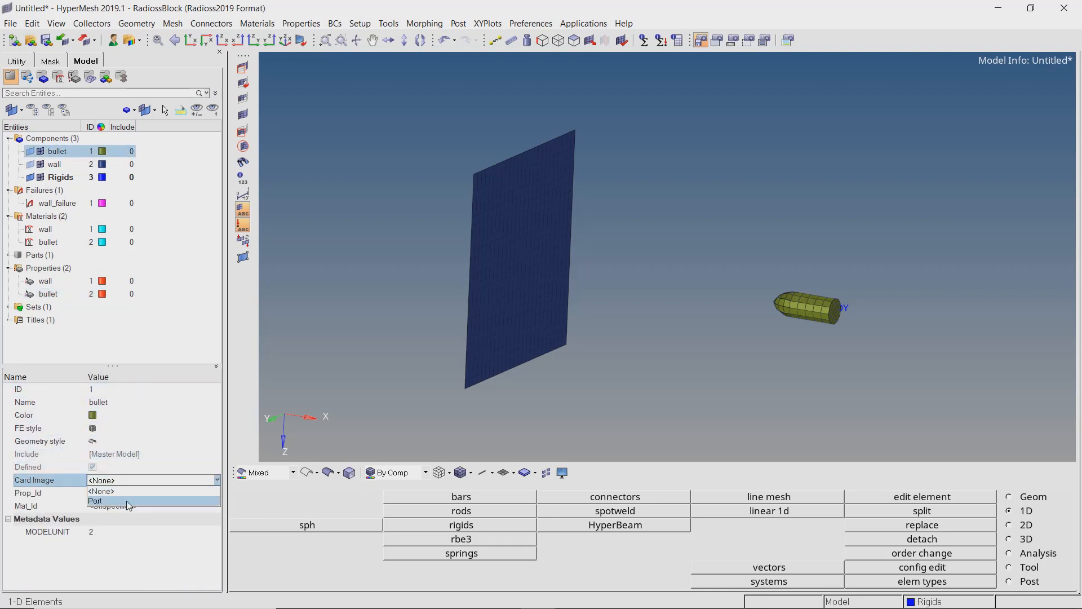
left_click(126, 501)
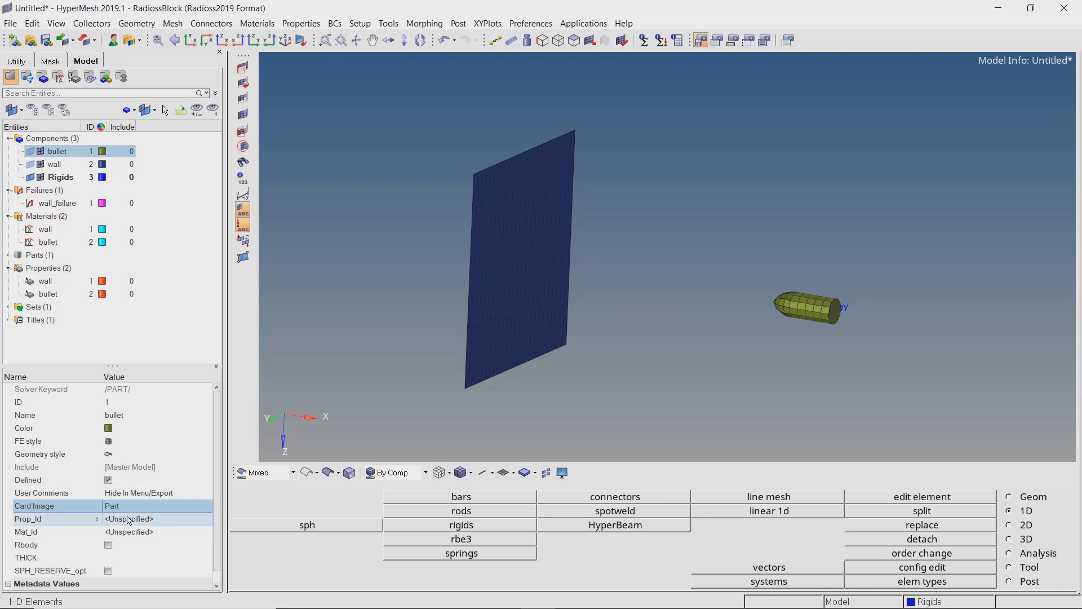
left_click(129, 519)
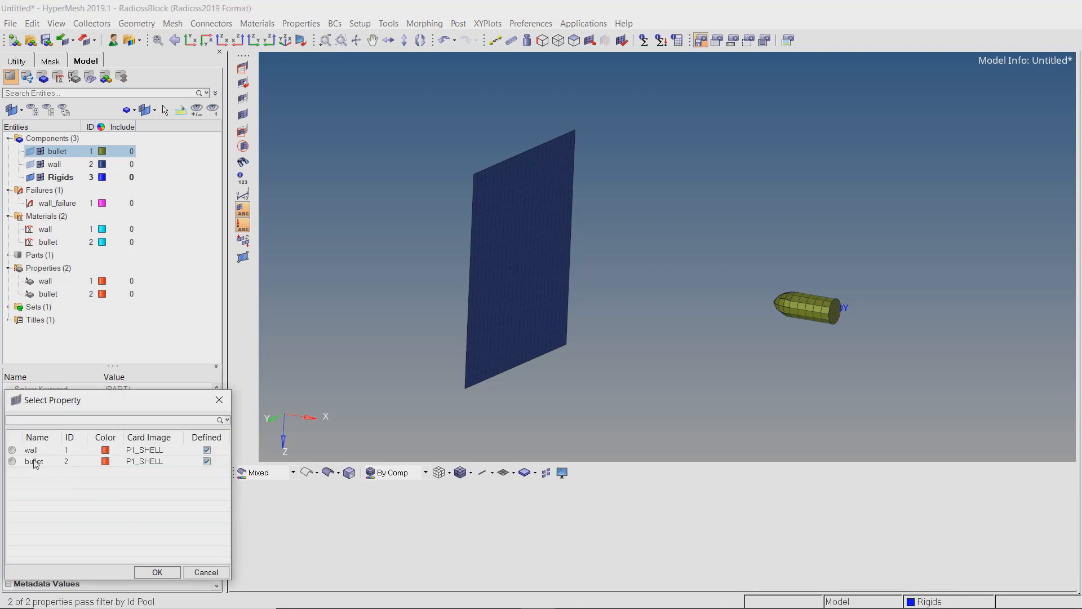
left_click(35, 463)
left_click(153, 570)
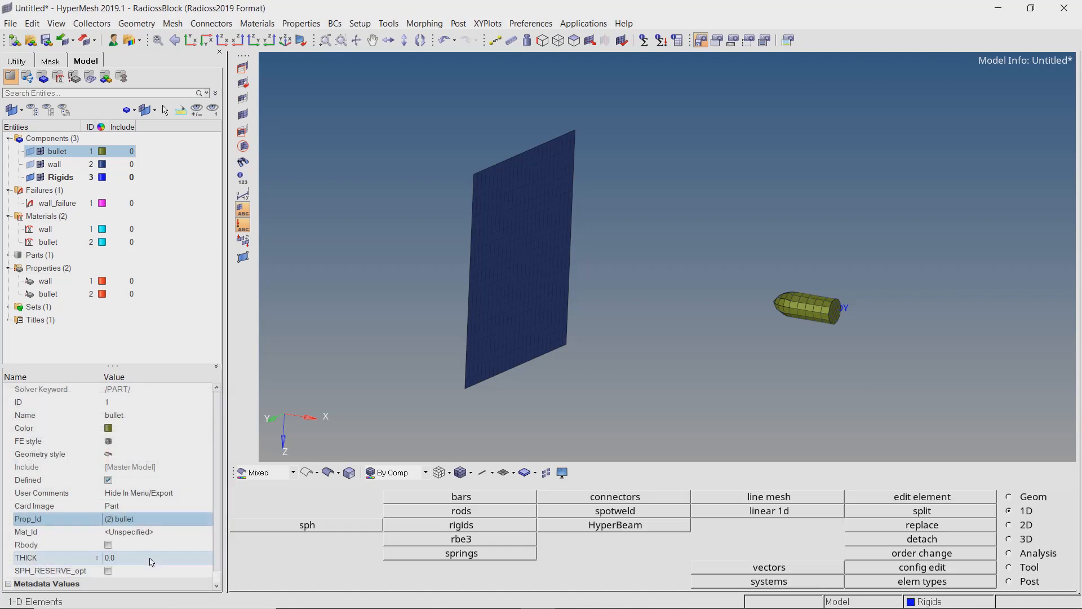
Assign the bullet material to the bullet component.
left_click(135, 532)
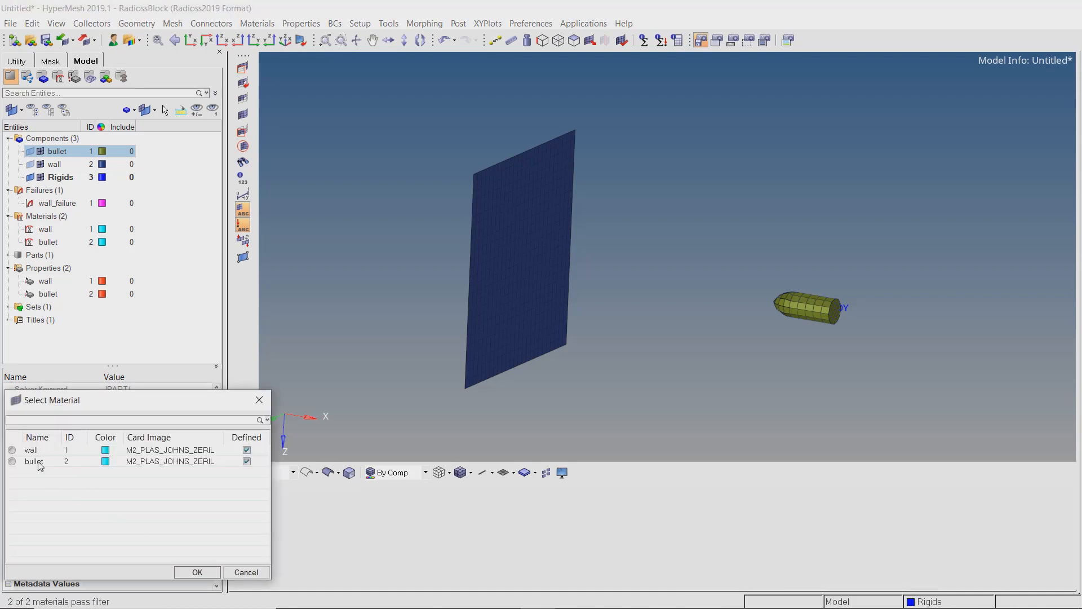
left_click(36, 462)
left_click(198, 572)
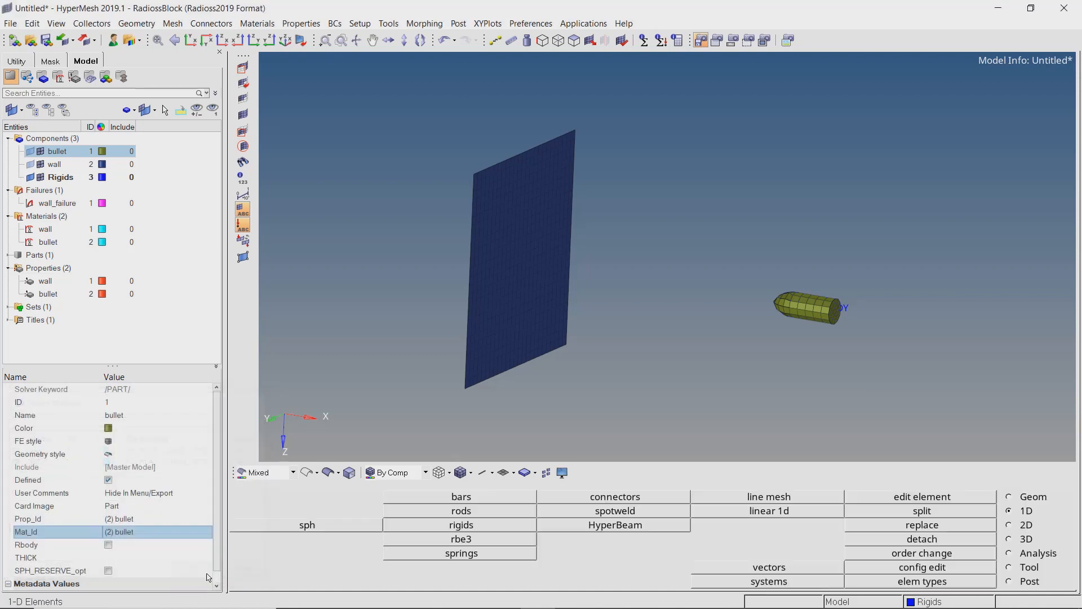
Give the wall component the Part card image and assign it the wall property.
left_click(54, 163)
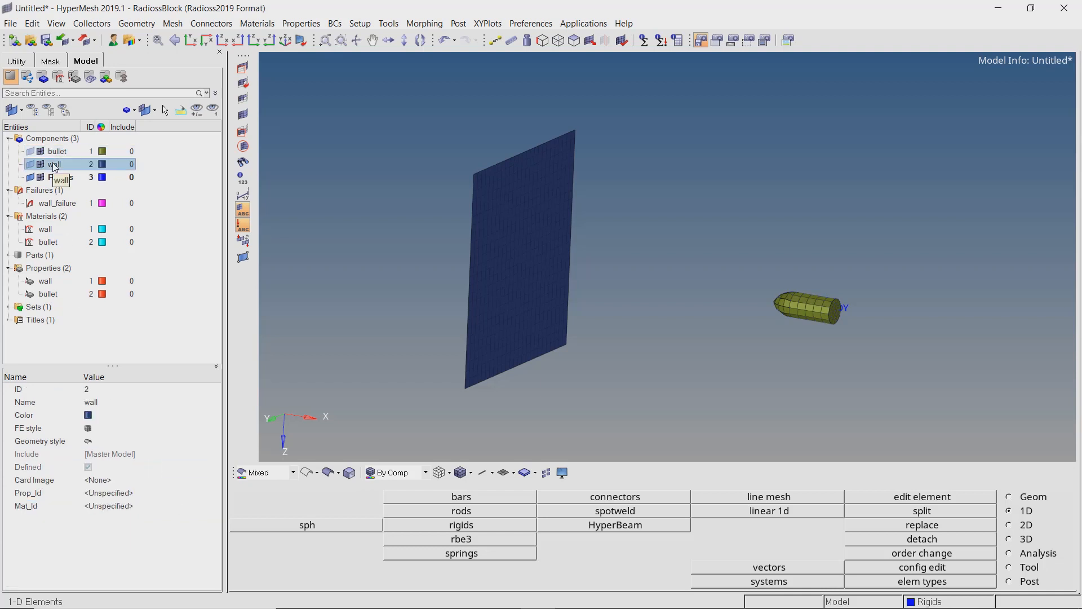
left_click(104, 480)
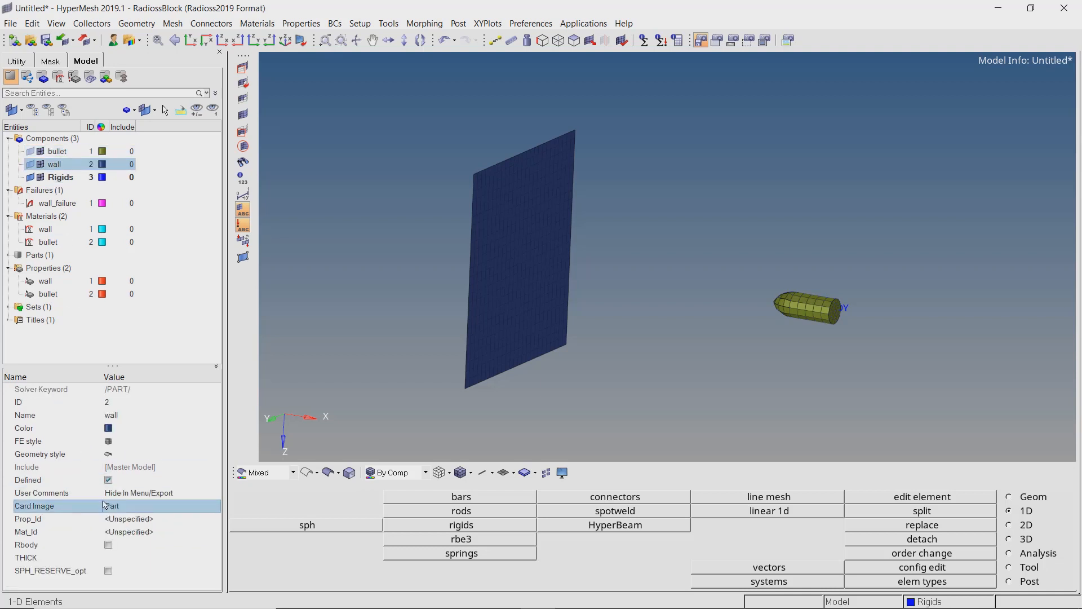
left_click(106, 517)
left_click(32, 452)
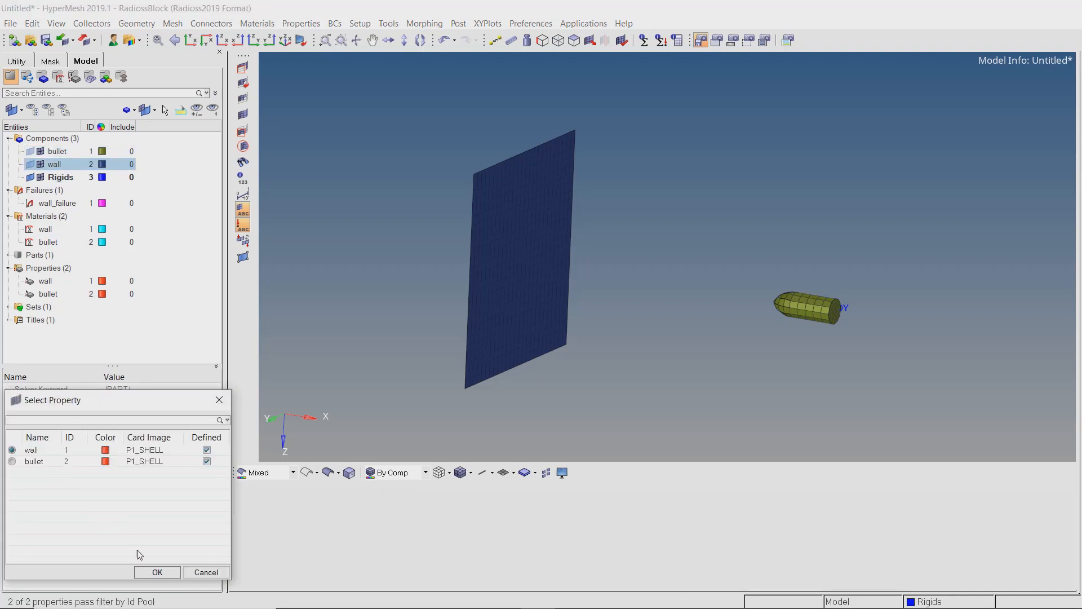
left_click(157, 573)
Assign the wall material to the wall component.
left_click(137, 536)
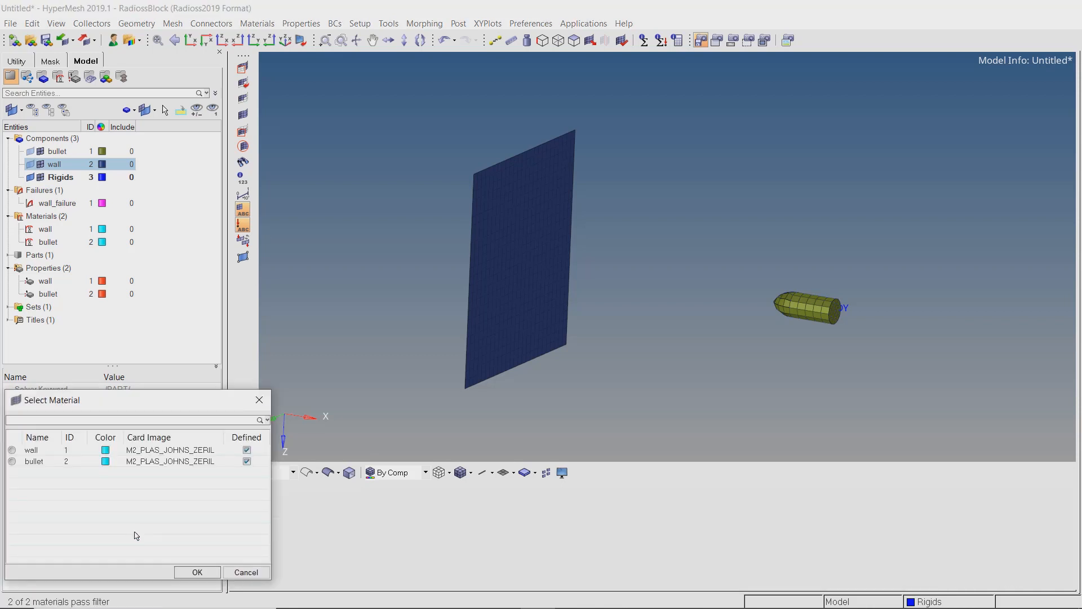
left_click(33, 451)
left_click(187, 572)
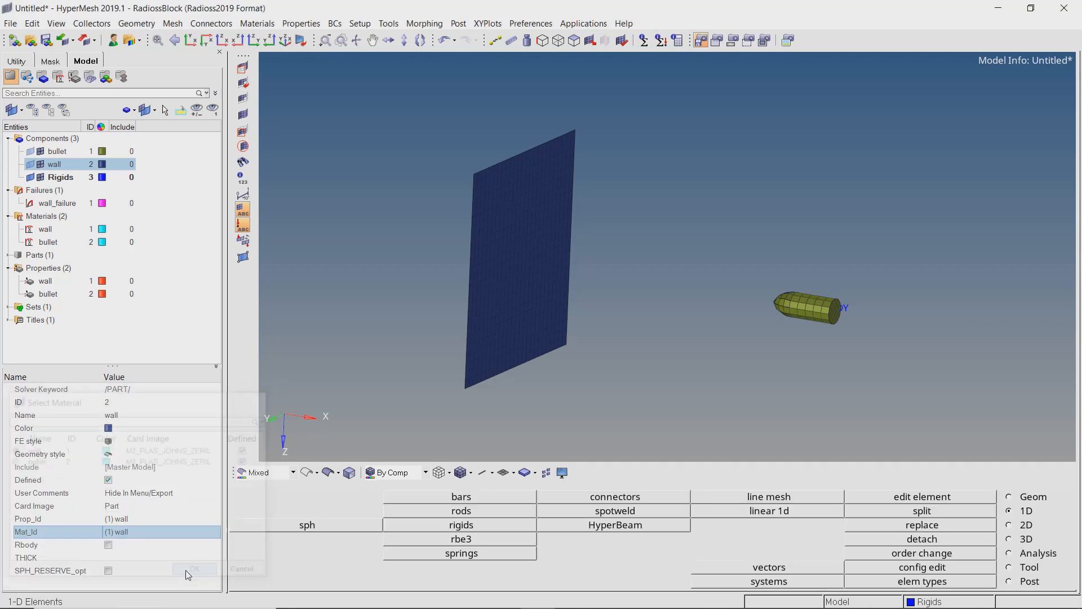
Enable the Rbody option on the Rigids component.
left_click(60, 178)
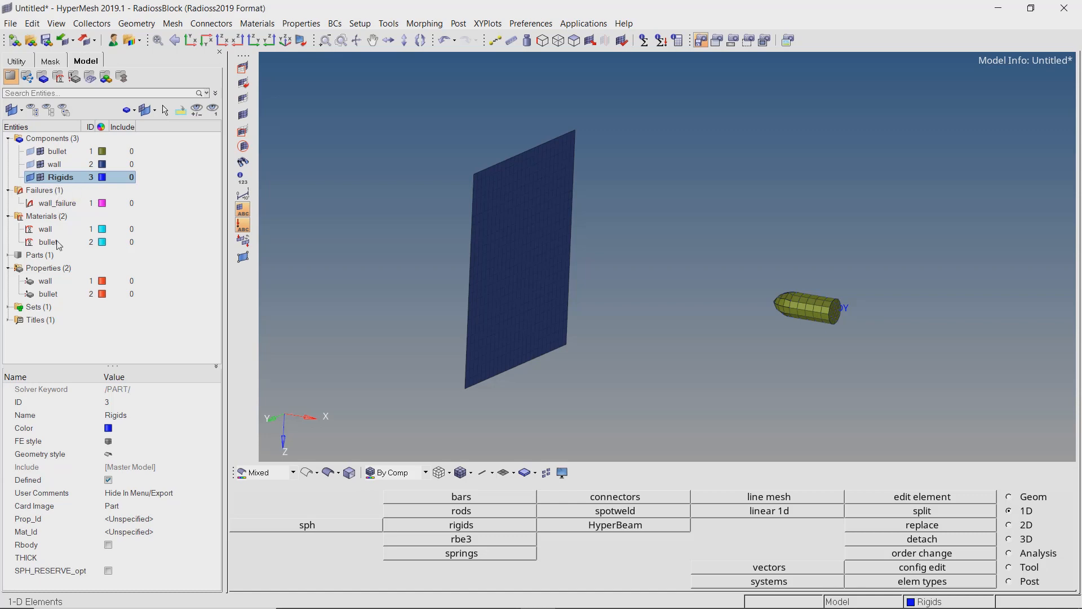
left_click(108, 545)
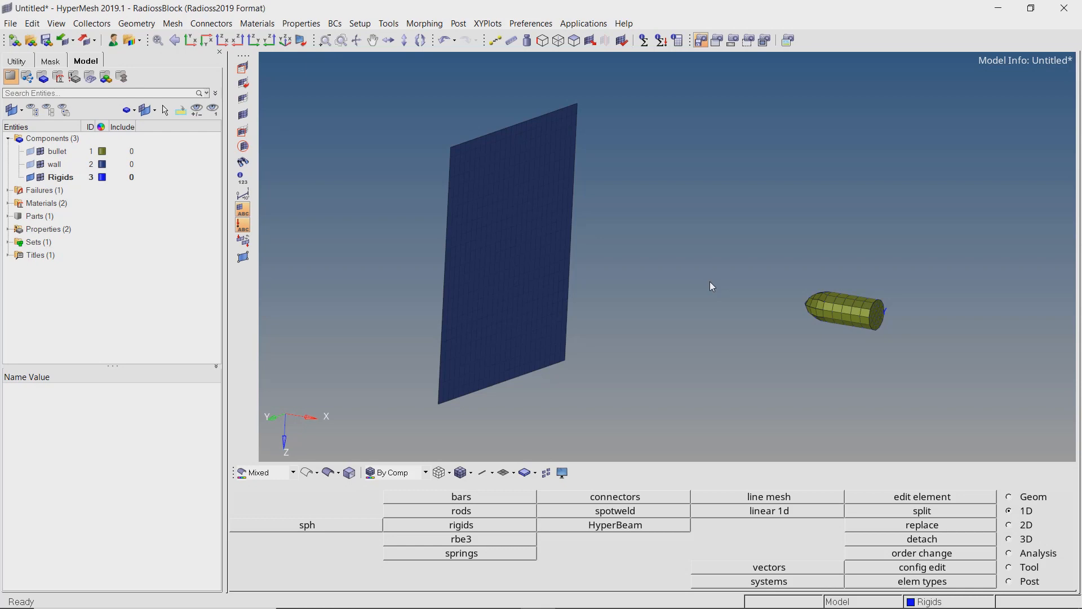
Create a contact named contact and set its card image to TYPE7.
right_click(204, 251)
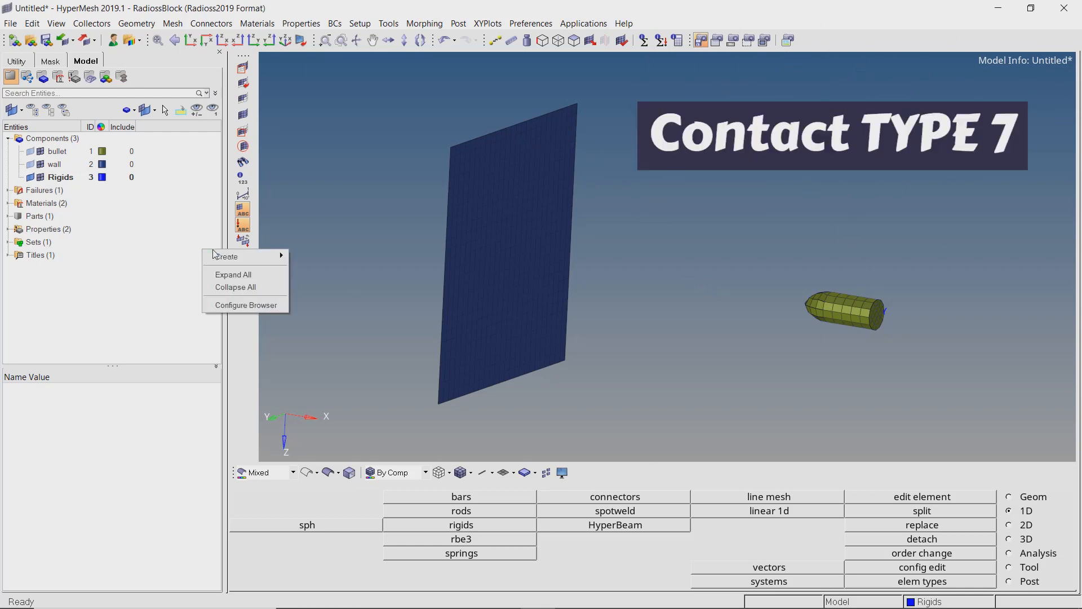
mouse_move(238, 257)
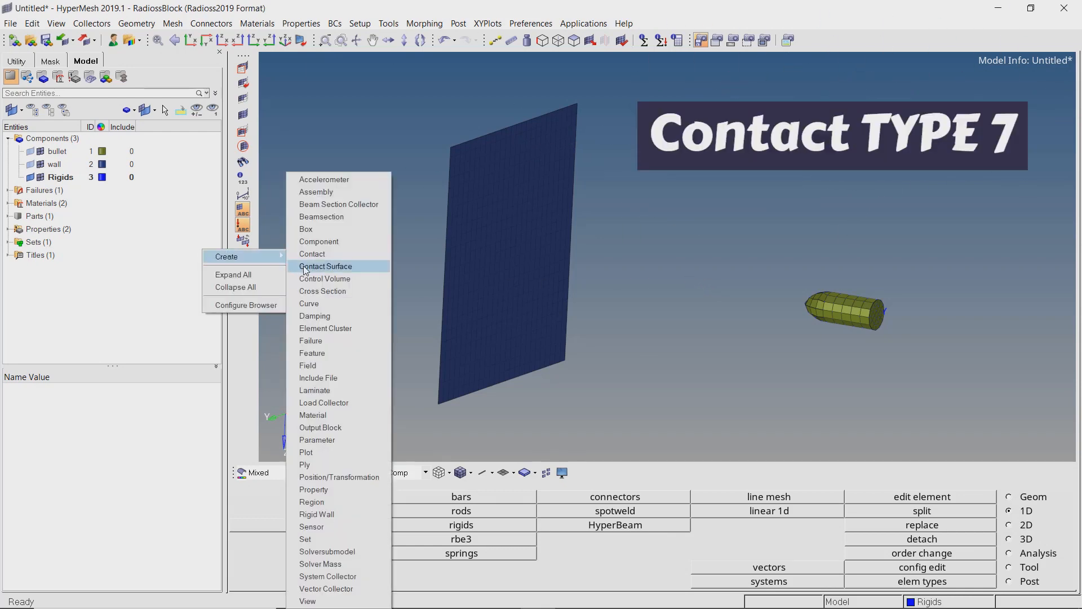
left_click(317, 253)
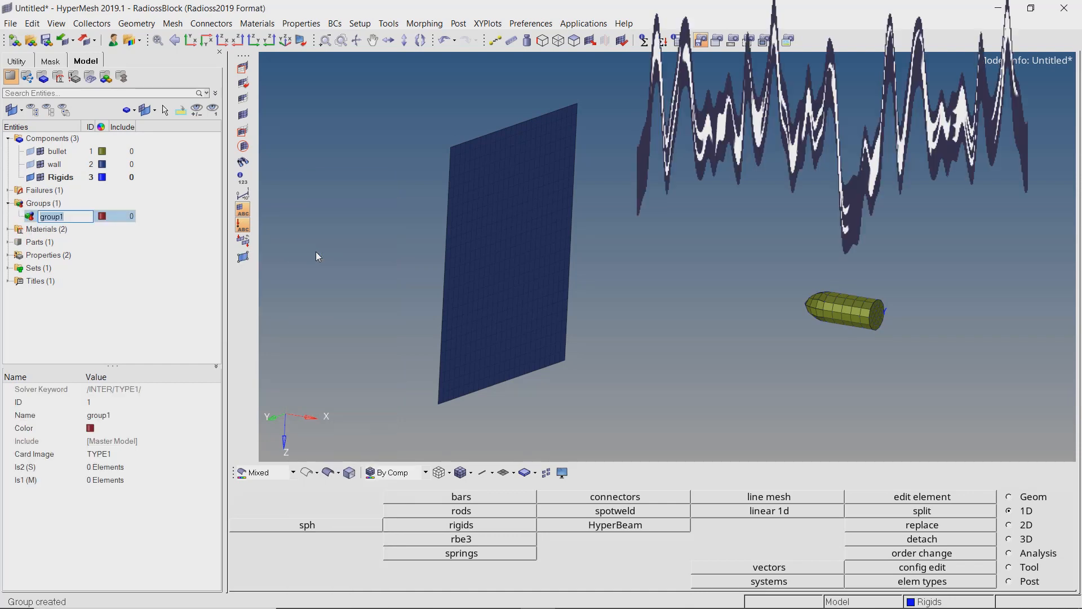
type("contact")
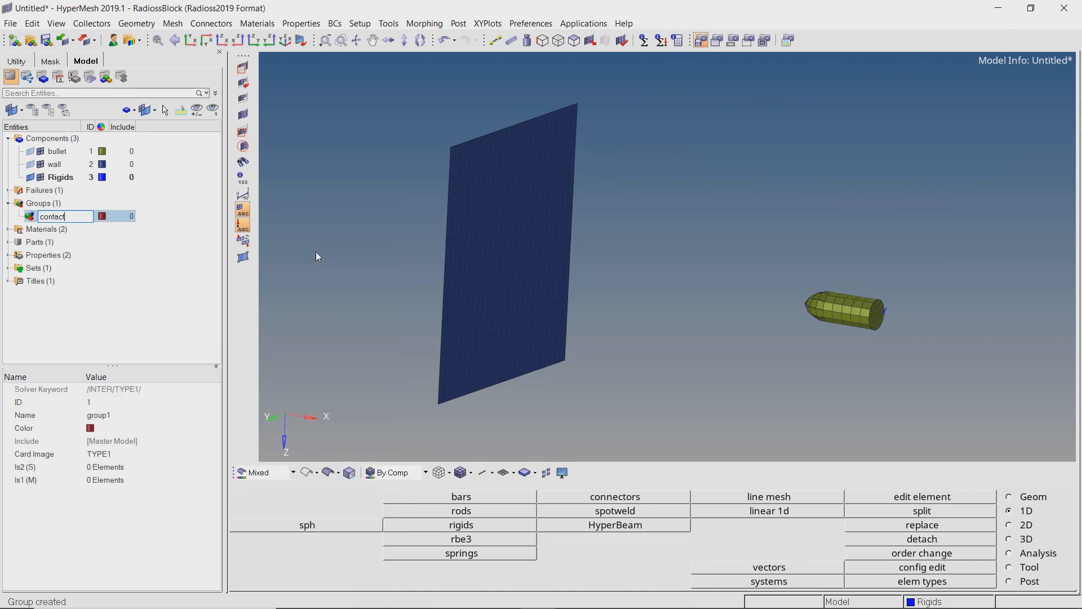
key("Return")
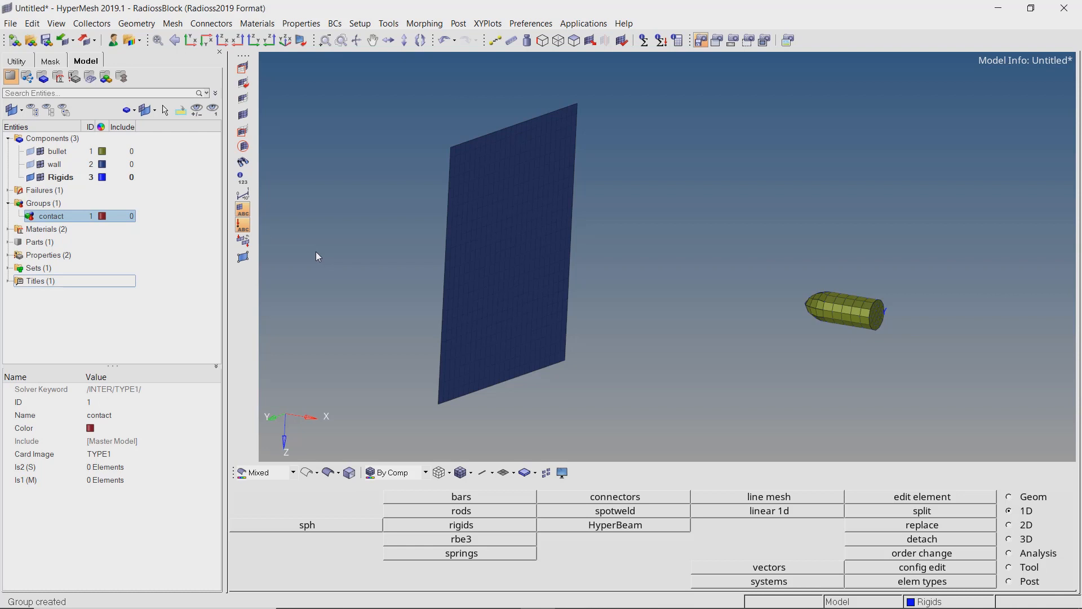
left_click(115, 454)
left_click(115, 455)
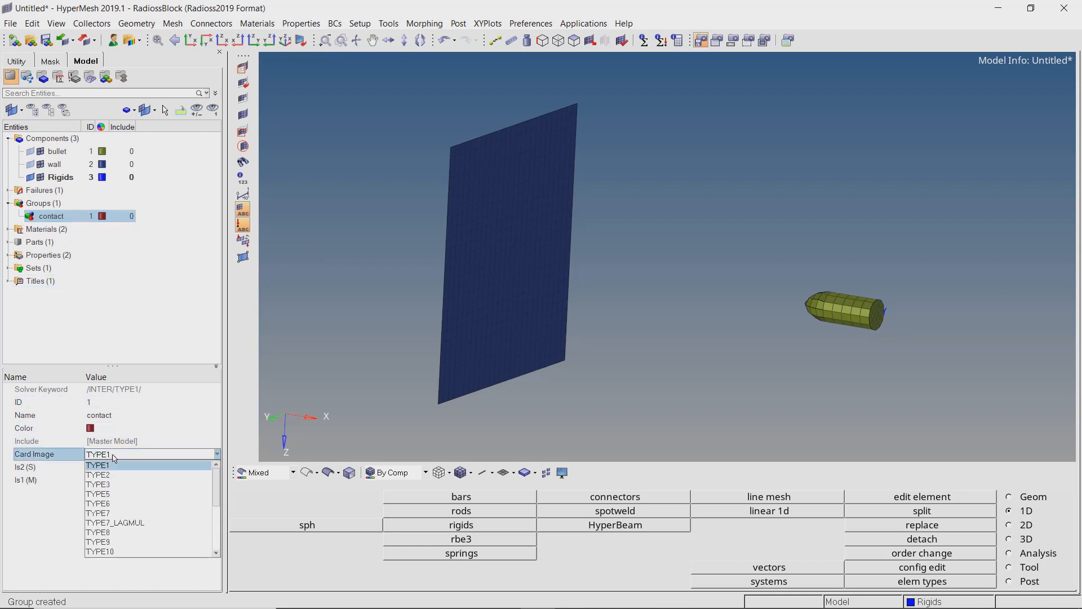
left_click(115, 513)
left_click(582, 365)
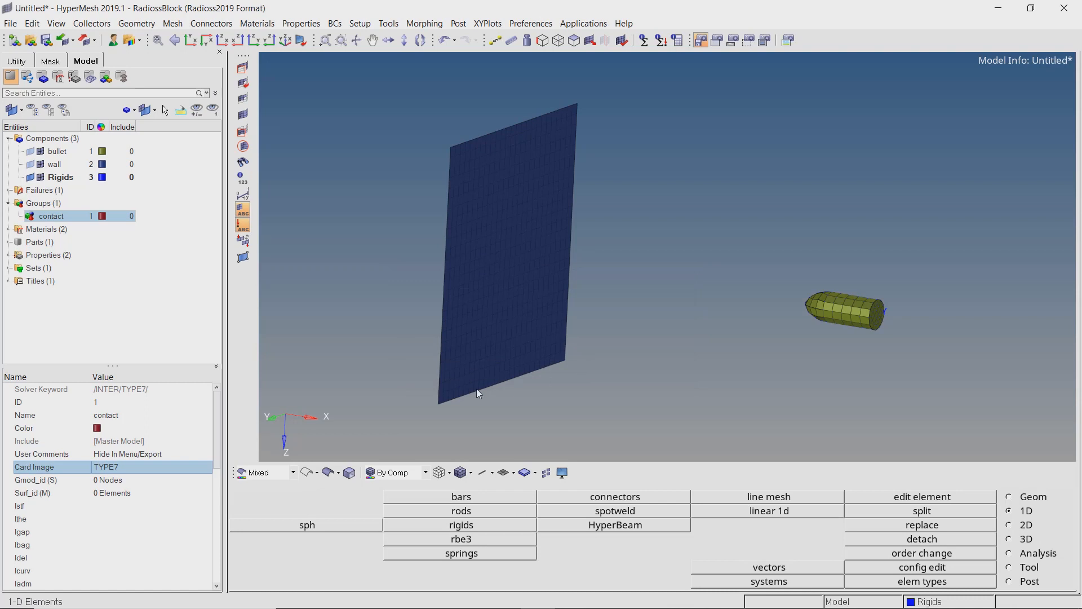
Define the contact's slave entity Gmod_id from all nodes of the wall.
left_click(159, 482)
left_click(161, 484)
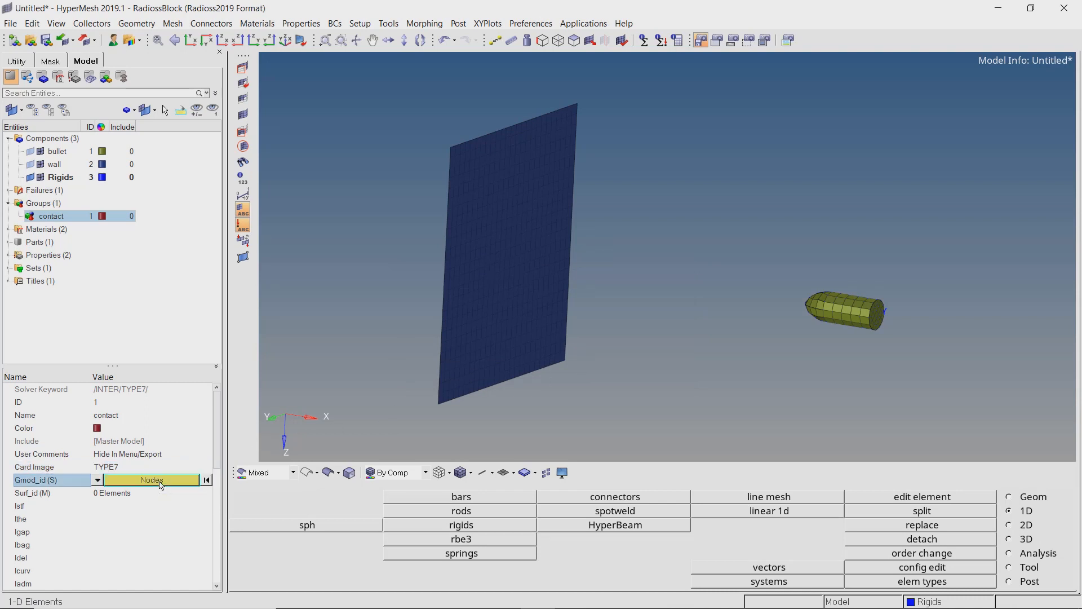
left_click(254, 511)
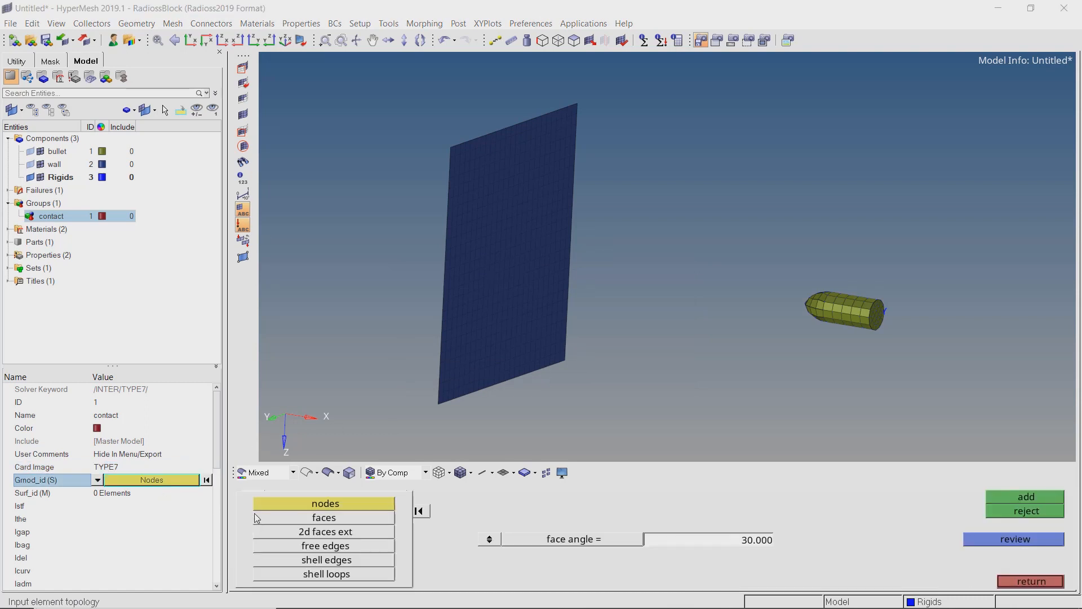
left_click(326, 504)
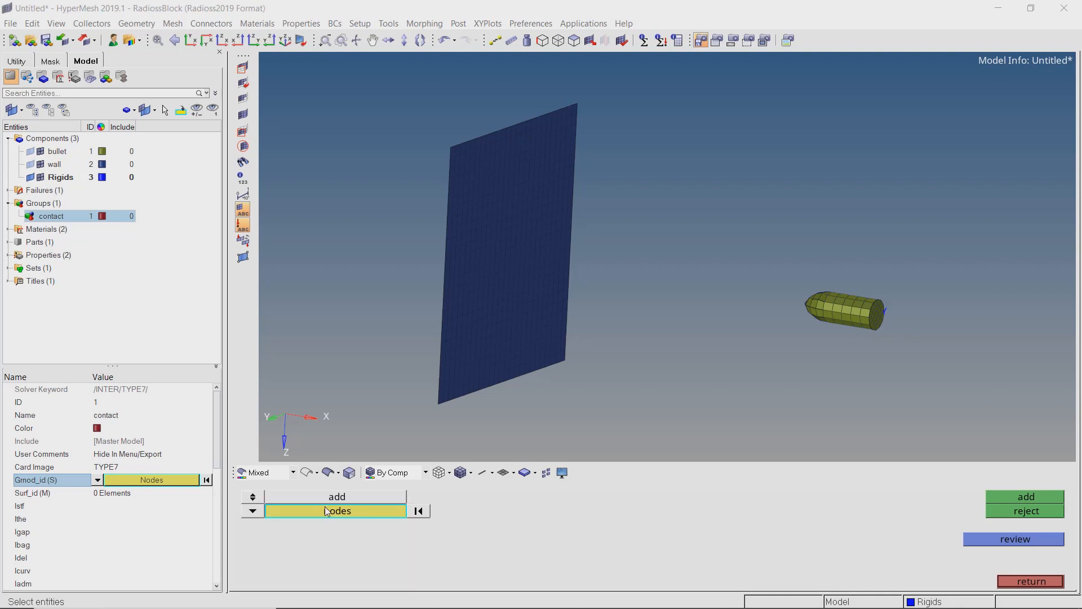
left_click_drag(303, 67, 671, 430)
left_click(1006, 499)
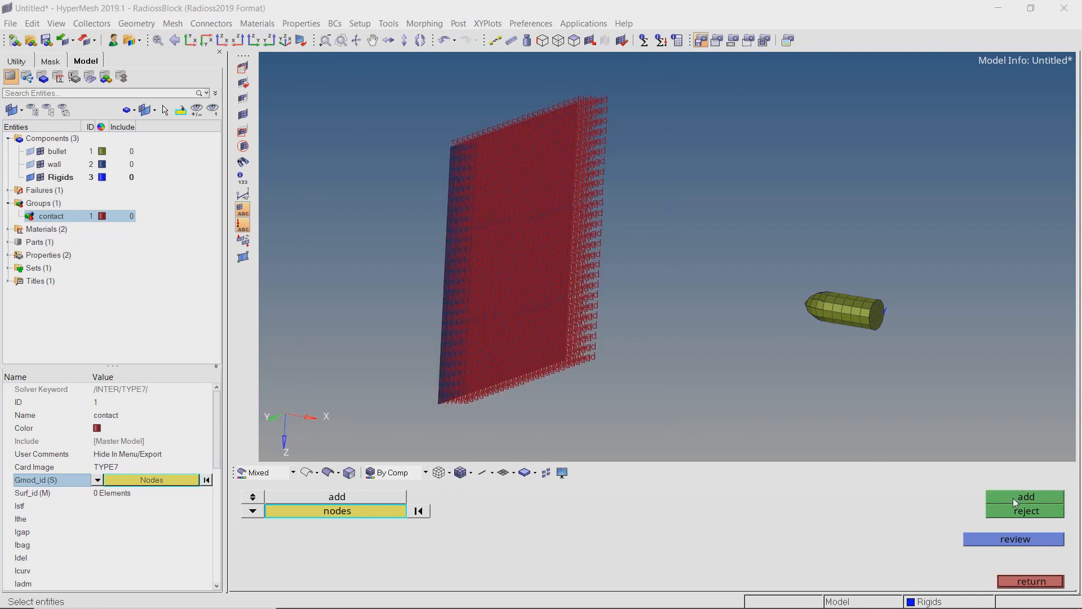
left_click(1036, 581)
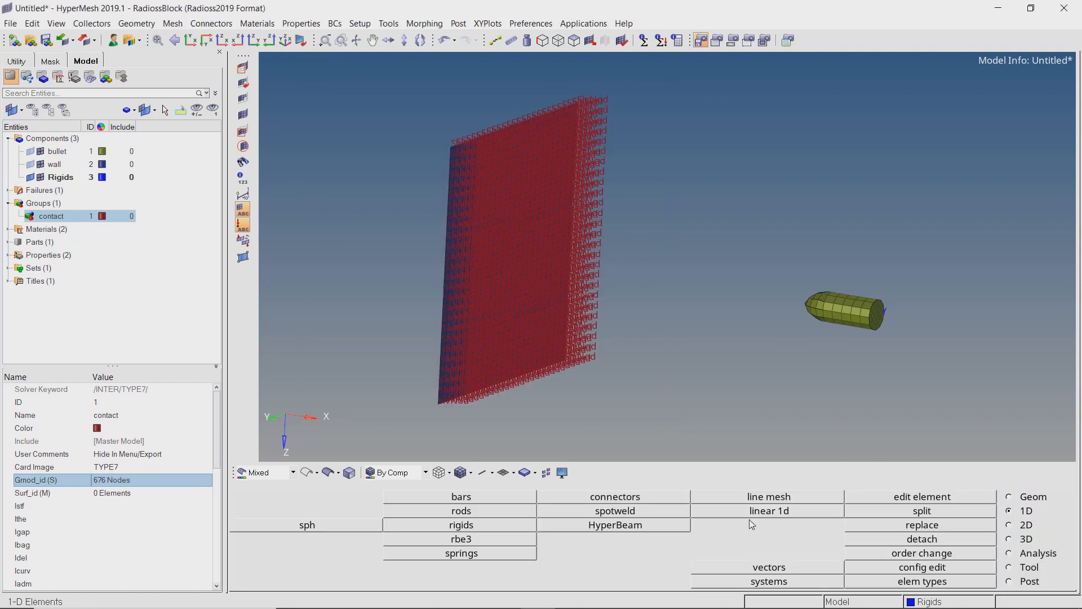
Define the contact's master surface Surf_id by adding shell faces from all elements of the bullet component.
left_click(114, 493)
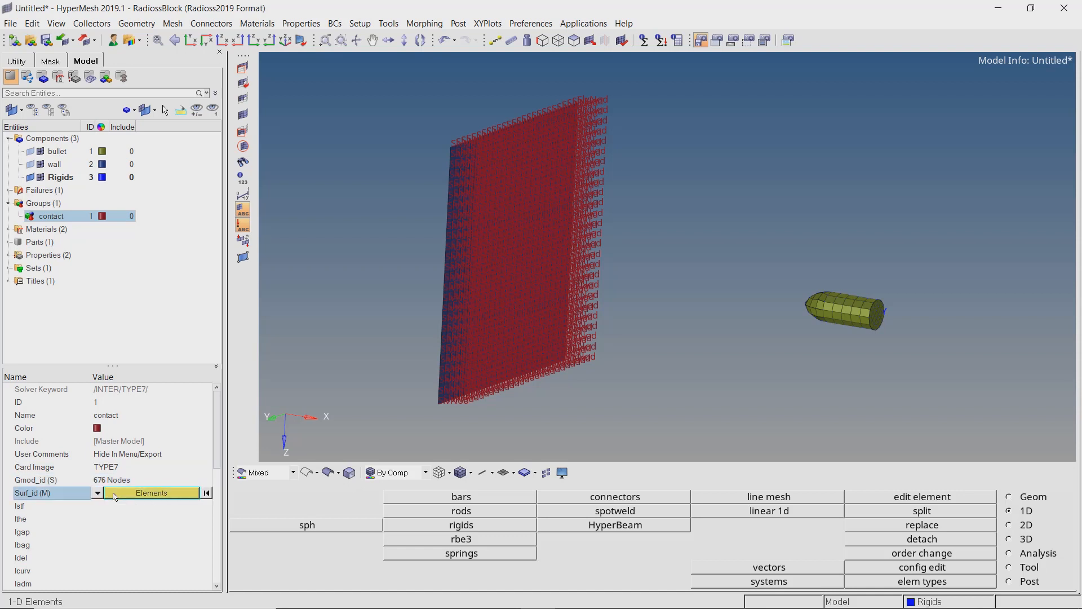
left_click(115, 496)
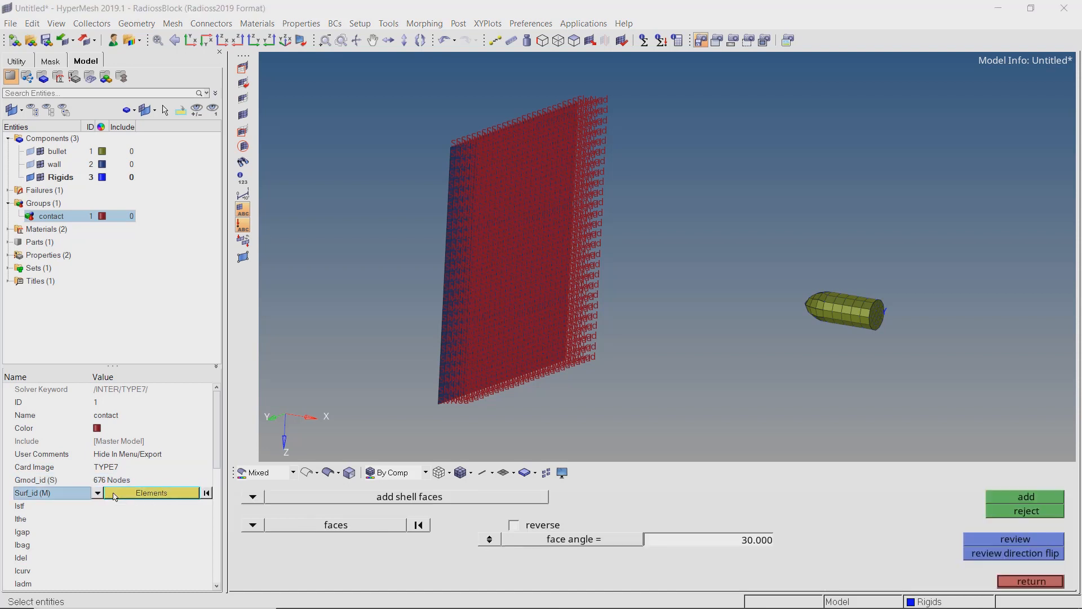
left_click(253, 524)
left_click(326, 523)
right_click_drag(812, 286, 614, 235, "ctrl")
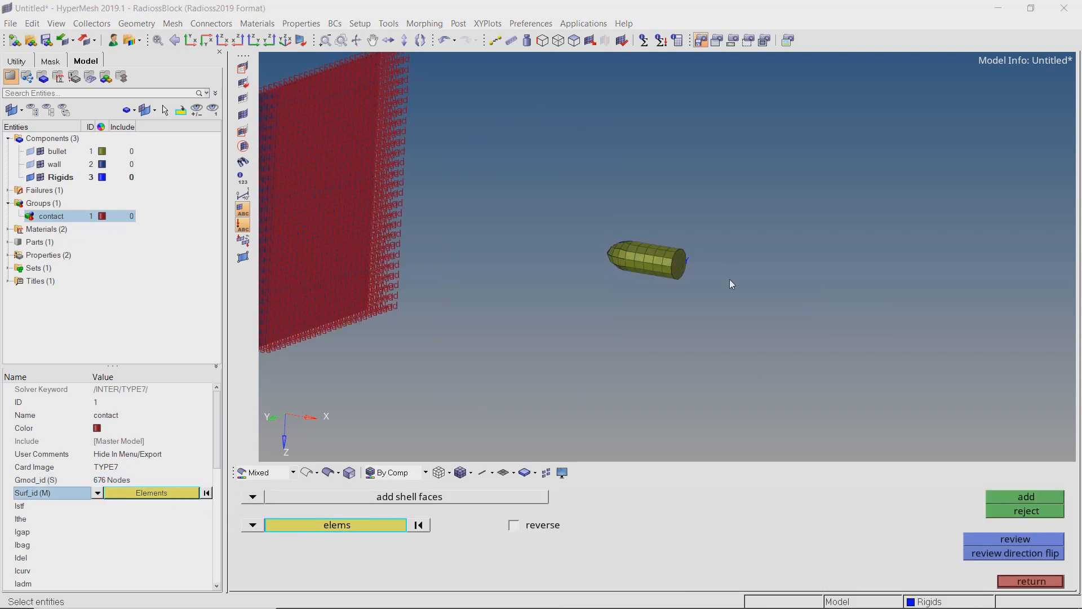
scroll(642, 251, "up", 6, "ctrl")
scroll(694, 266, "down", 1, "ctrl")
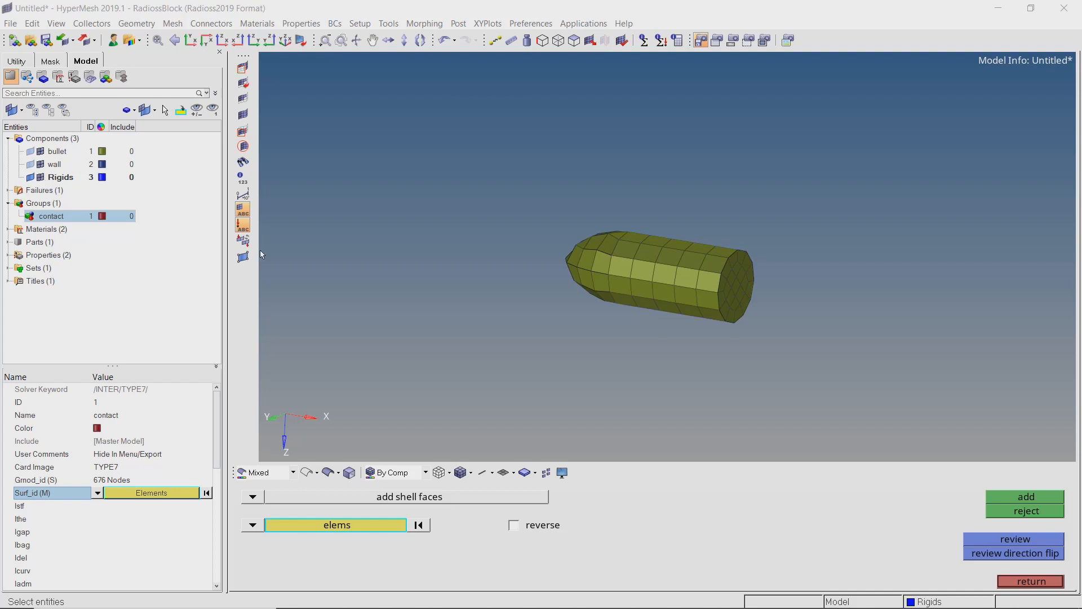
left_click(366, 526)
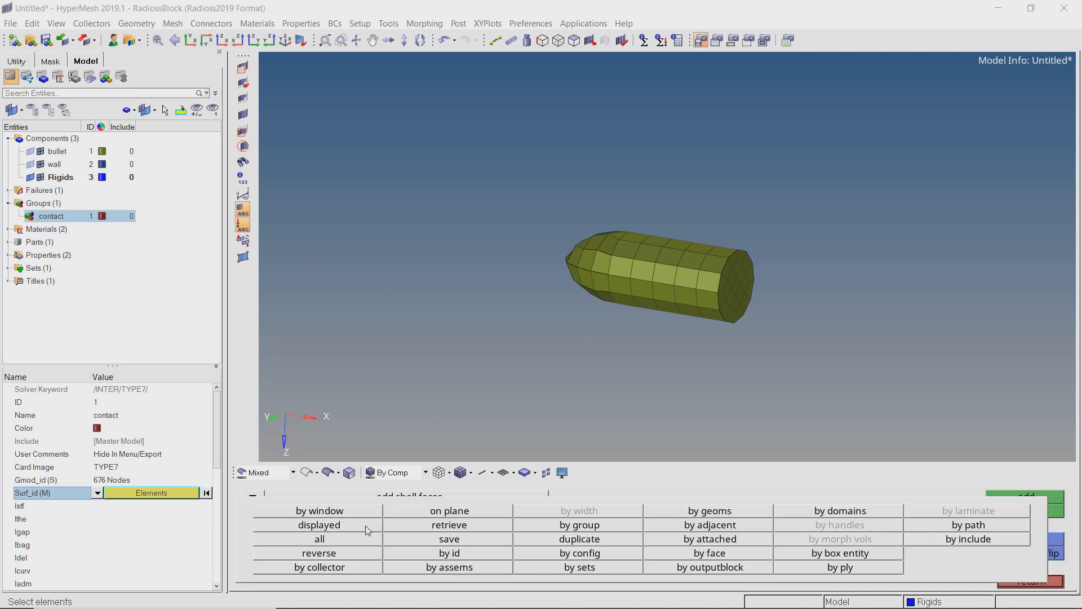
left_click(344, 567)
left_click(242, 498)
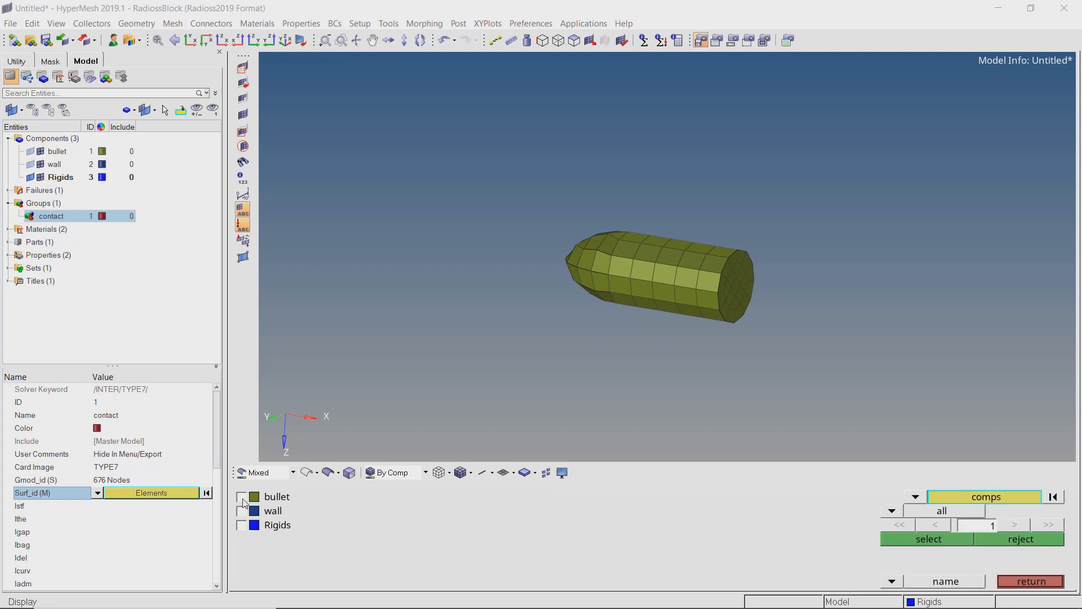
left_click(929, 539)
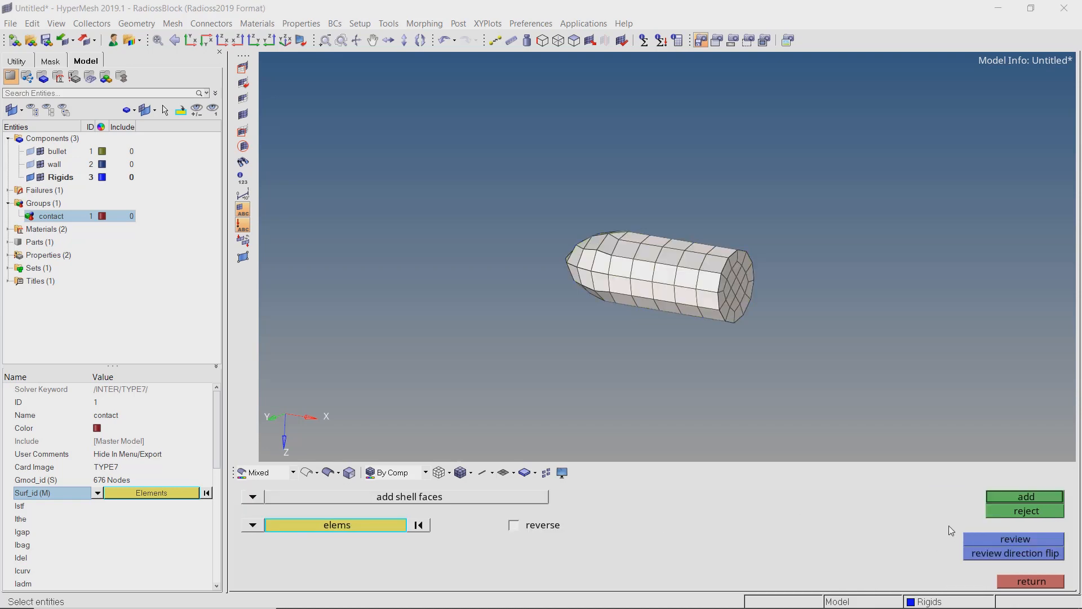
left_click(1009, 495)
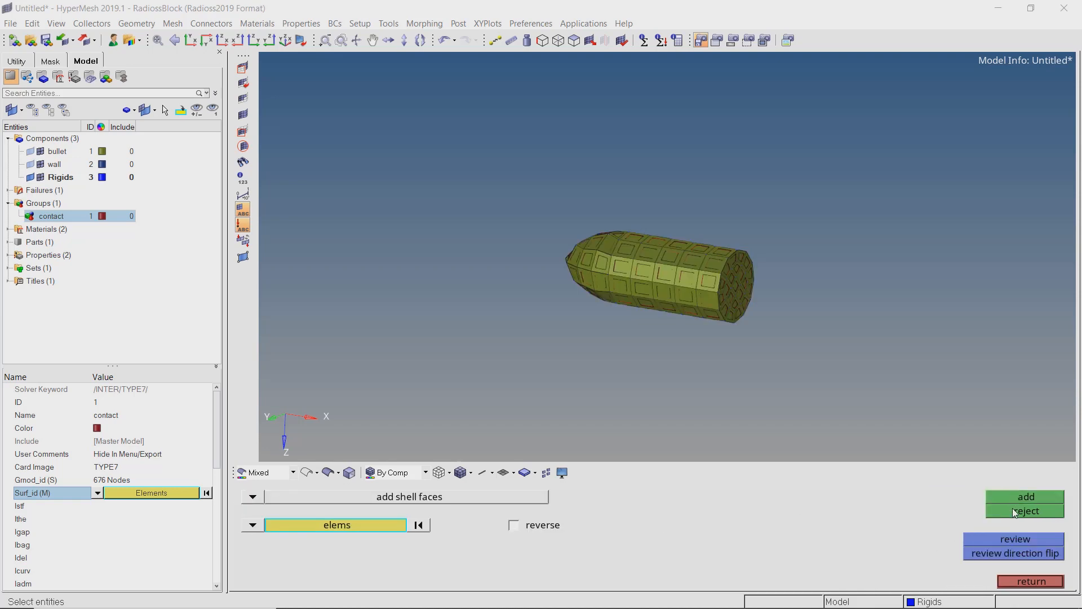
left_click(1030, 581)
right_click_drag(579, 262, 706, 276, "ctrl")
scroll(706, 274, "down", 4, "ctrl")
right_click_drag(617, 242, 642, 251, "ctrl")
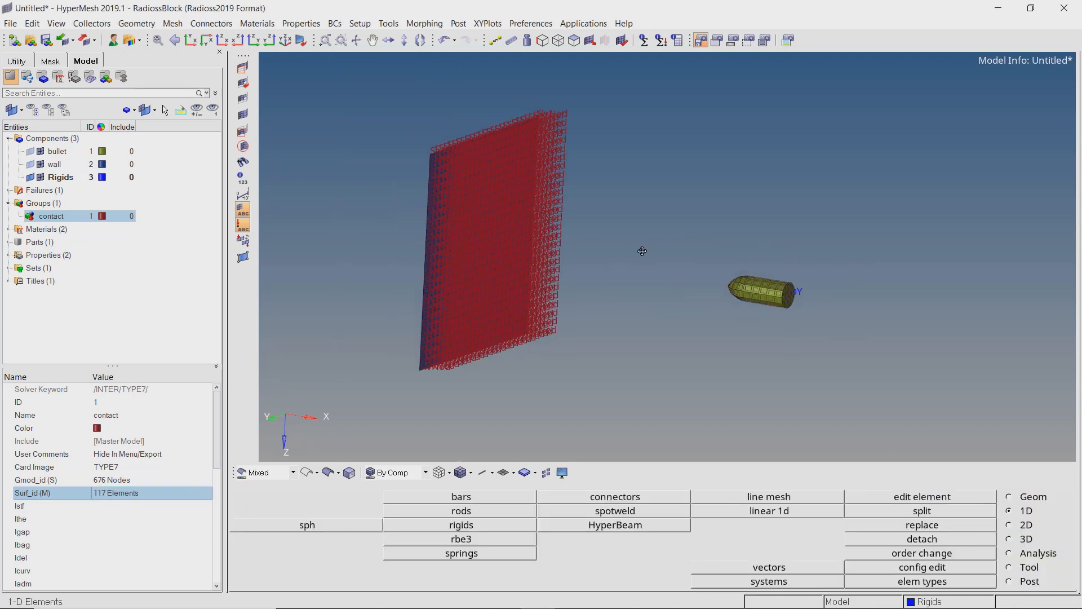
Set the contact's Istf option to 4, with Stfac as a stiffness scale factor.
left_click(29, 216)
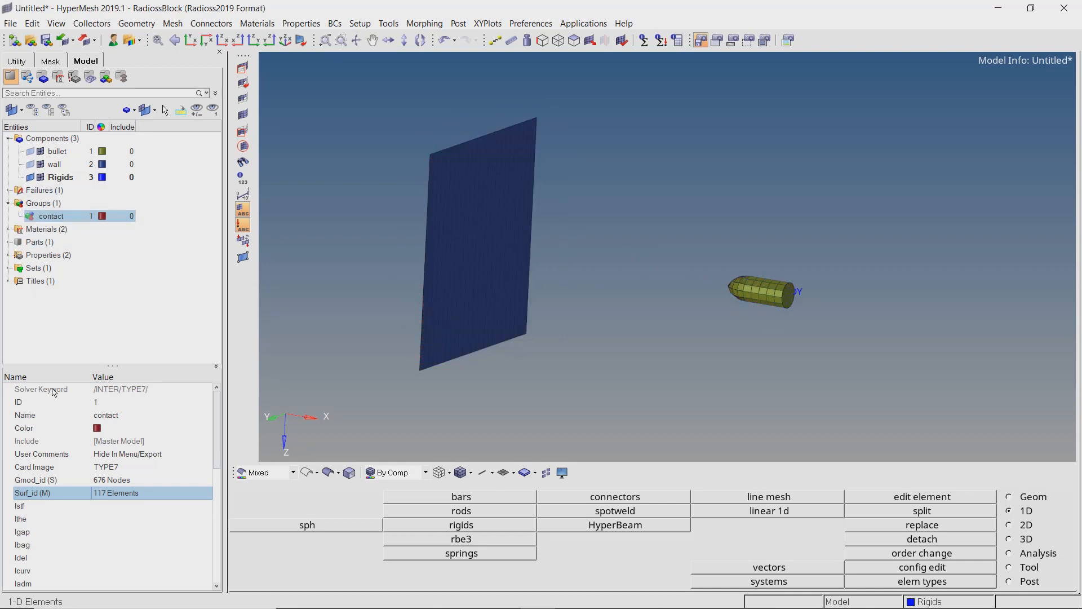
left_click(119, 506)
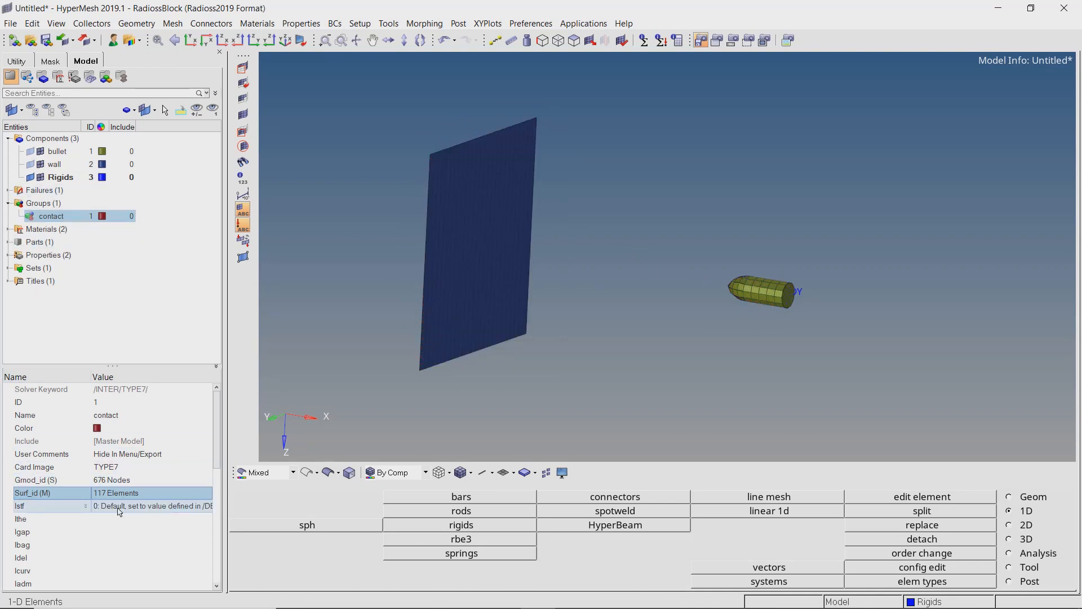
left_click(120, 510)
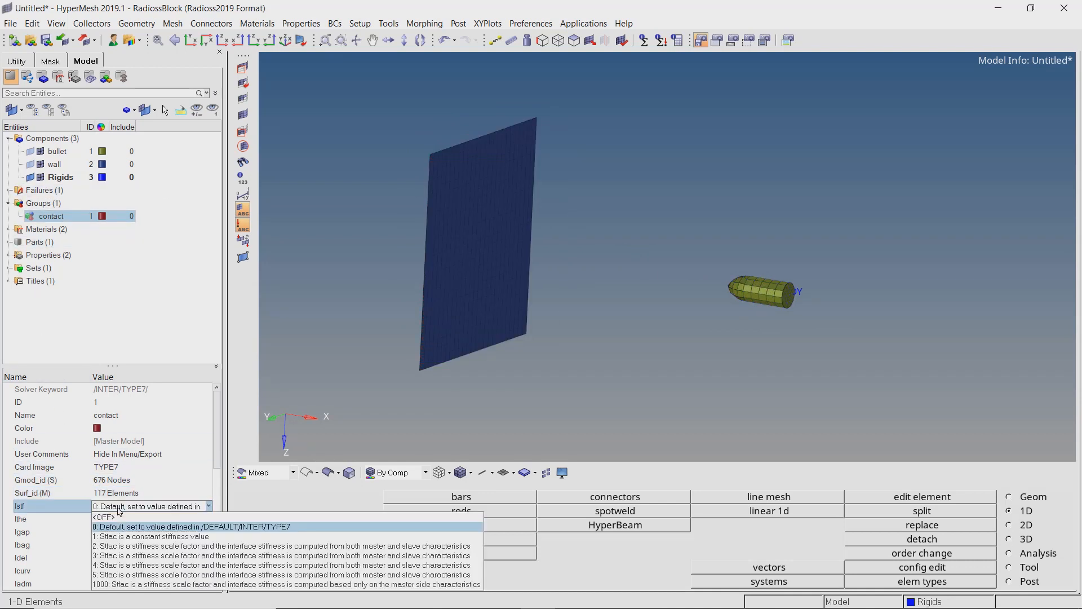
left_click(121, 565)
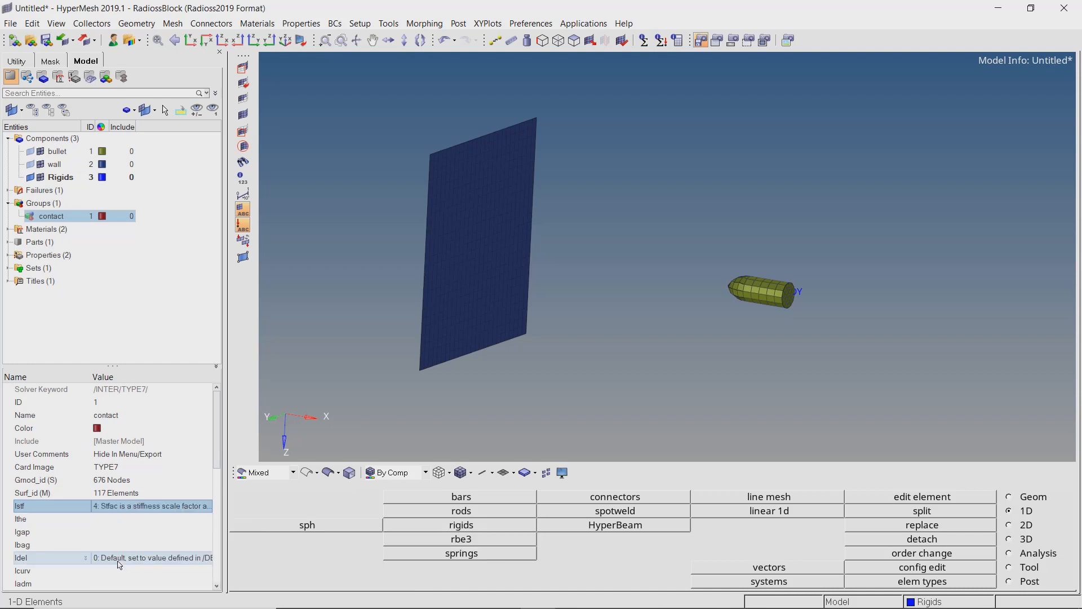
Set the contact's friction Fric to 0.1 and its minimum gap Gapmin to 0.01.
scroll(120, 565, "down", 4)
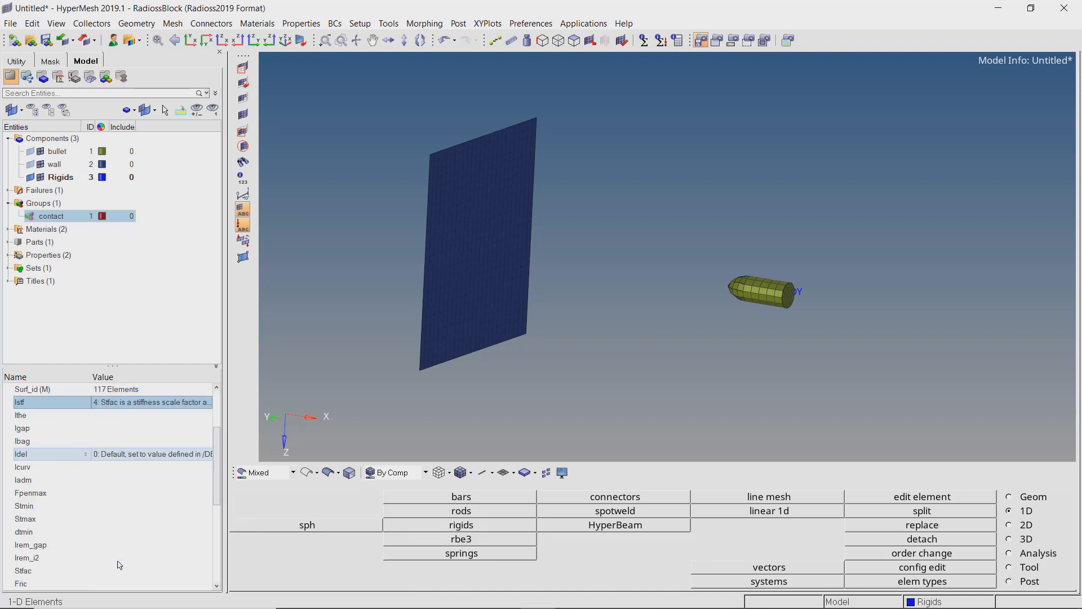
left_click(114, 538)
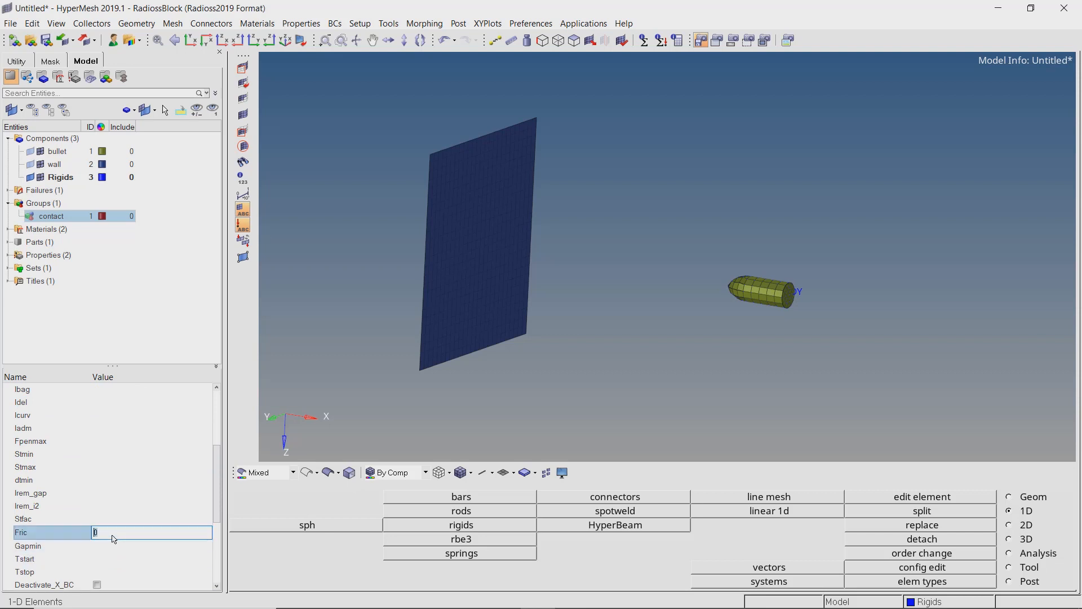
type(".1")
key("Return")
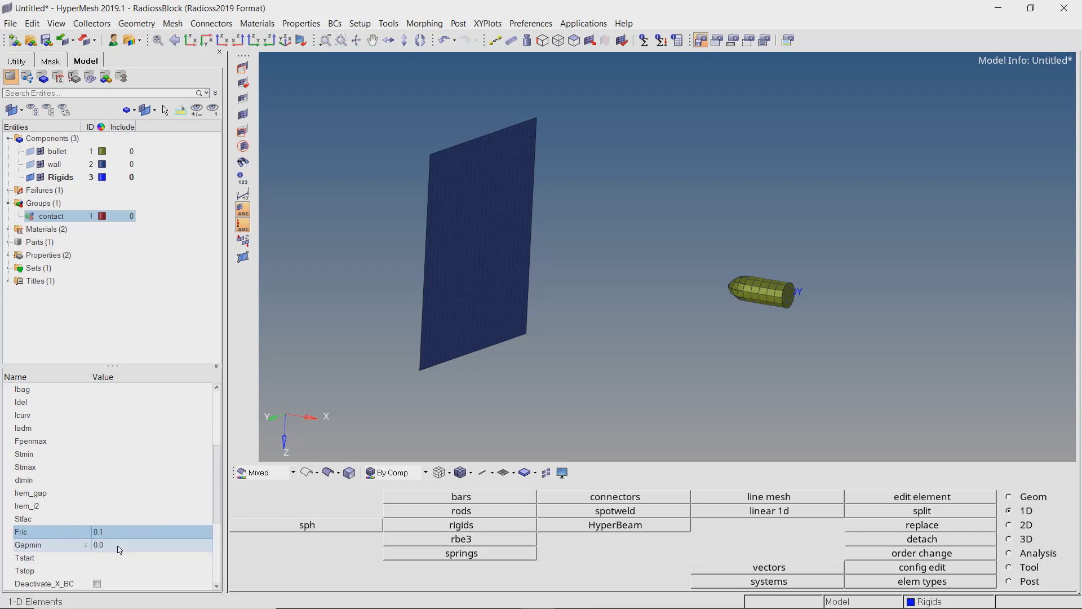
left_click(120, 550)
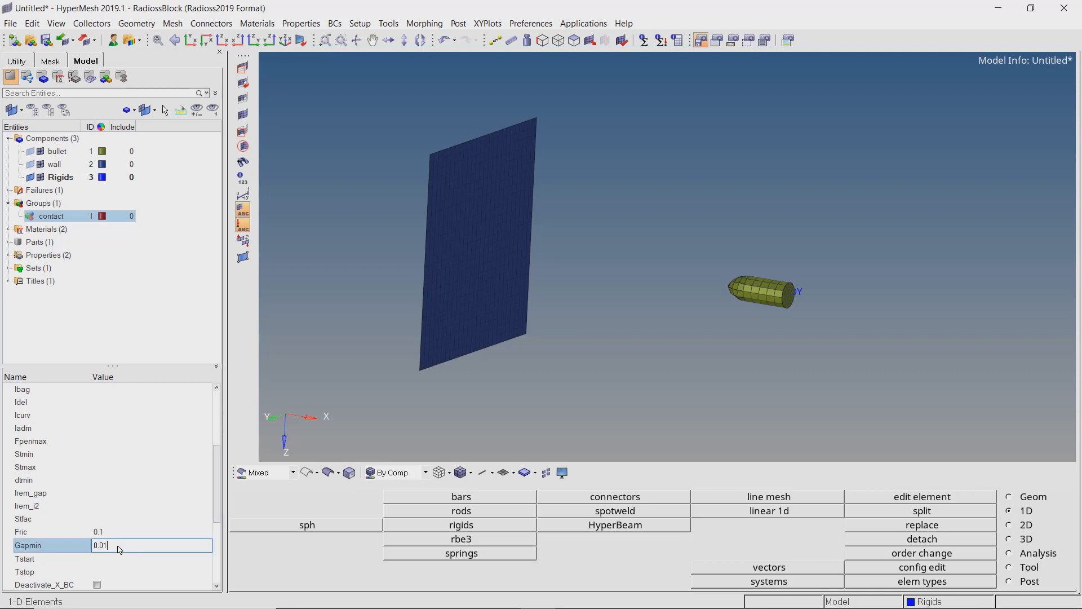
key("Return")
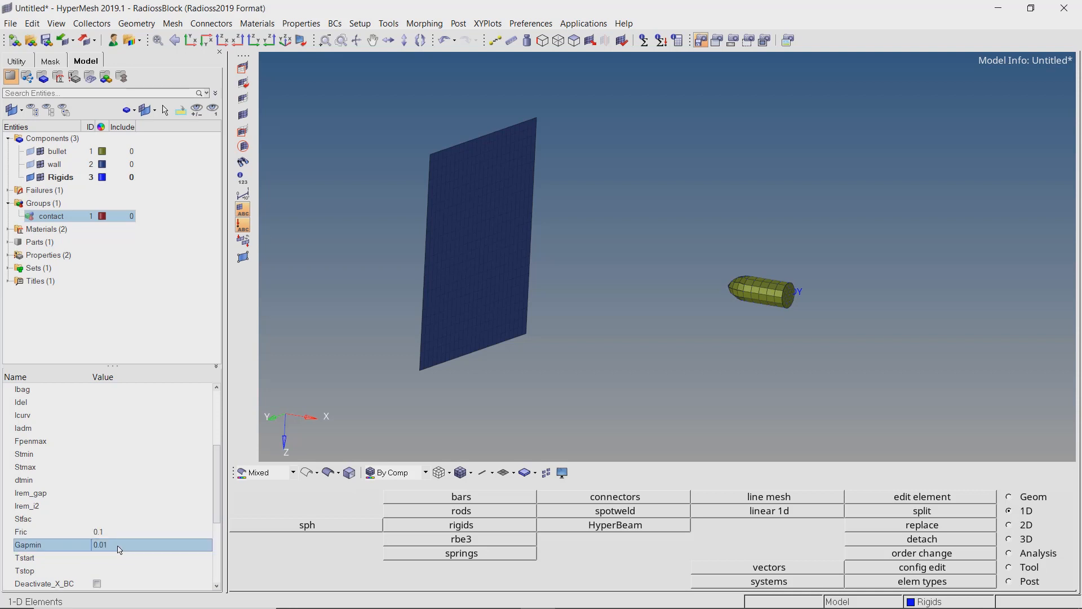
Set the contact's Inacti to option 6 (variable gap) and Iform to 2: Stiffness (incremental) formulation.
scroll(120, 550, "down", 3)
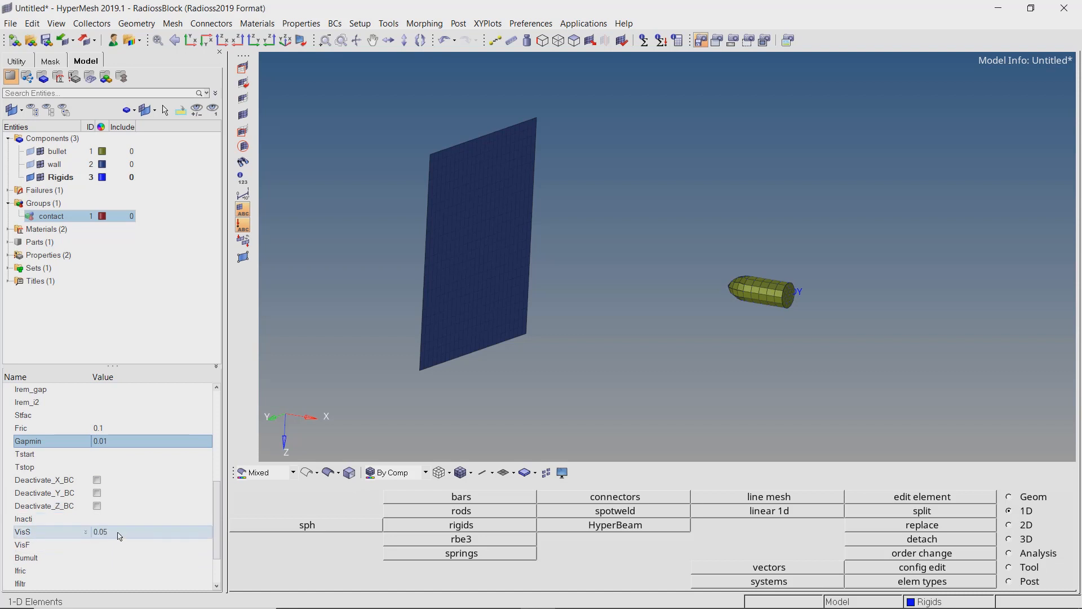
left_click(124, 520)
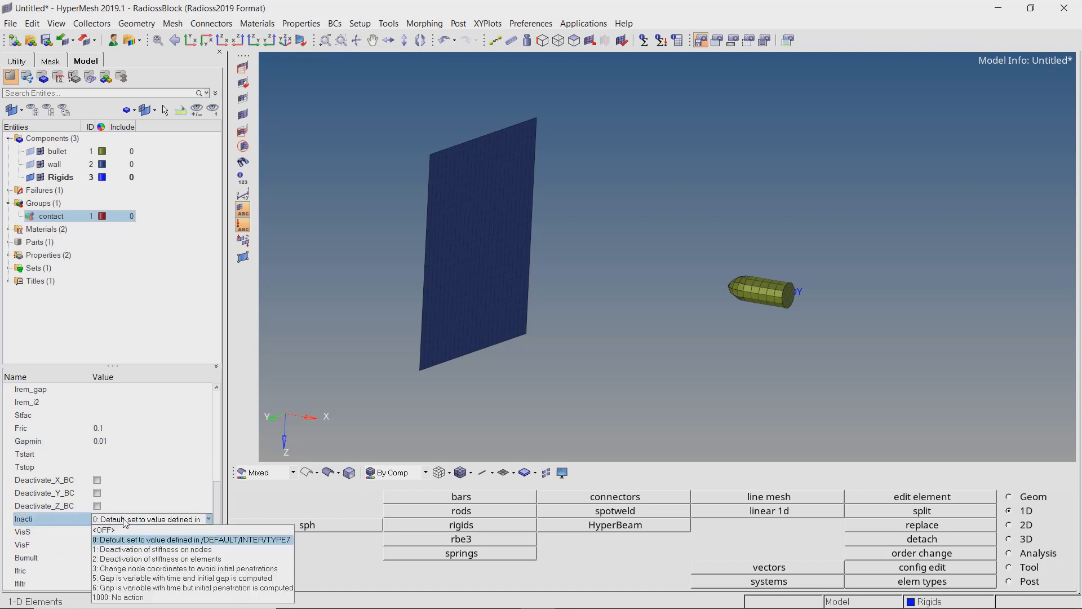
left_click(133, 588)
scroll(127, 560, "down", 2)
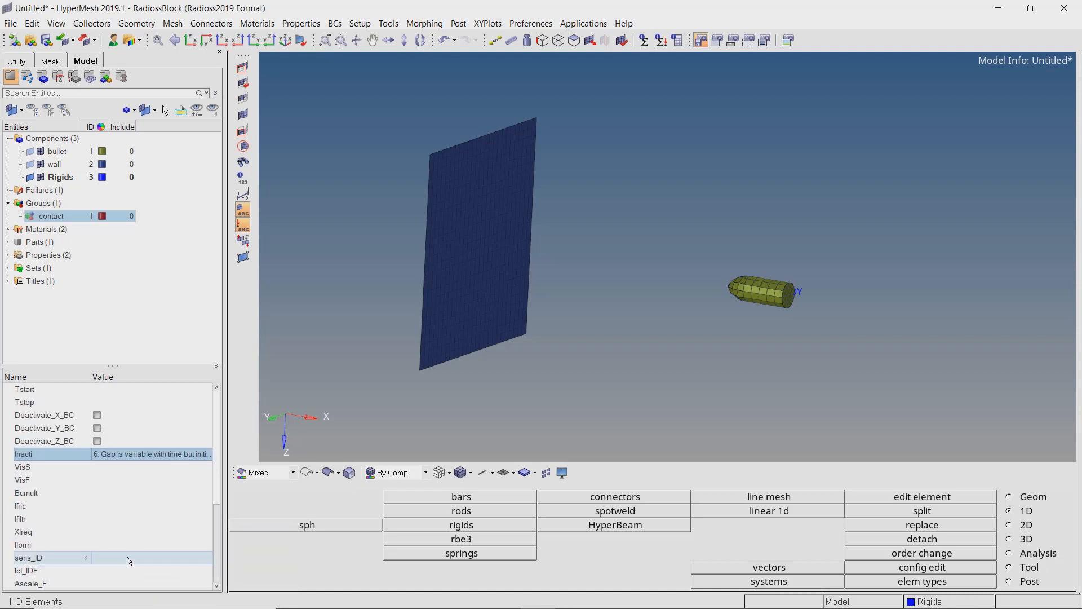
left_click(130, 545)
left_click(131, 546)
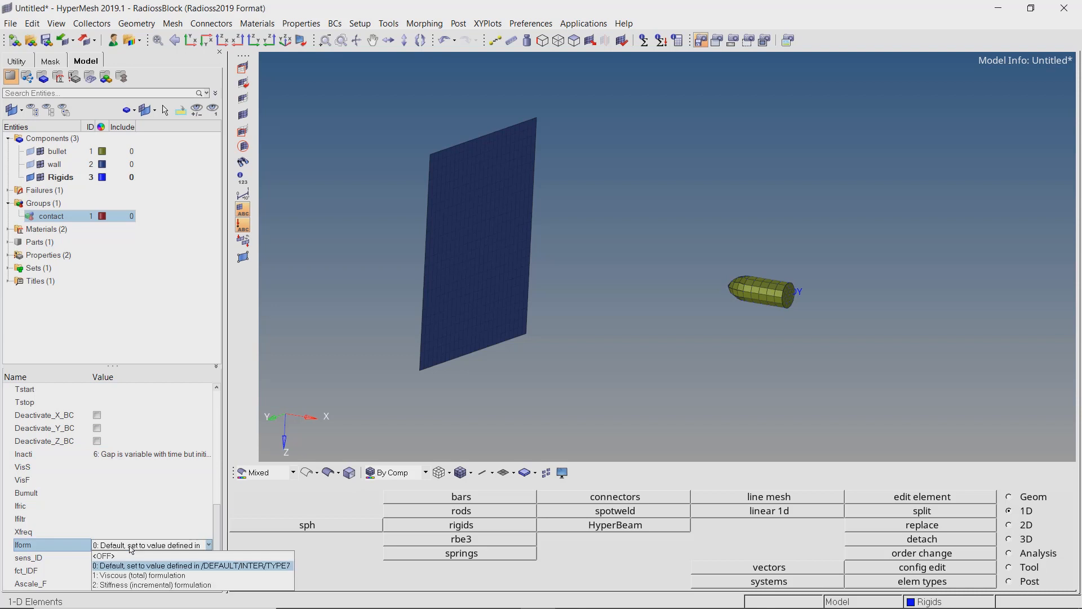
left_click(137, 587)
left_click(140, 582)
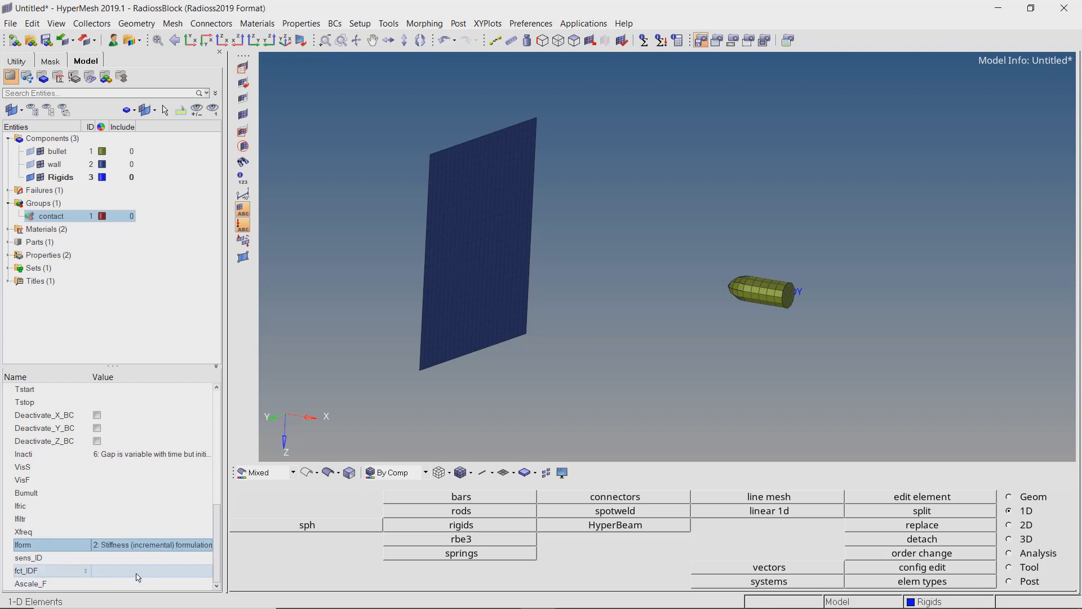
Review the contact group to check its slave and master entities in the model, and end the review.
right_click(57, 218)
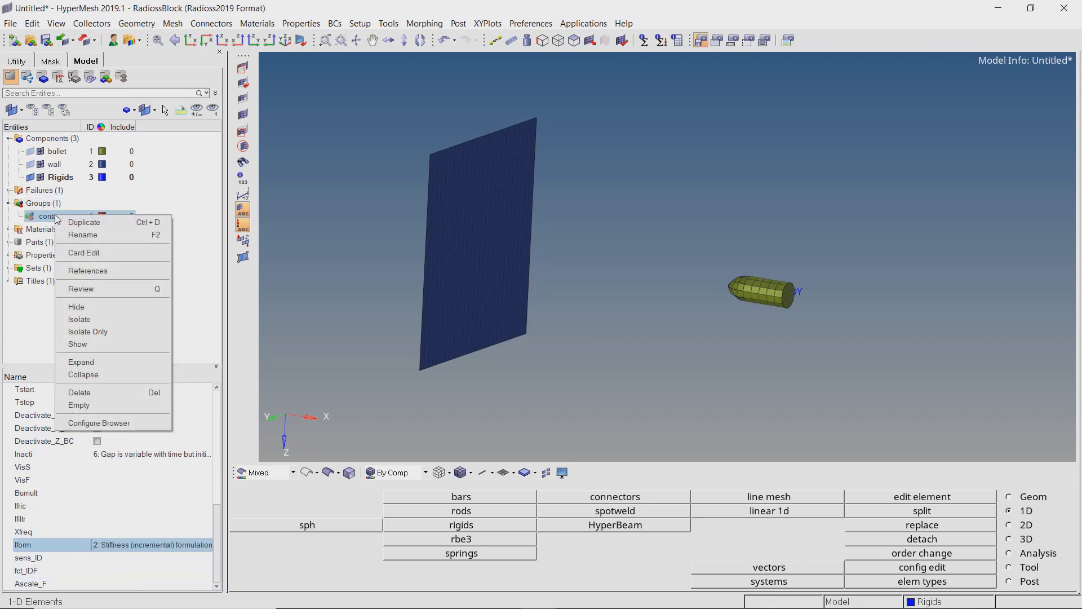
left_click(91, 289)
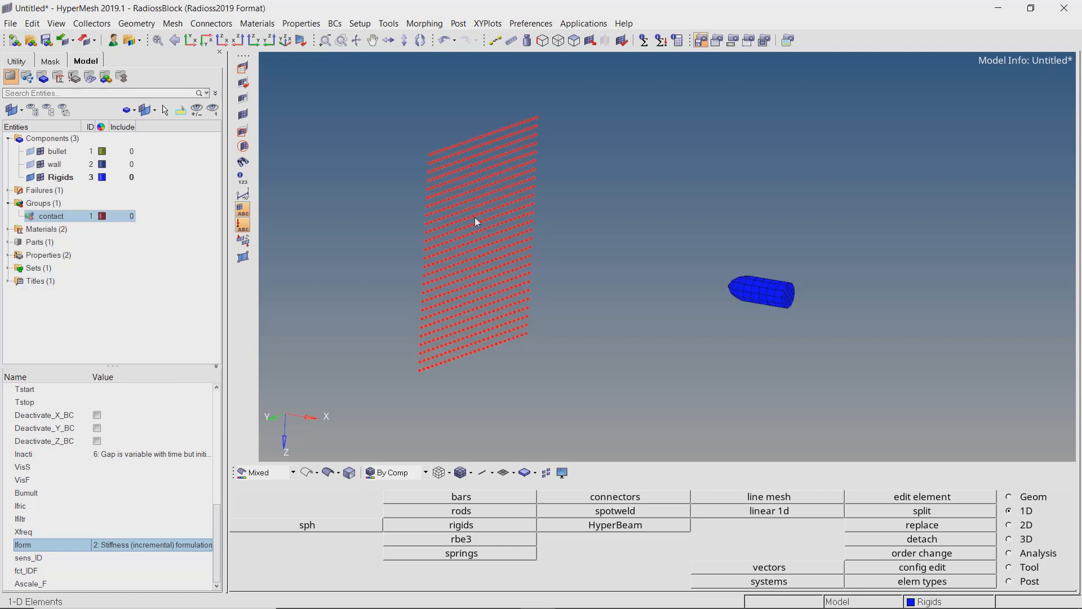
left_click_drag(474, 217, 549, 239, "ctrl")
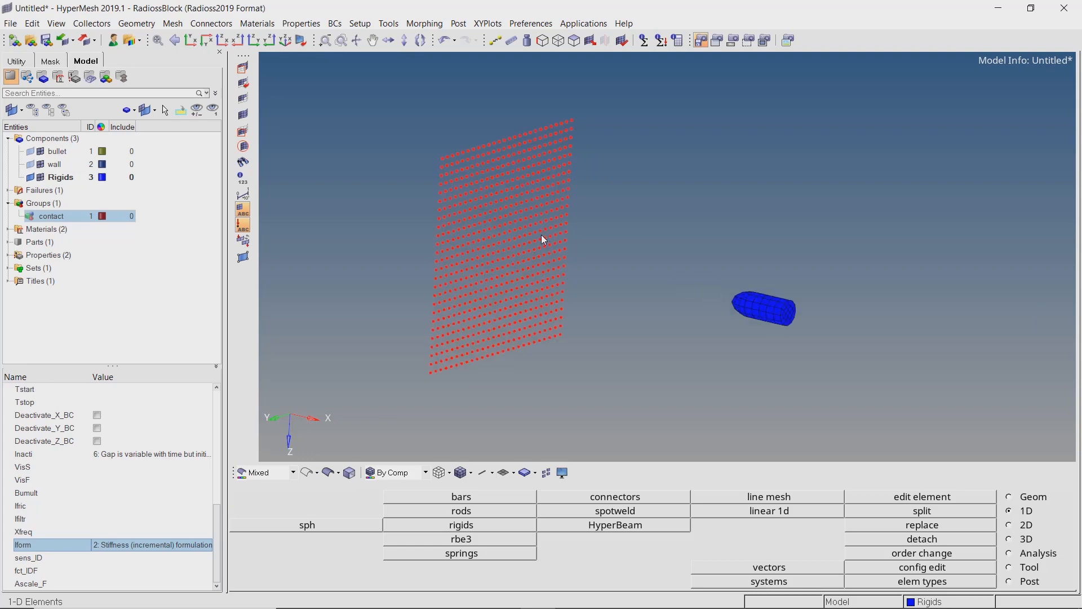
scroll(544, 240, "up", 2)
right_click(52, 216)
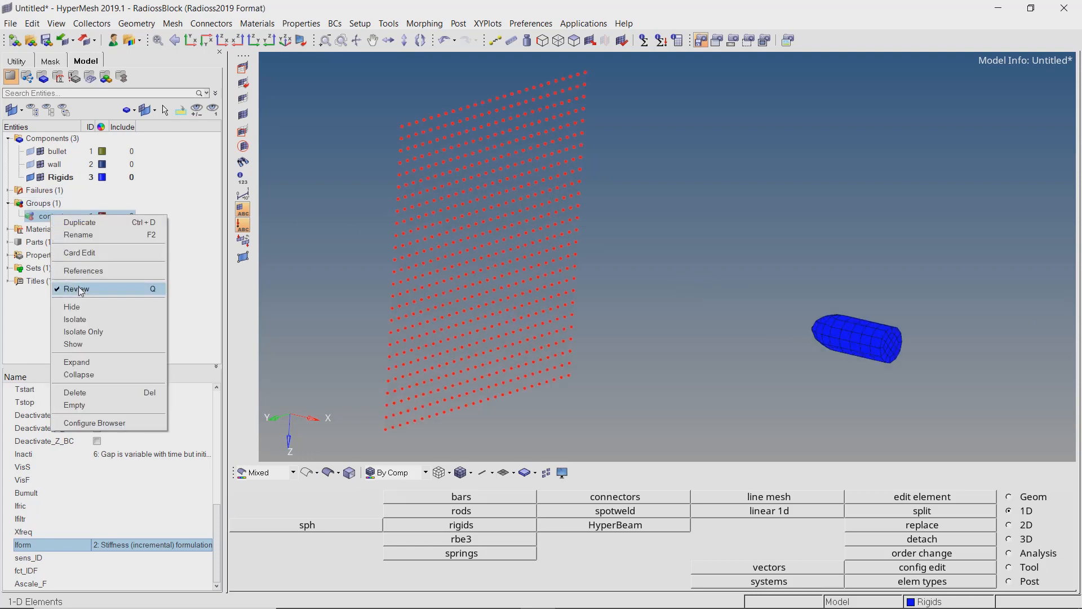
left_click(90, 289)
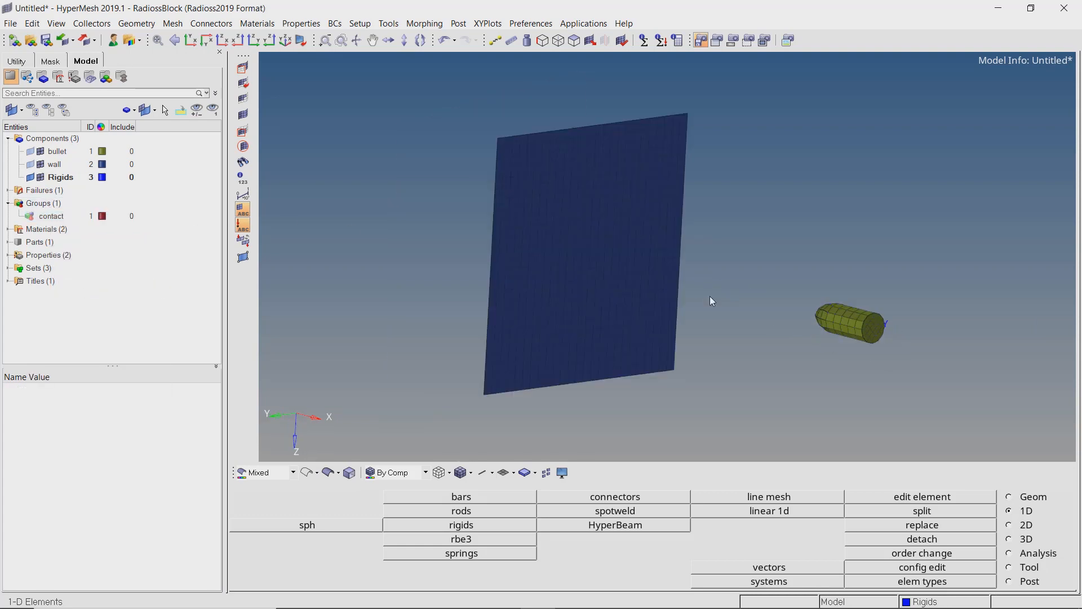
Change the wall component's color to a lighter blue.
left_click(102, 164)
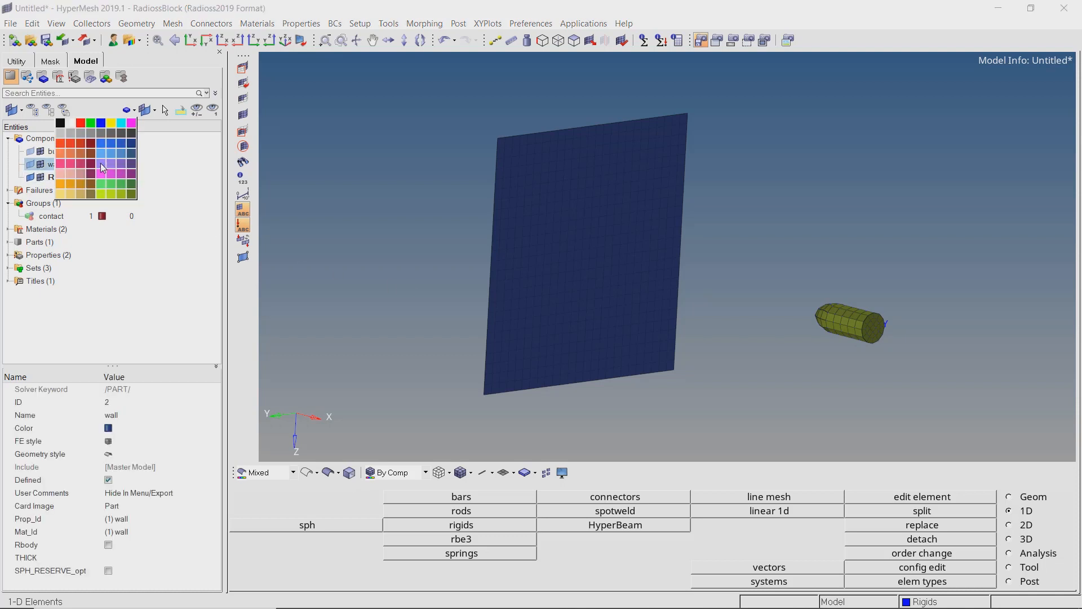
left_click(113, 149)
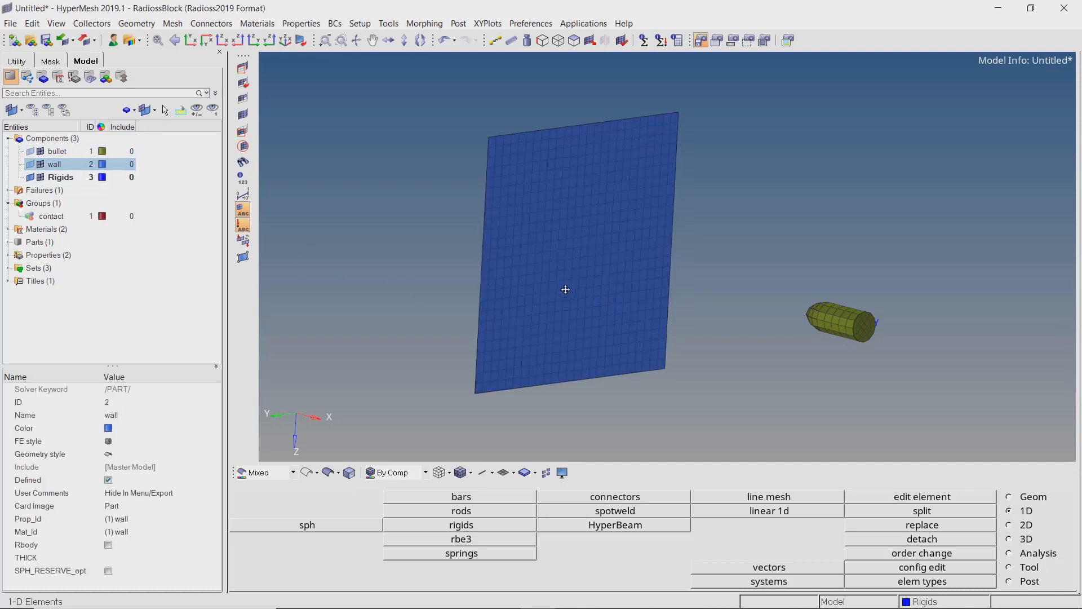
Open the BCs Manager and hide the bullet component's elements so its rigid body is exposed.
left_click(381, 25)
left_click(465, 364)
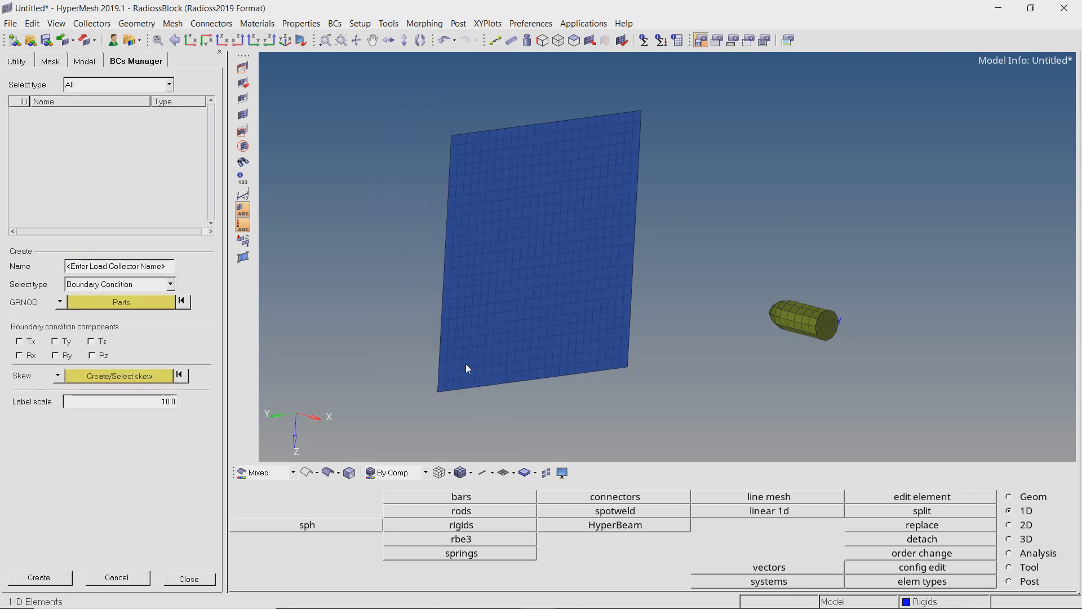
left_click(94, 61)
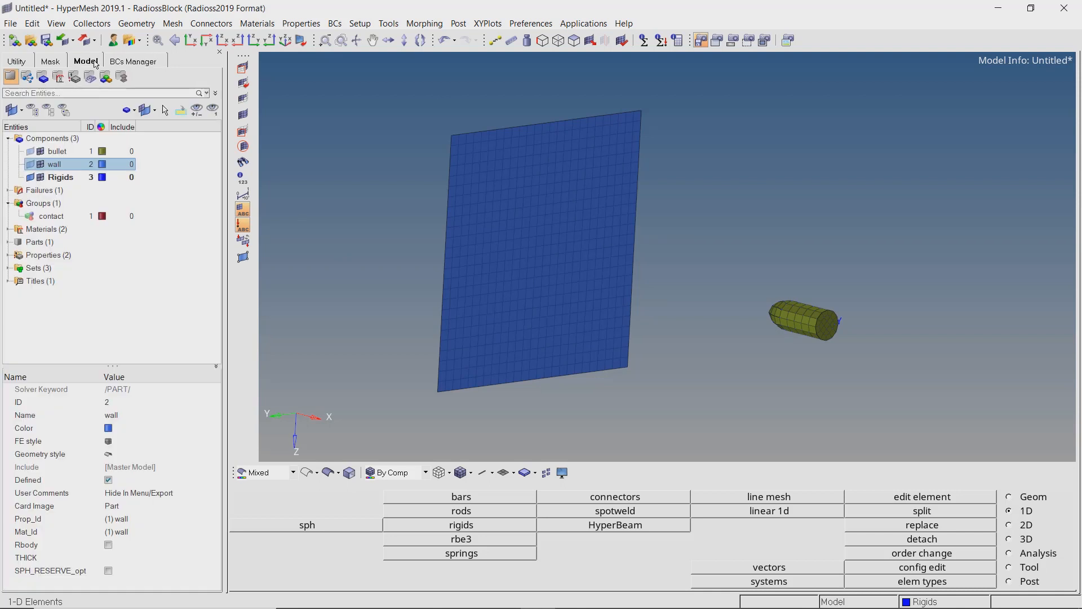
left_click(41, 153)
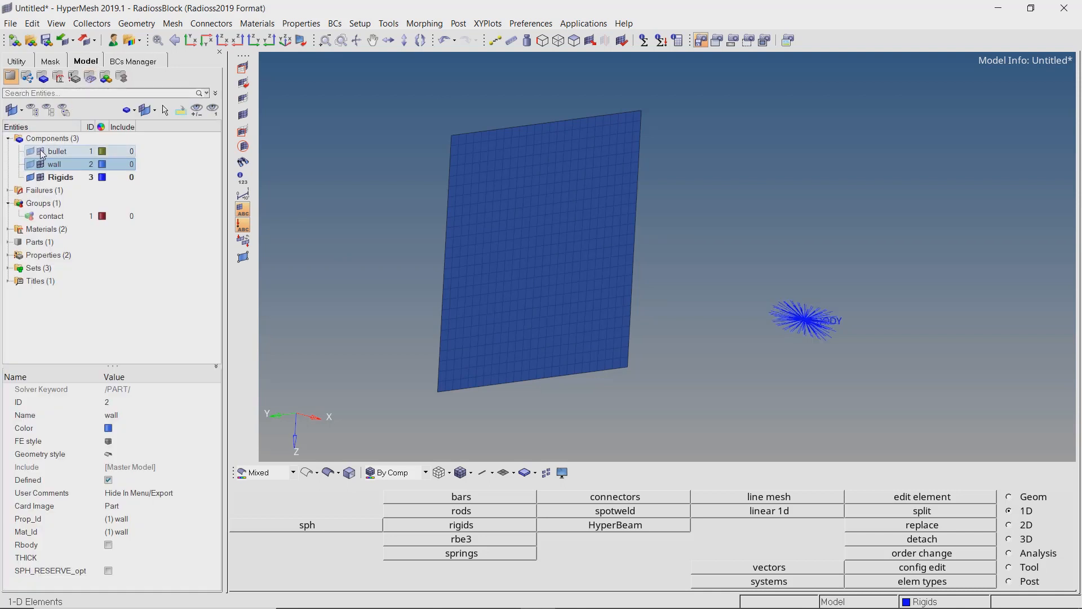
left_click(123, 63)
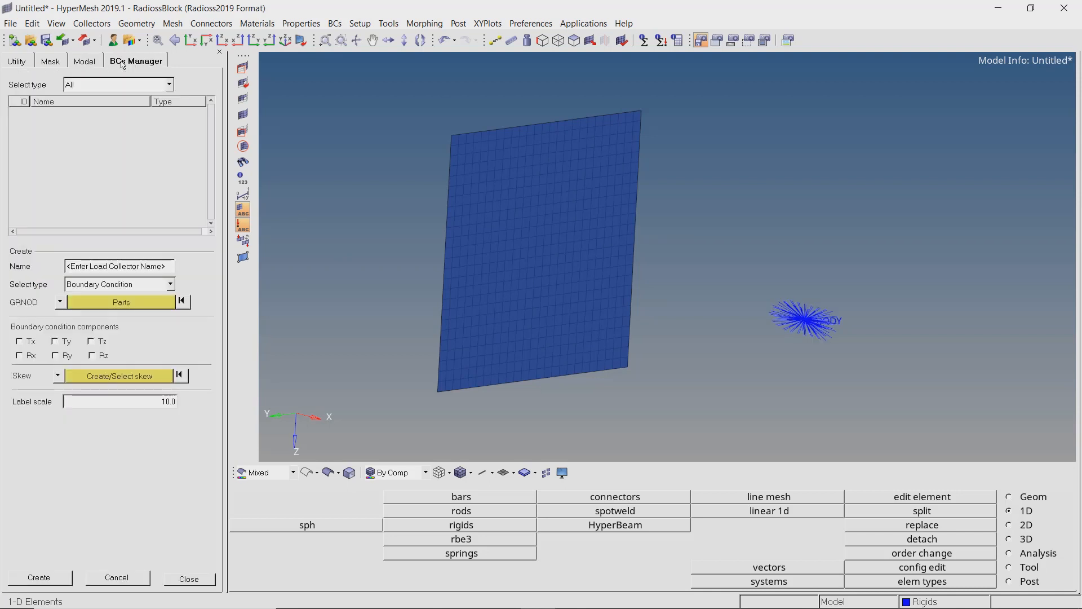
Name the new load collector velocity and set its type to Initial Velocity.
type("velocity")
left_click(157, 283)
scroll(167, 330, "down", 2)
left_click(126, 337)
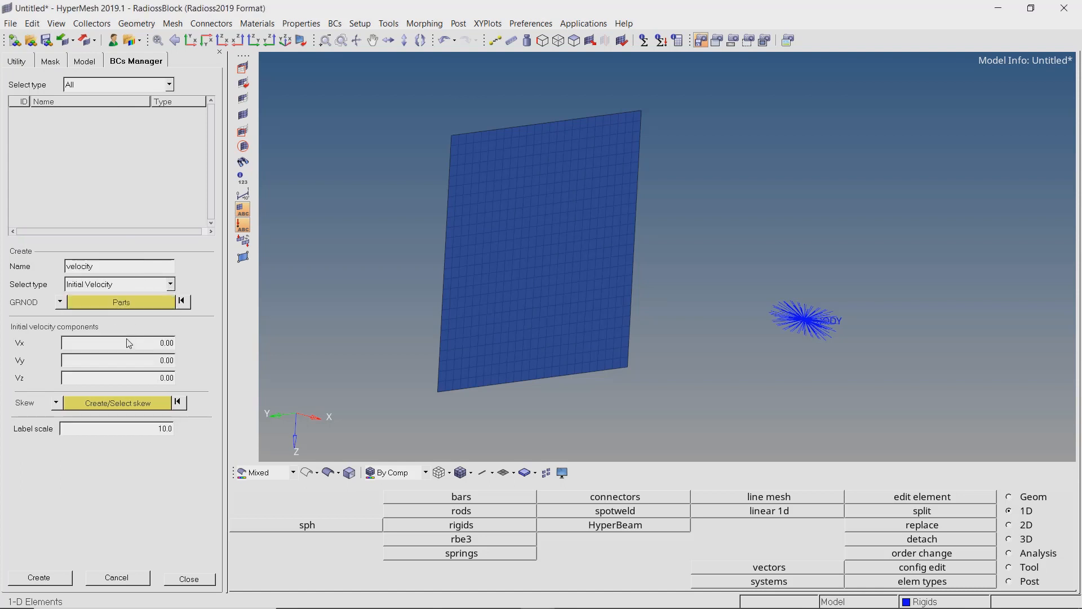
Set the velocity load's GRNOD selection to nodes and pick the rigid body's central node.
left_click(60, 303)
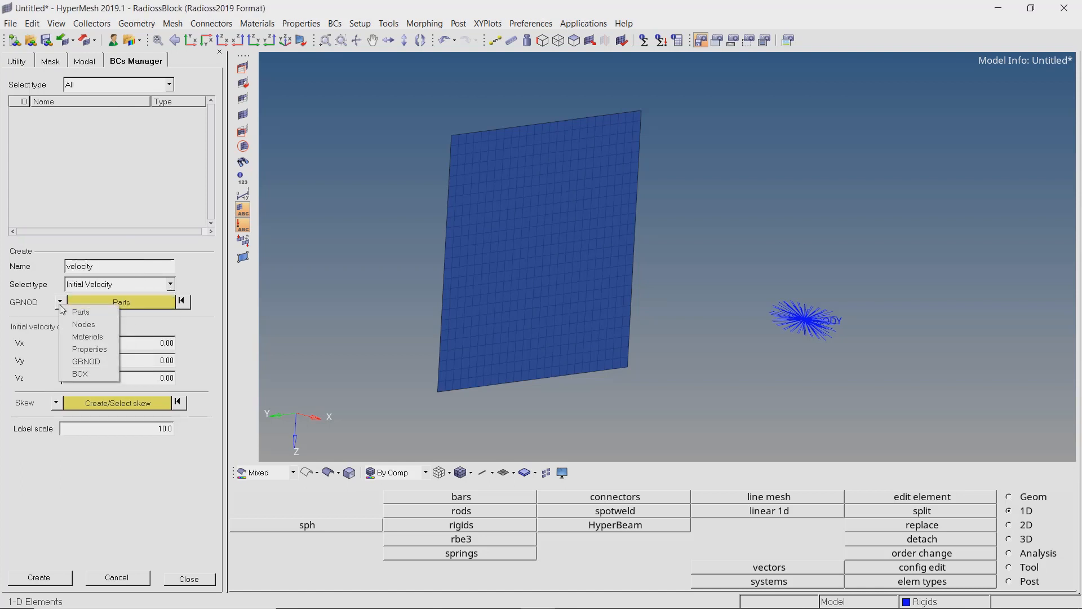
left_click(83, 324)
left_click(103, 308)
right_click_drag(812, 321, 669, 317, "ctrl")
scroll(669, 317, "up", 6, "ctrl")
left_click(645, 312)
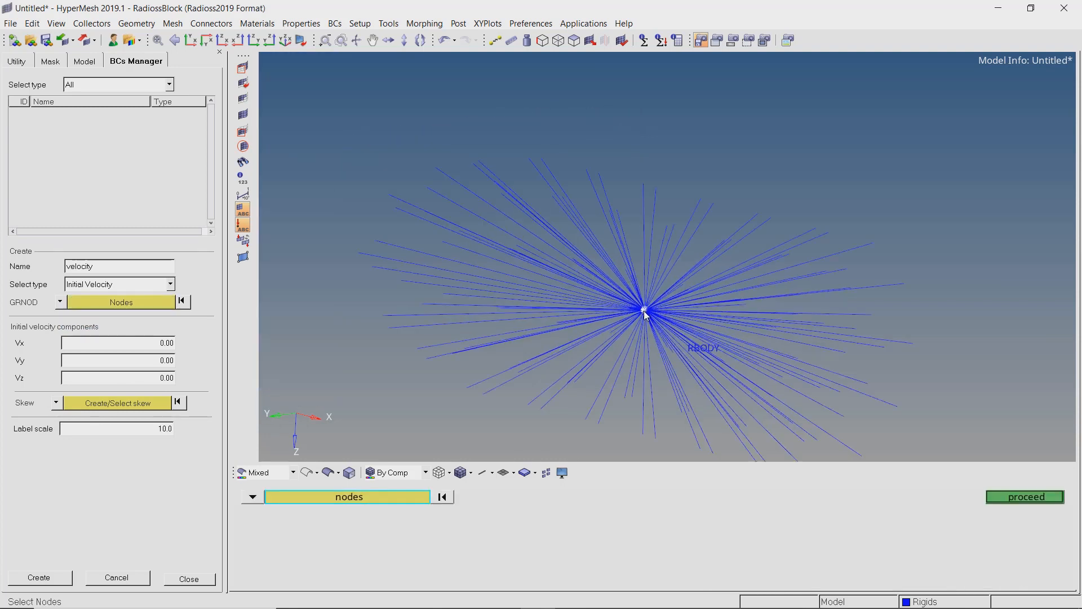
left_click(1041, 498)
scroll(645, 309, "down", 5, "ctrl")
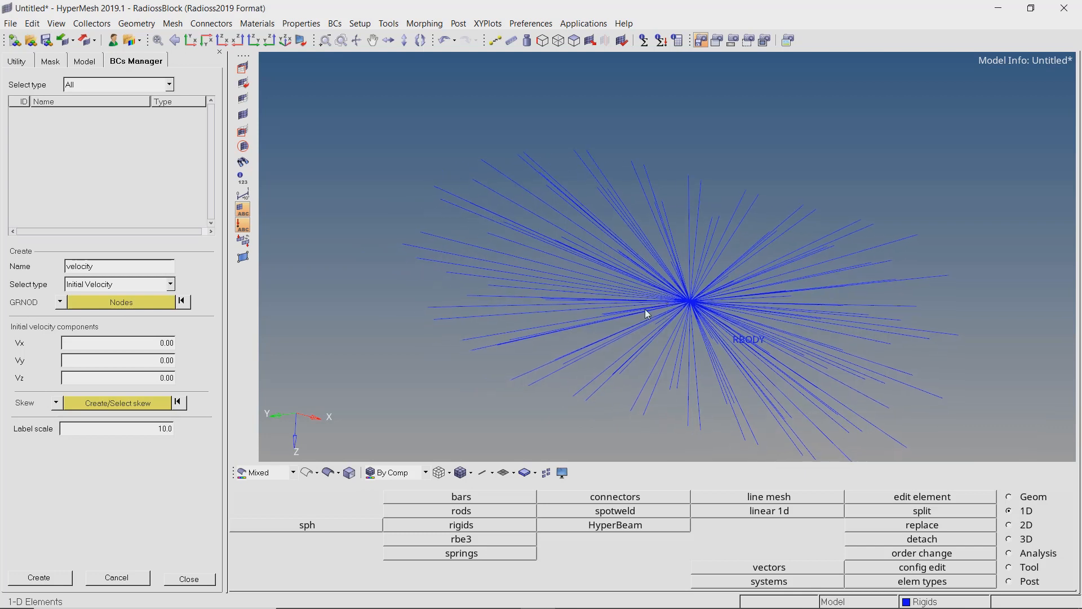
Set the initial velocity component Vx to -55555 and create the velocity load.
left_click(164, 344)
type("-")
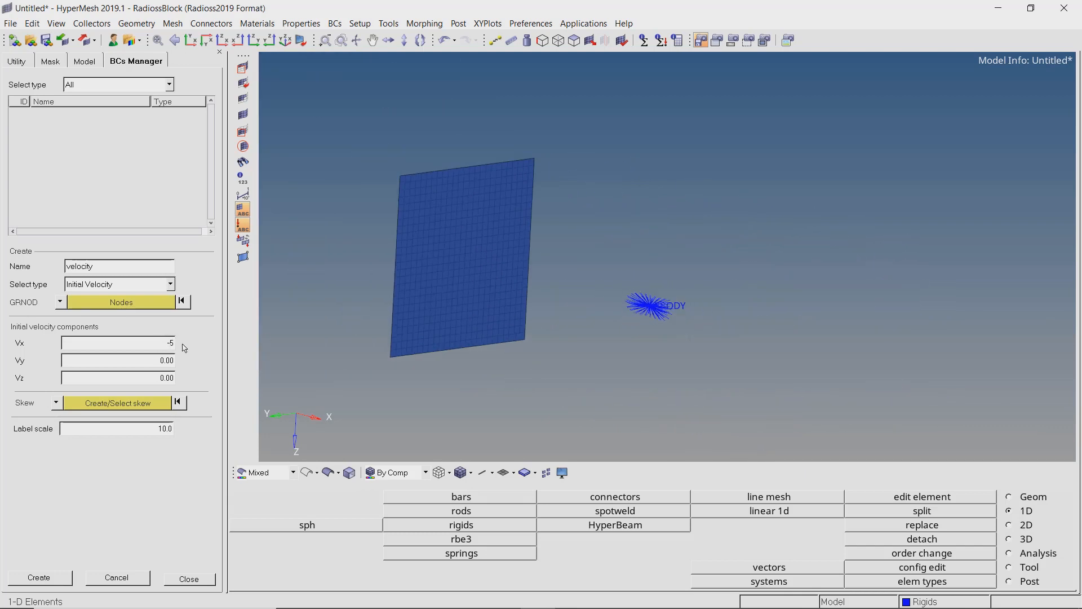
type("55555")
left_click(35, 579)
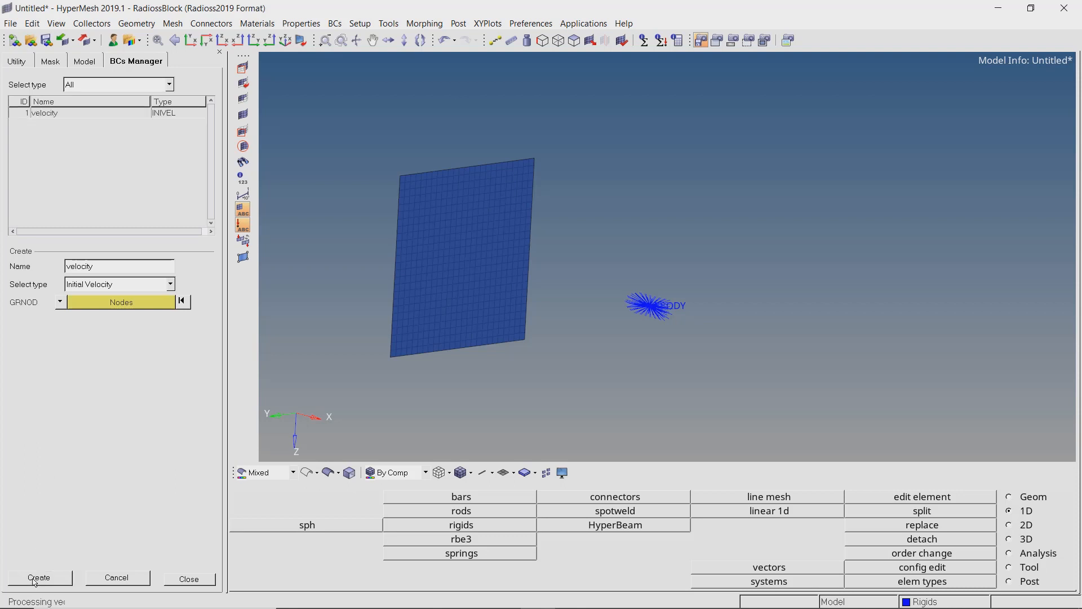
Name another load collector bullet_dof and set its type to Boundary Condition.
left_click(140, 267)
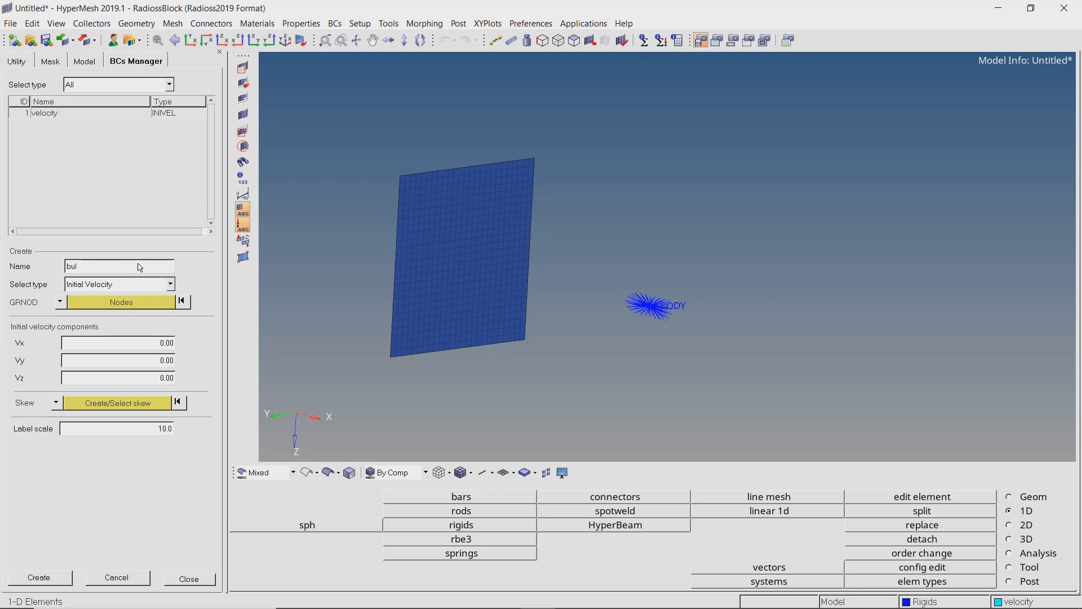
type("bullet_dof")
left_click(170, 284)
scroll(161, 307, "up", 5)
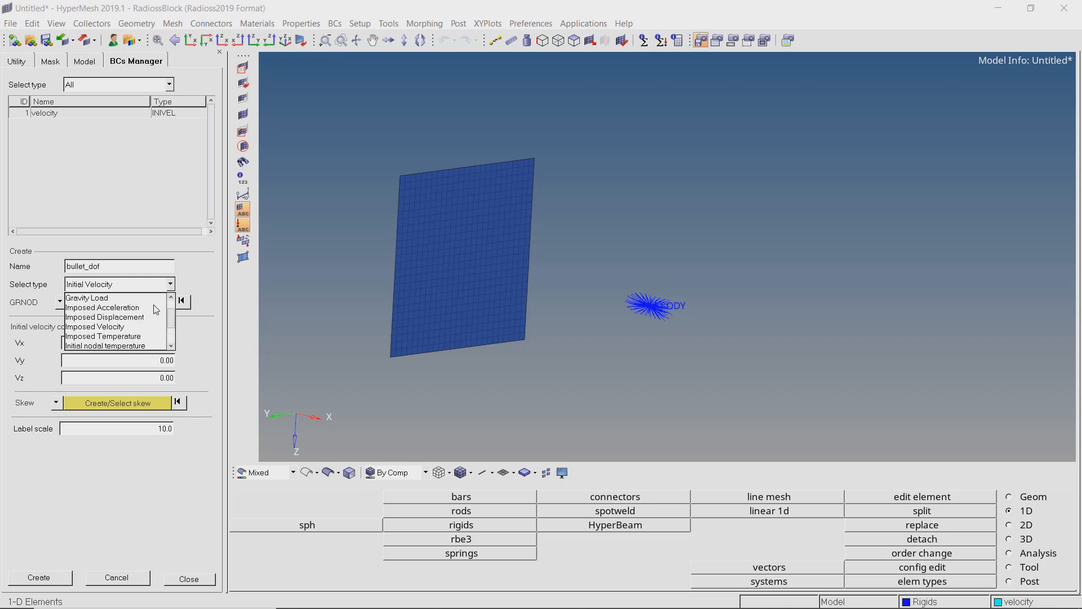
left_click(99, 297)
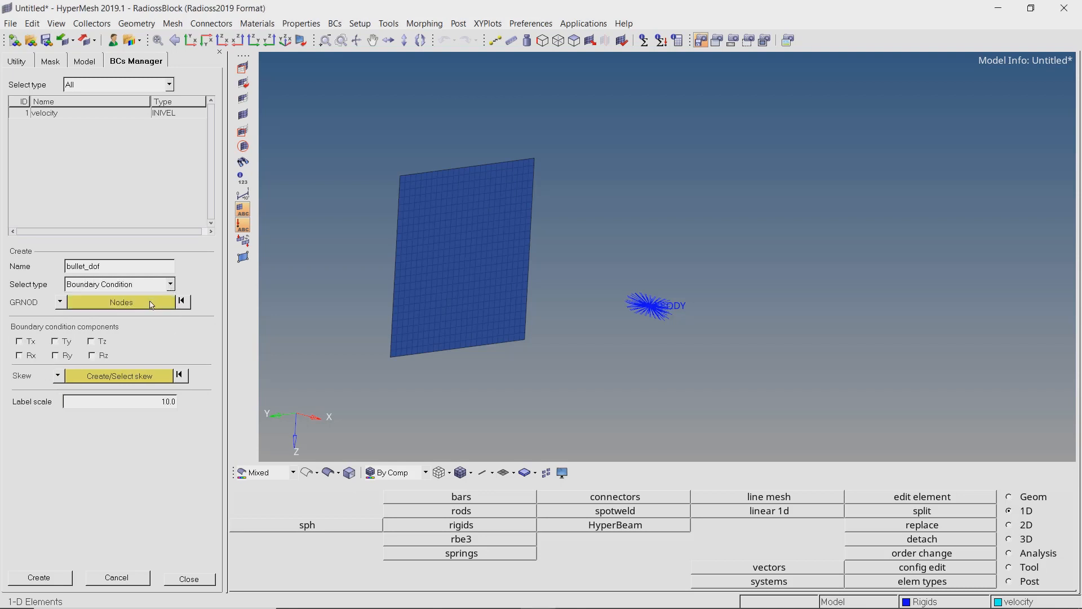
Select the rigid body's central node as the GRNOD node for the bullet_dof boundary condition.
left_click(150, 302)
scroll(640, 314, "up", 5)
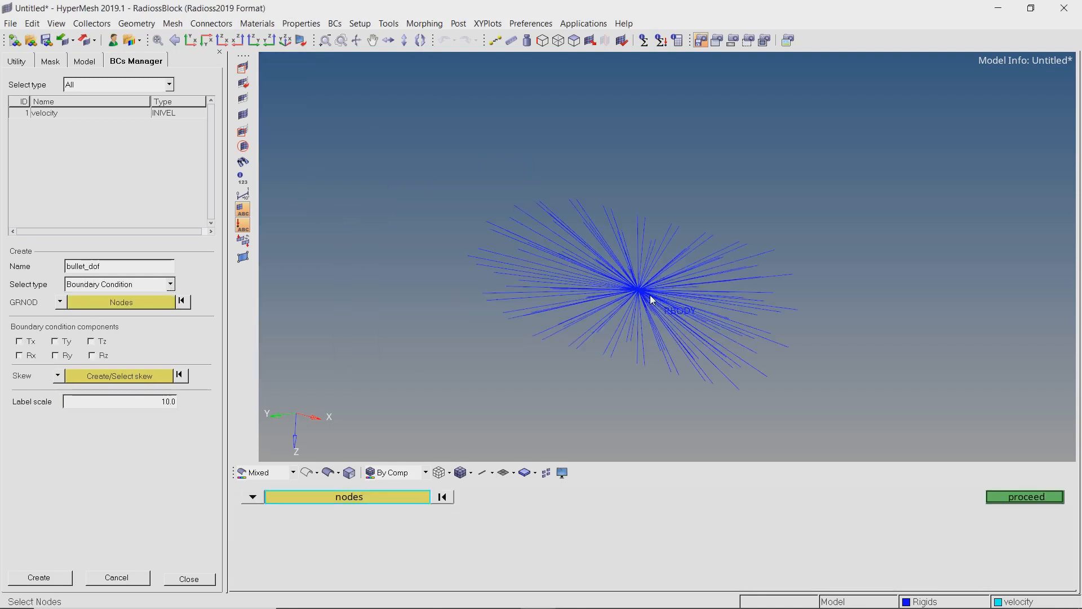
left_click(1023, 497)
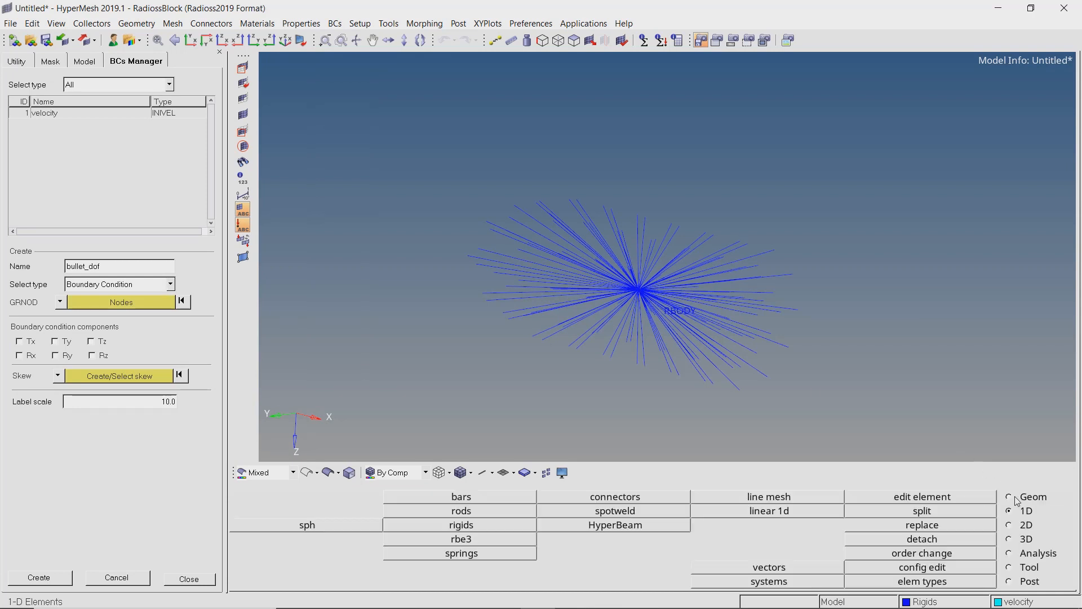
Constrain Ty, Tz, Rx, Ry and Rz for bullet_dof and create the boundary condition.
left_click(55, 341)
left_click(91, 342)
left_click(20, 355)
left_click(56, 357)
left_click(39, 577)
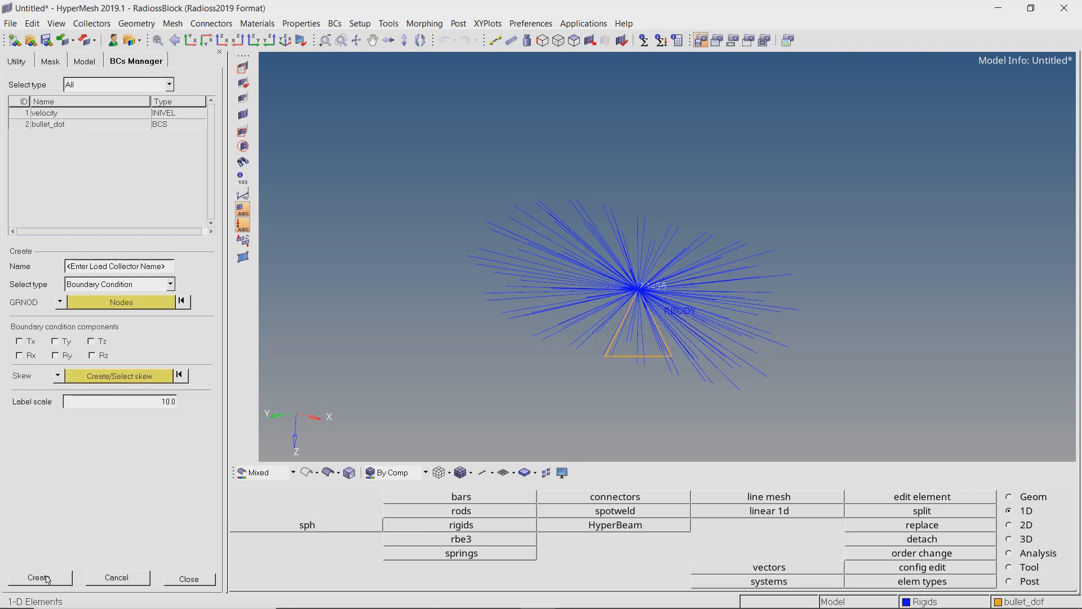
Display the wall component's geometry together with its mesh.
right_click_drag(436, 275, 538, 286, "ctrl")
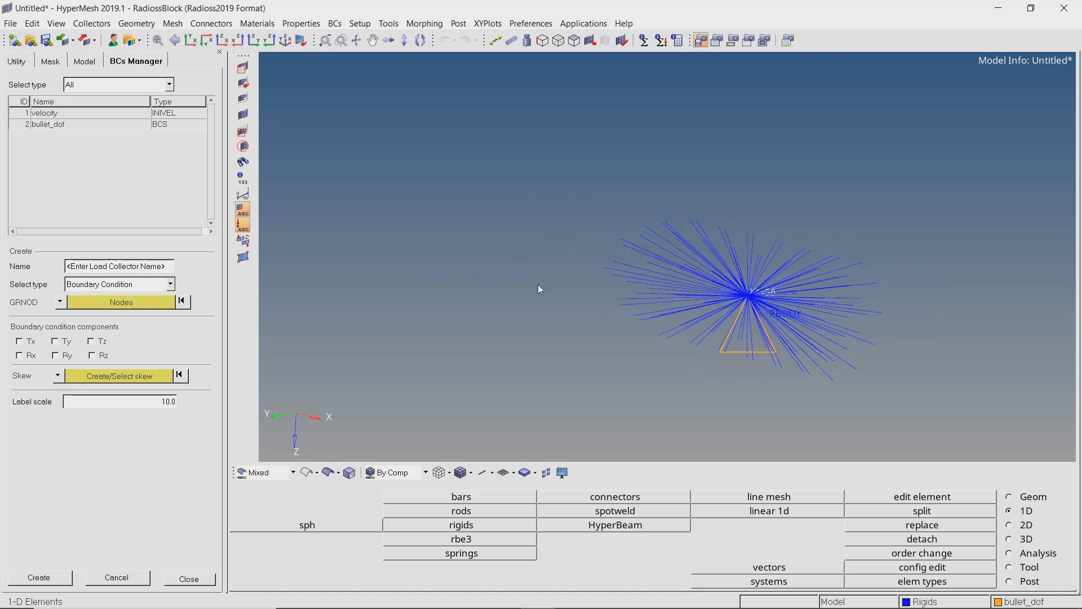
scroll(536, 285, "down", 6, "ctrl")
right_click_drag(397, 256, 467, 272, "ctrl")
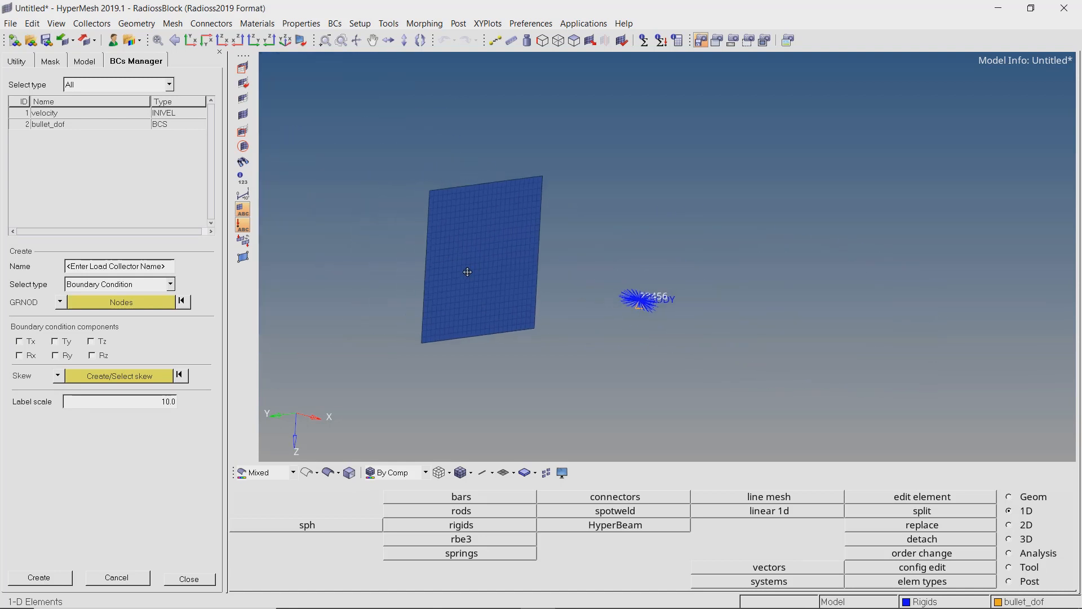
left_click(83, 64)
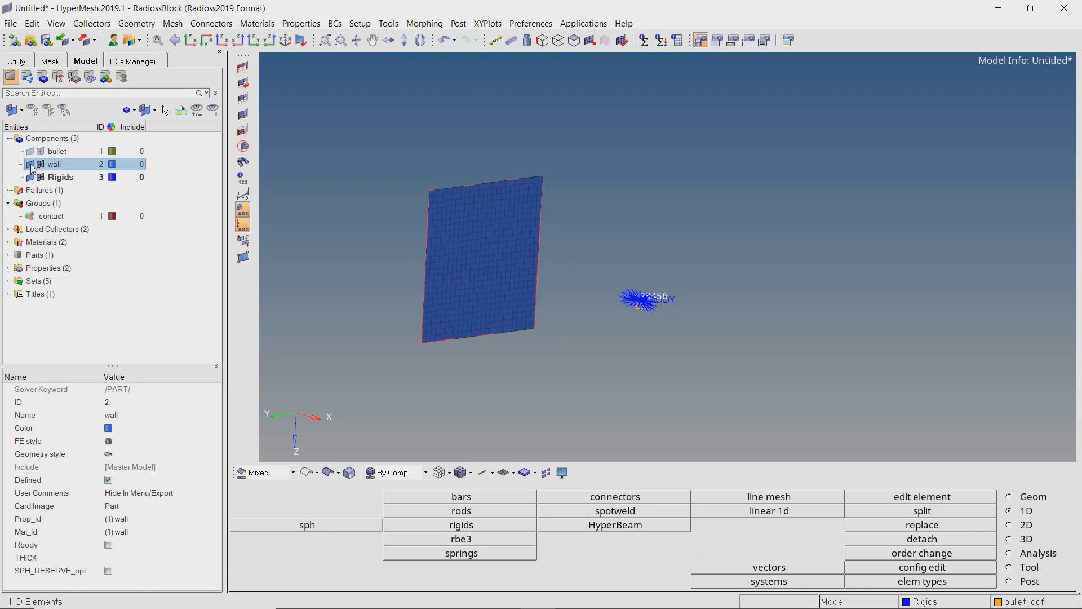
Name a new Boundary Condition load collector wall_constraint in the BCs Manager.
left_click(141, 62)
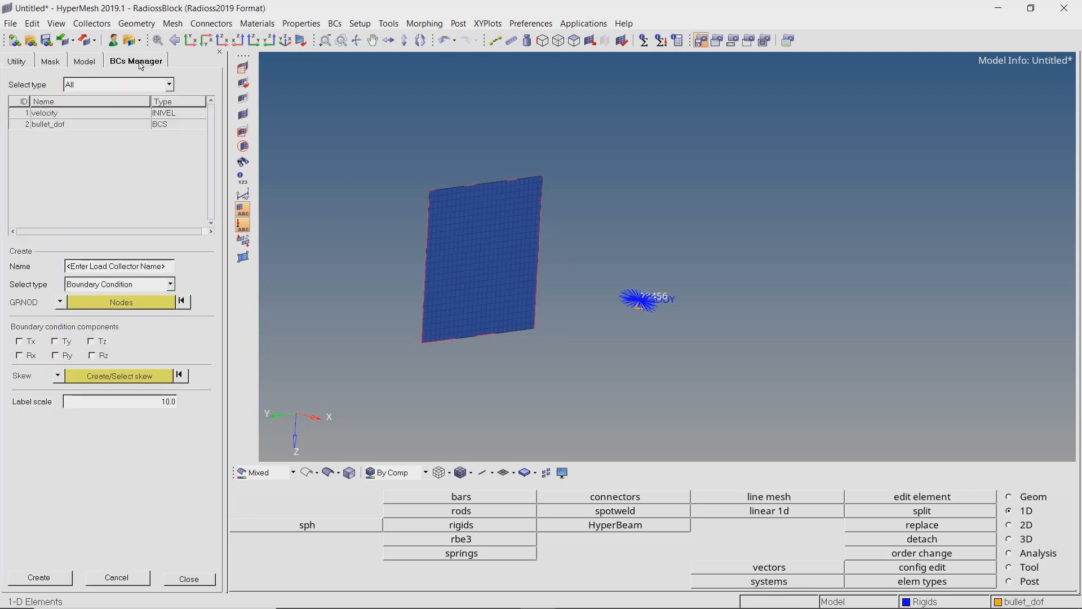
left_click(130, 269)
type("wall_constraint")
Select the wall_constraint nodes by geometry, using the lines along the wall's two vertical edges.
left_click(135, 302)
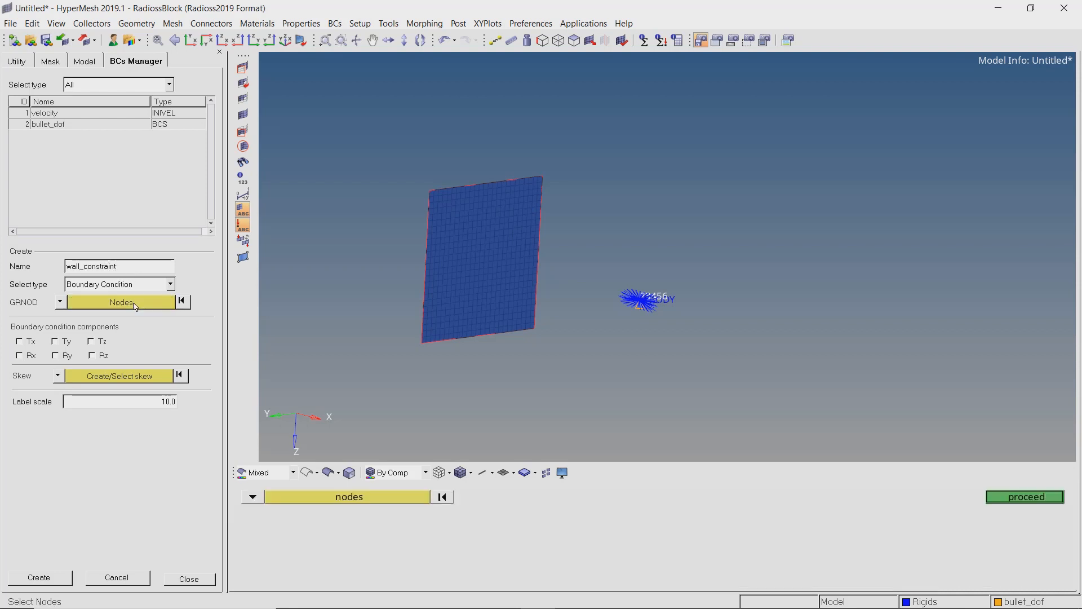
left_click(358, 497)
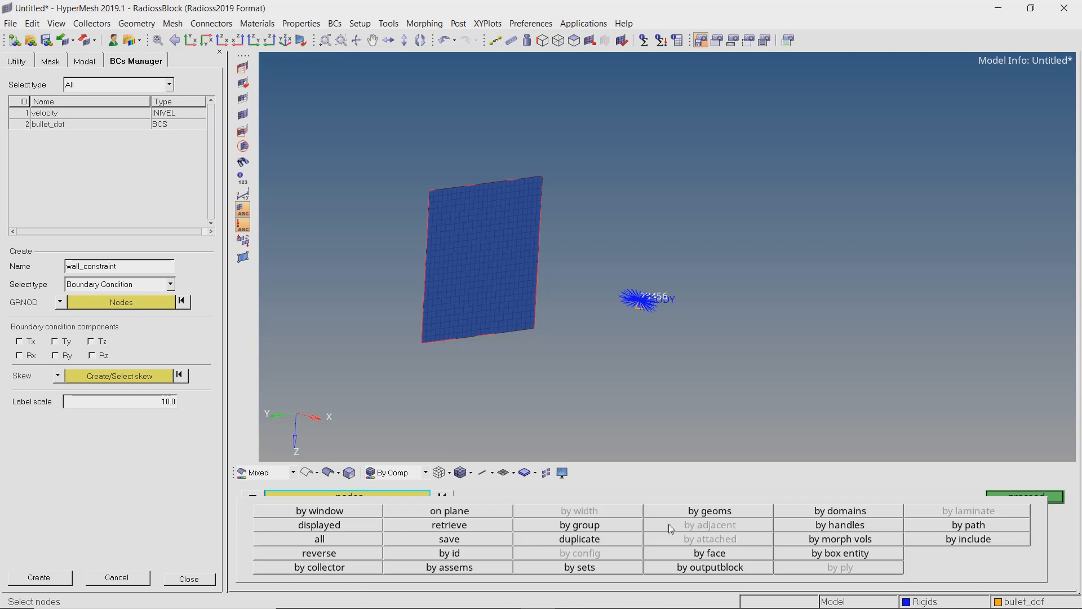
left_click(686, 513)
left_click(308, 526)
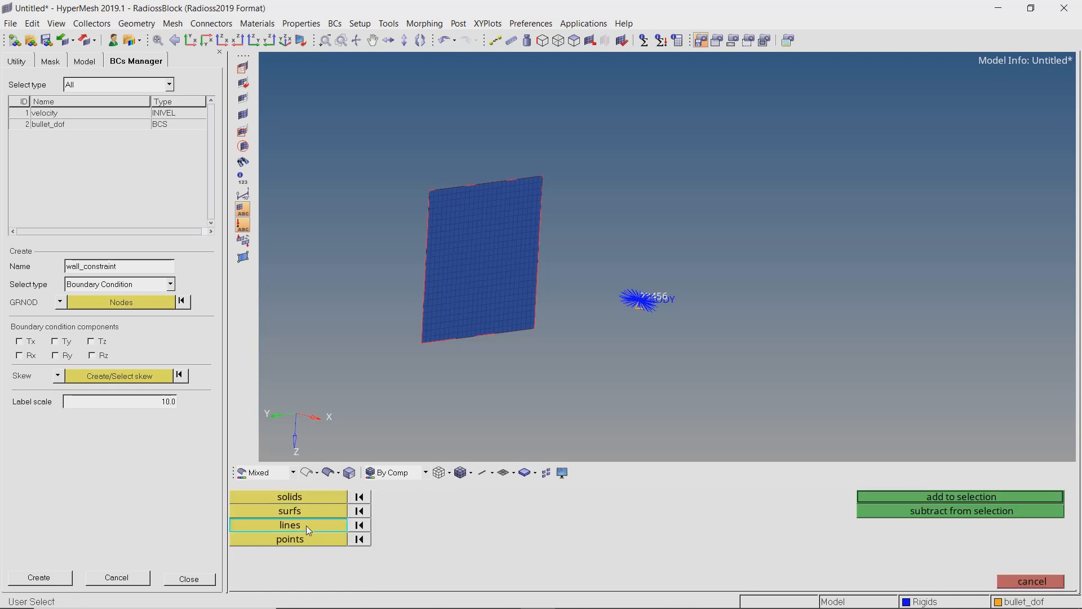
scroll(448, 307, "up", 3)
left_click(407, 248)
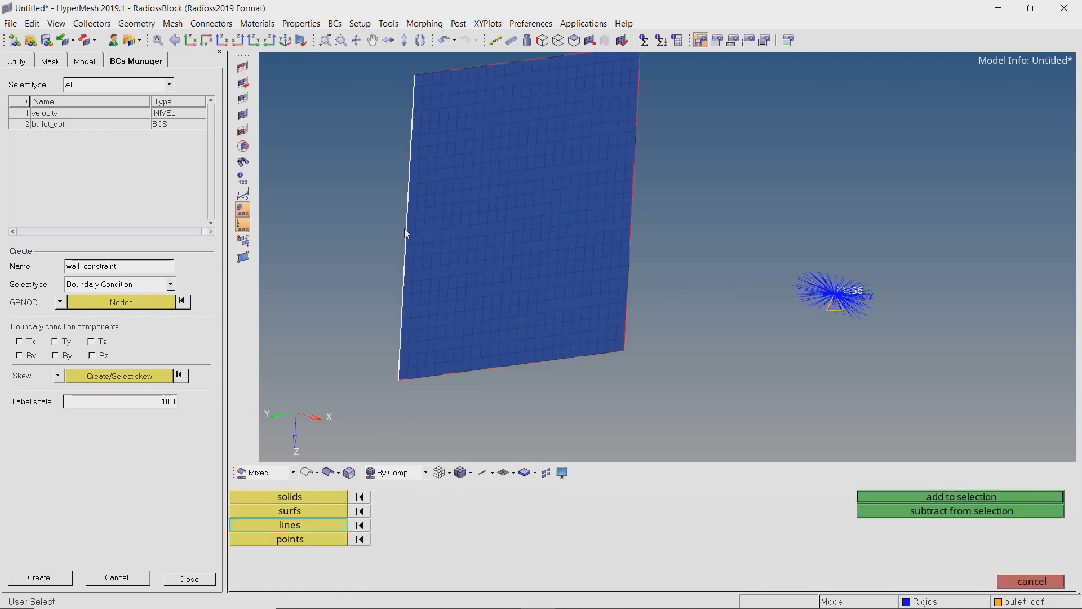
left_click(631, 213)
left_click(974, 499)
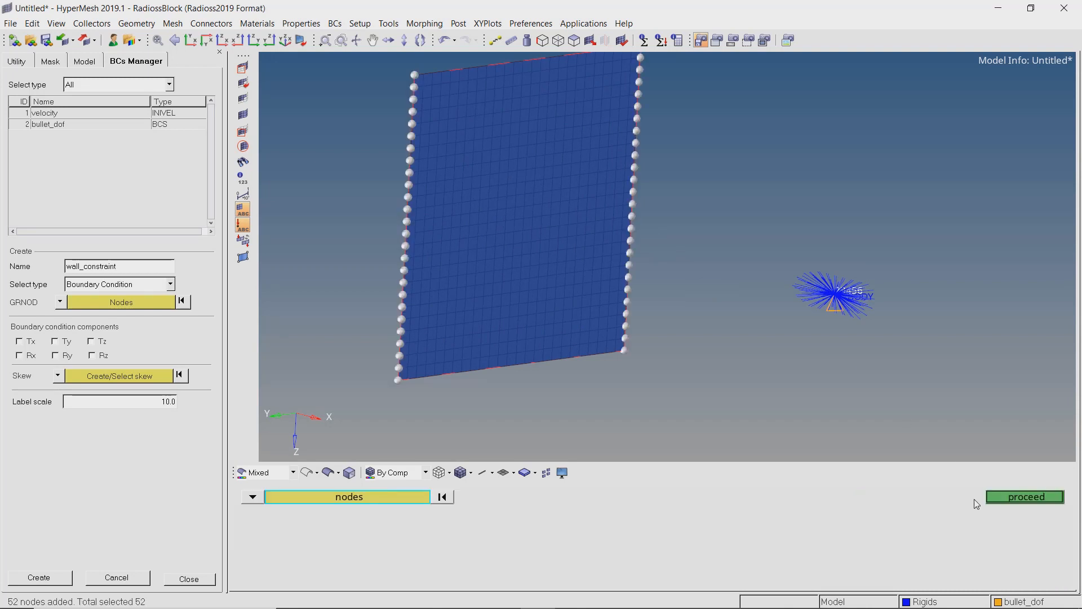
left_click(1012, 503)
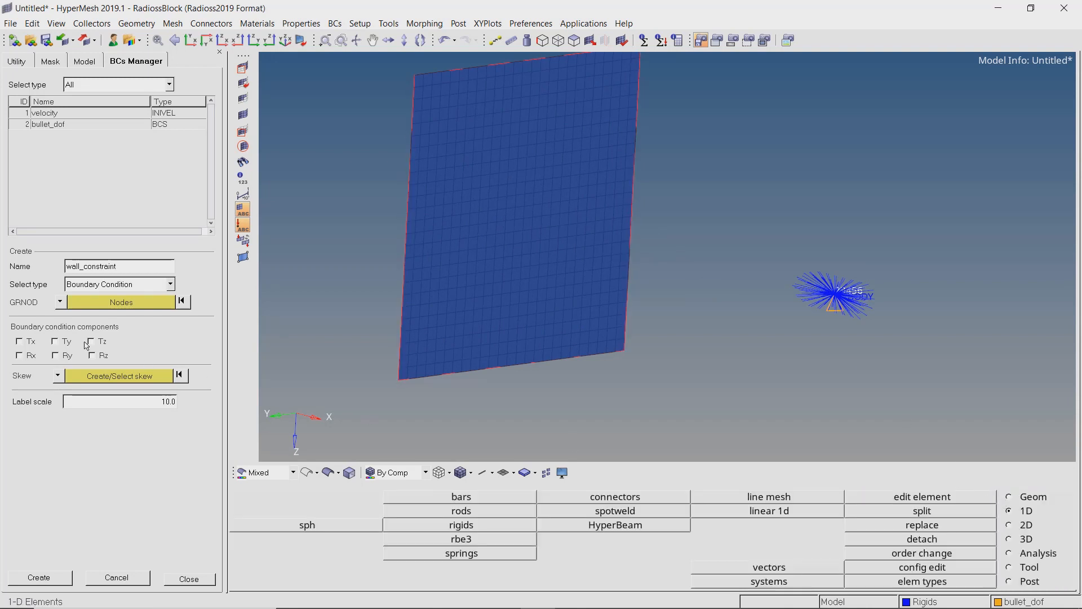
Constrain all six degrees of freedom for wall_constraint, create the boundary condition and close the BCs Manager.
left_click(20, 342)
left_click(55, 342)
left_click(92, 342)
left_click(21, 356)
left_click(55, 355)
left_click(91, 355)
left_click(39, 577)
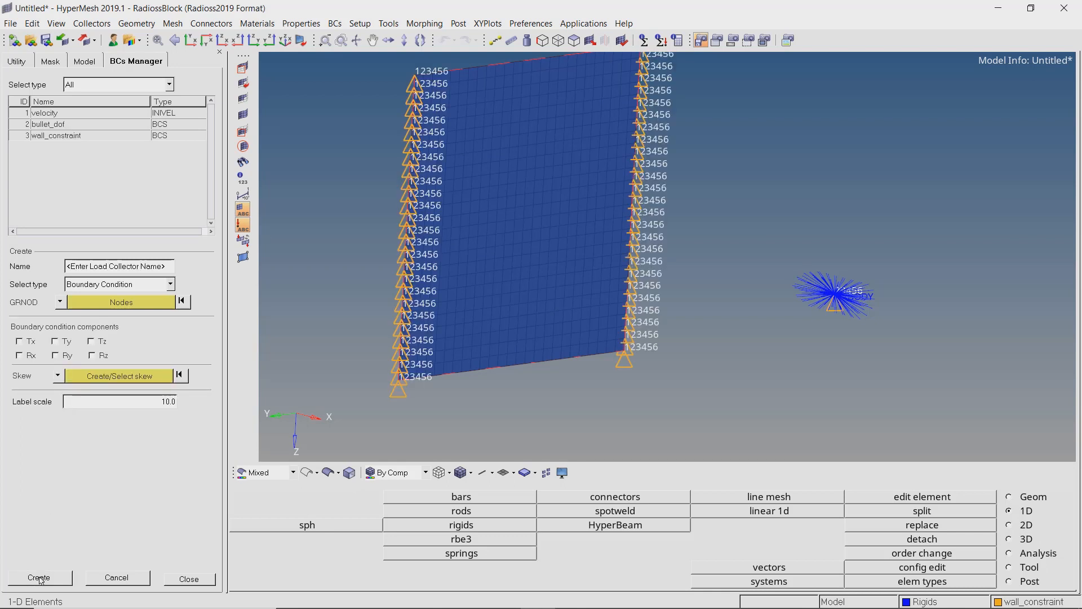
left_click(189, 582)
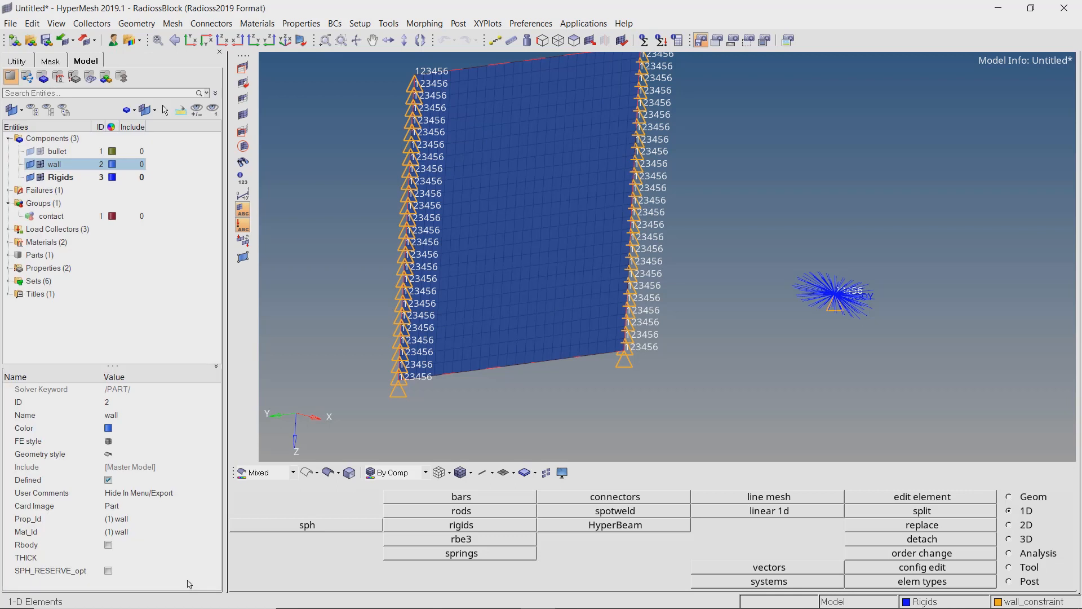
Hide the bullet_dof and wall_constraint load collectors and show the bullet component's elements.
left_click(9, 230)
left_click(41, 255)
left_click(41, 268)
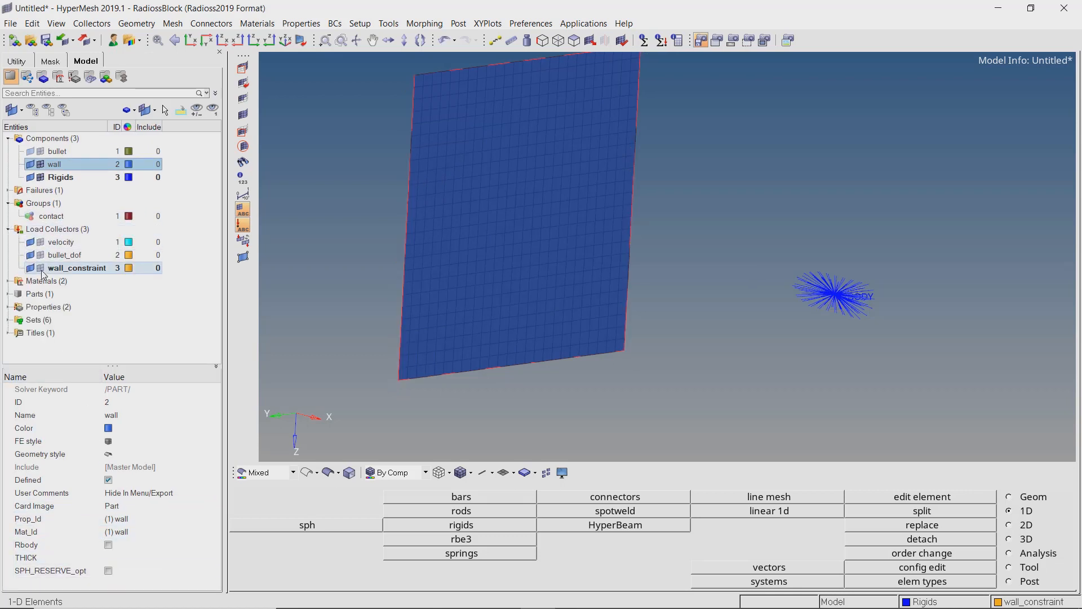
left_click(8, 229)
left_click(40, 151)
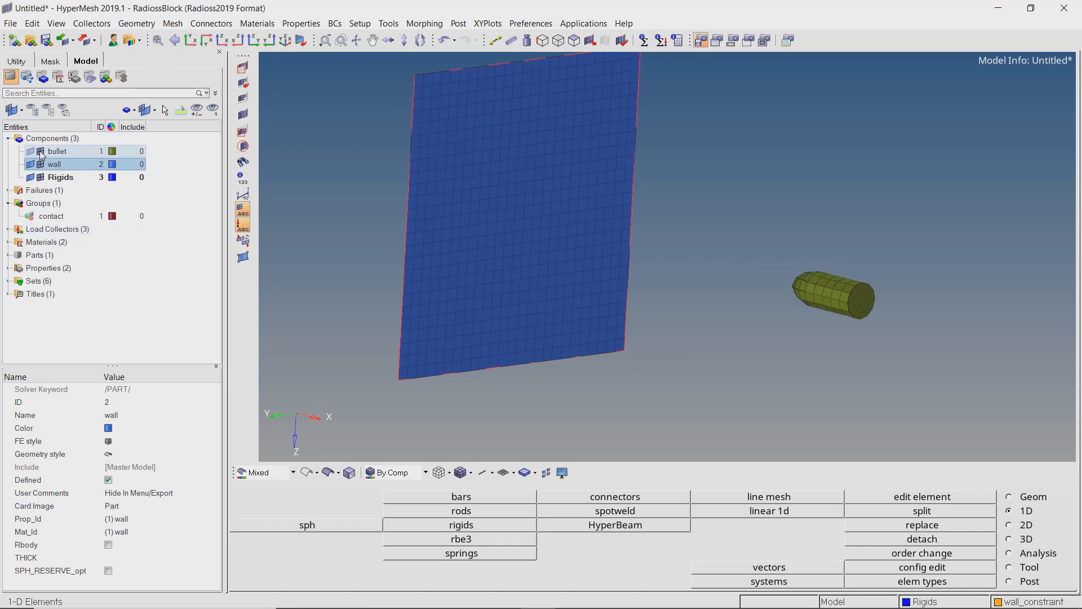
right_click_drag(549, 215, 569, 235, "ctrl")
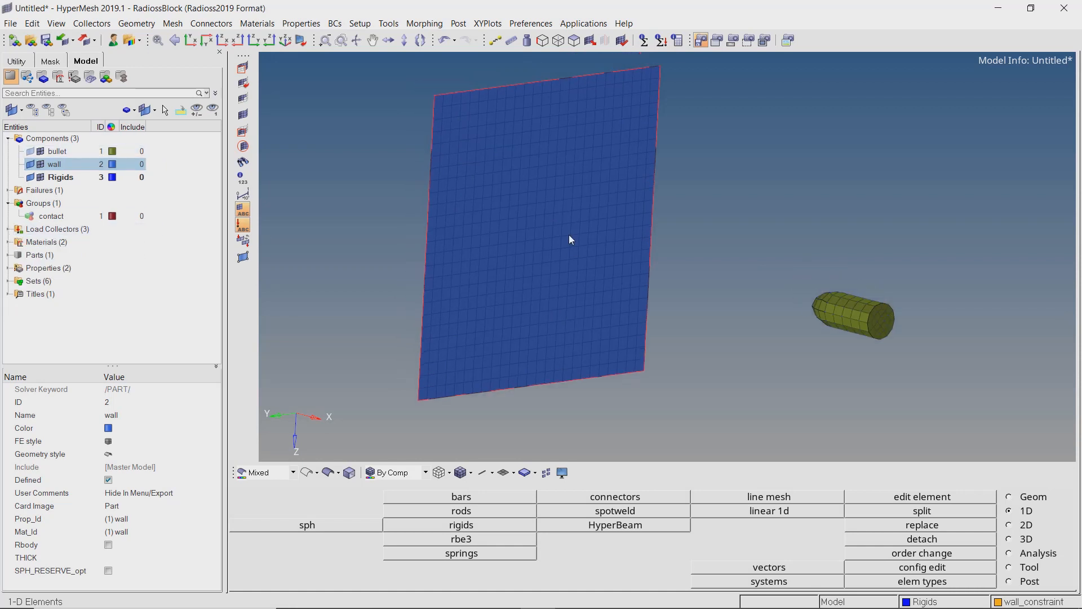
Create an output block named components.
right_click(191, 236)
mouse_move(215, 239)
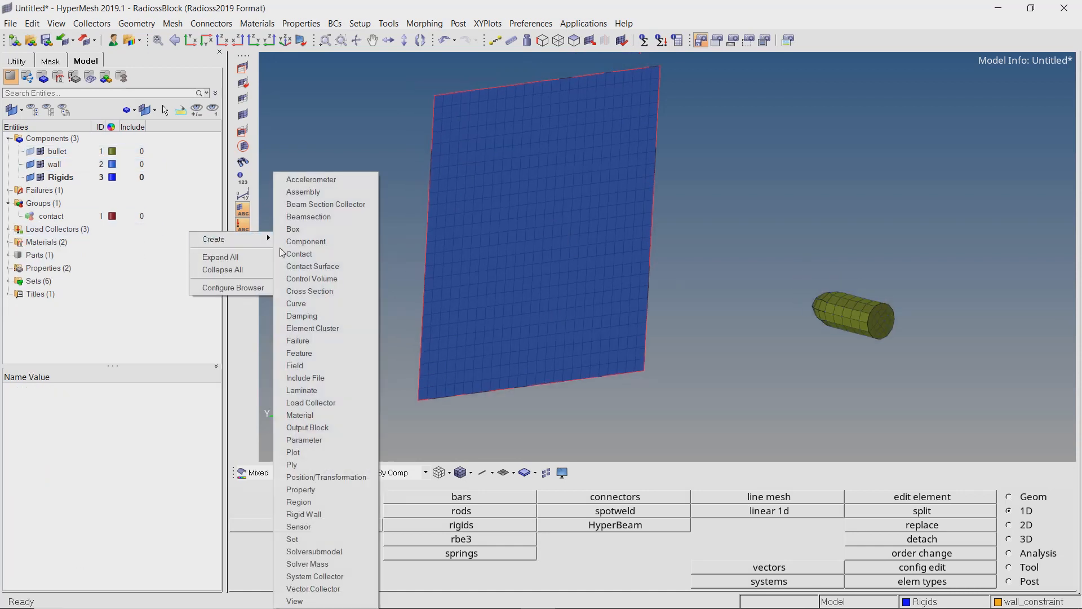
left_click(330, 428)
type("compo")
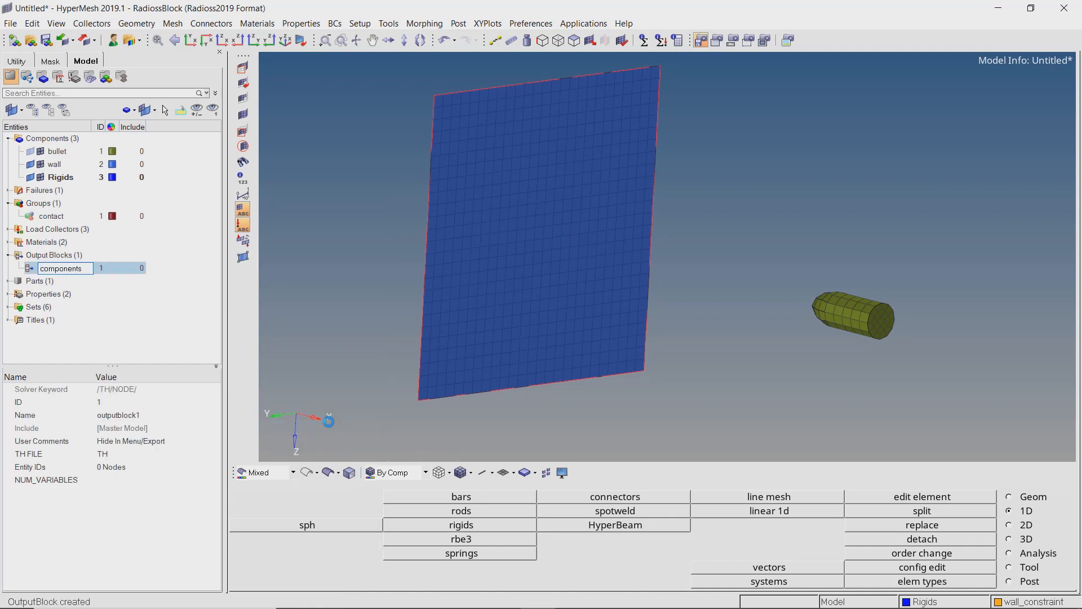
type("nents")
key("Return")
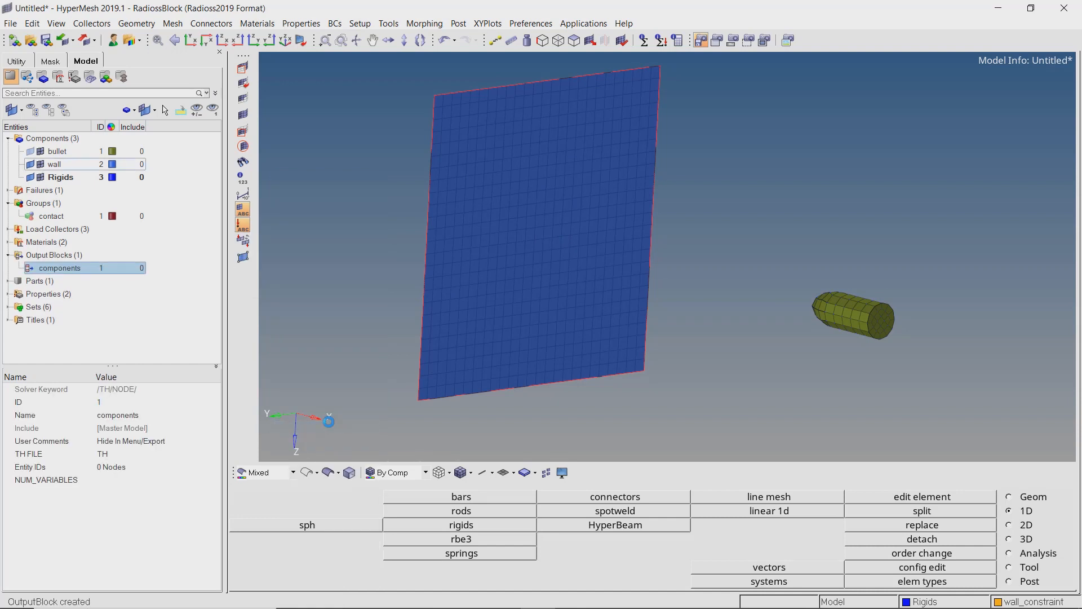
Assign the bullet and wall components as the components output block's entities and set NUM_VARIABLES to 1.
left_click(150, 467)
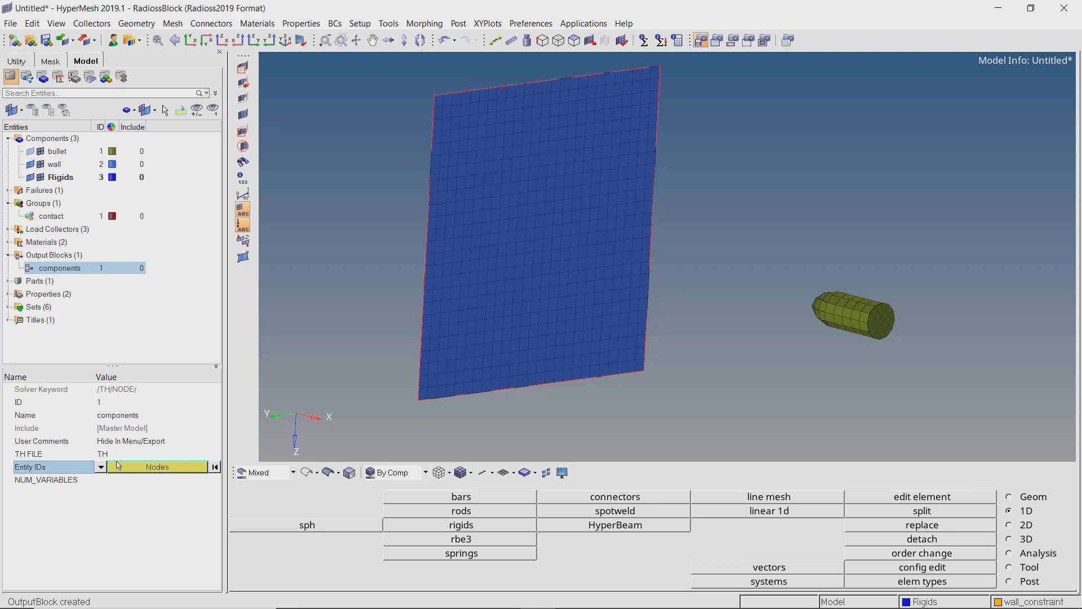
left_click(102, 469)
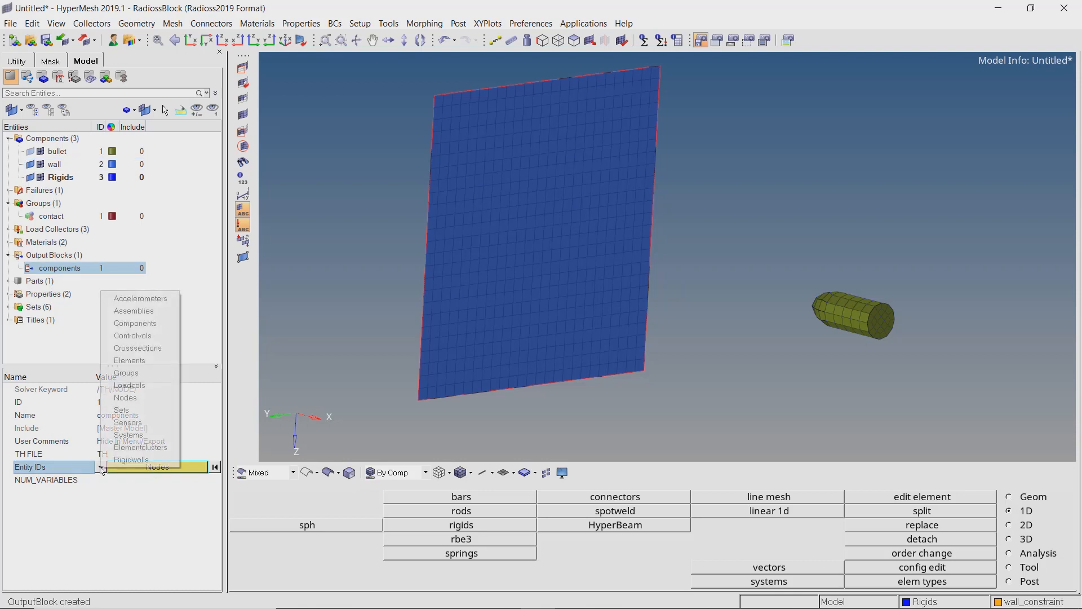
left_click(135, 323)
left_click(140, 470)
left_click(12, 450)
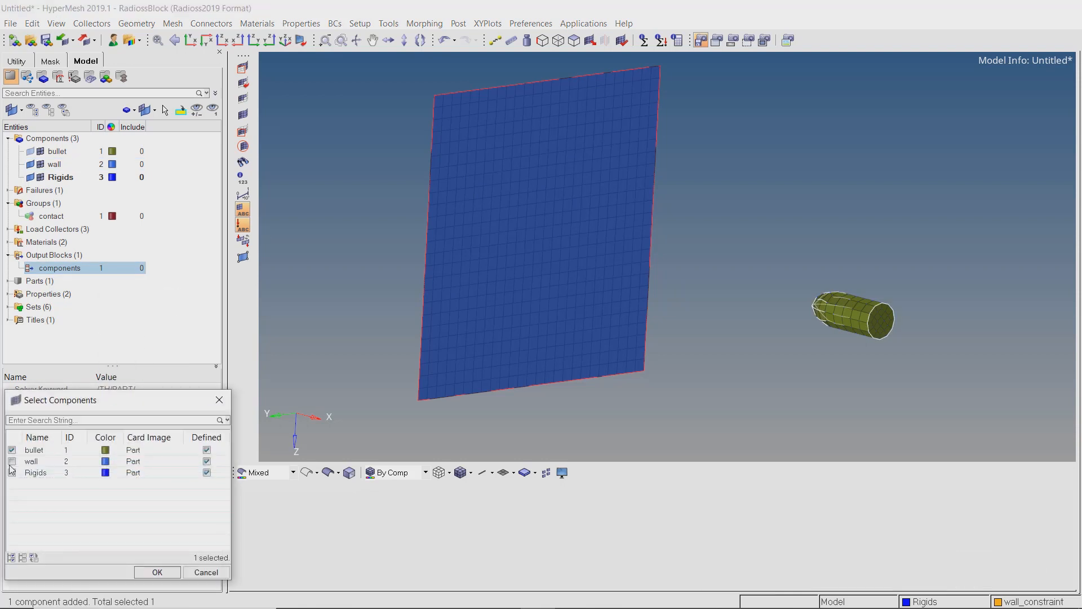
left_click(11, 461)
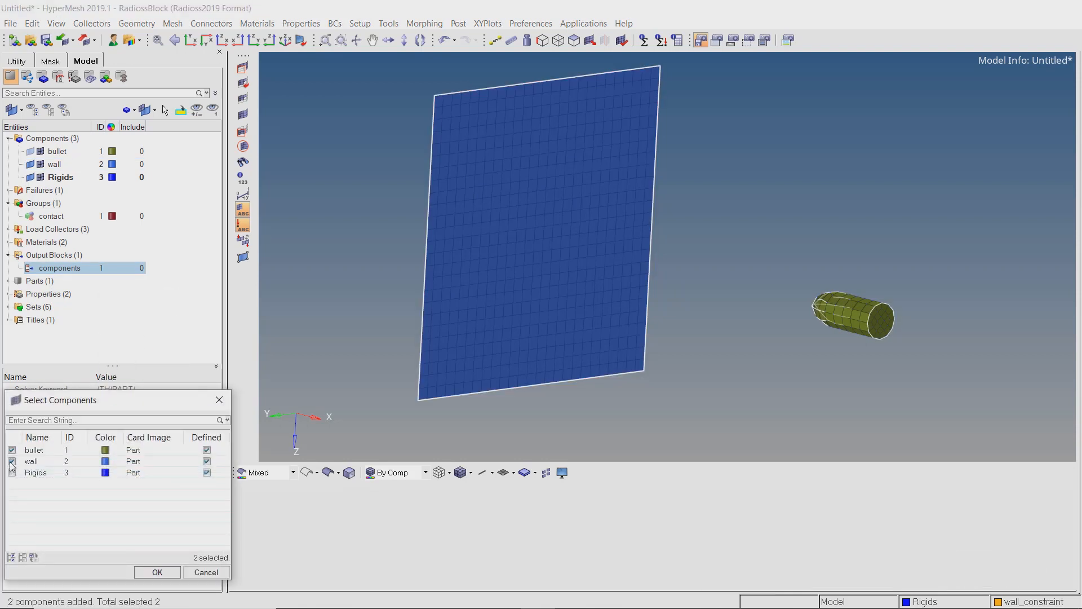
left_click(157, 572)
left_click(131, 482)
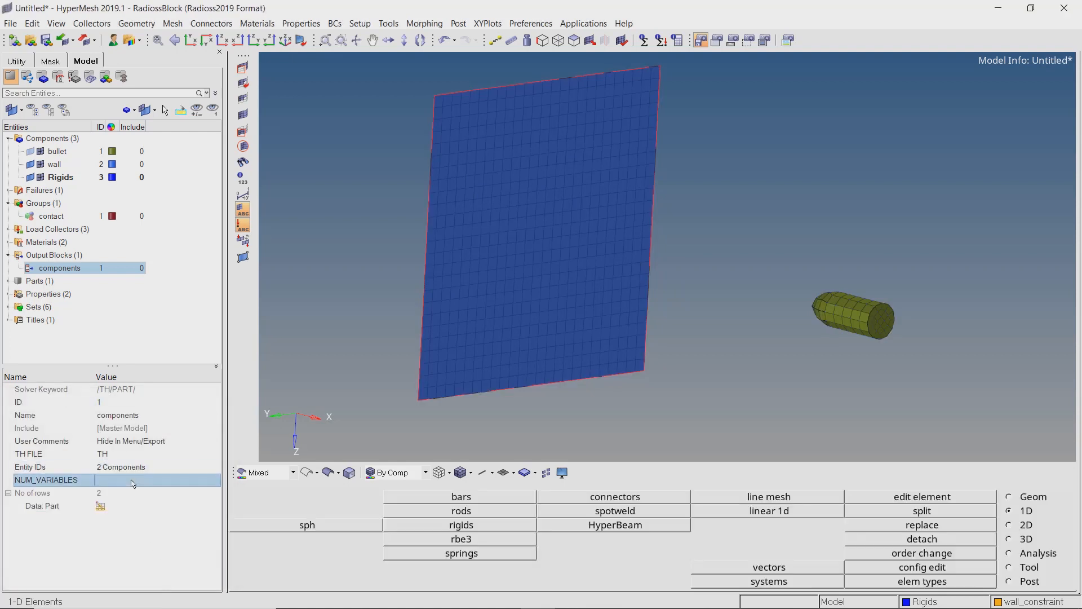
left_click(133, 491)
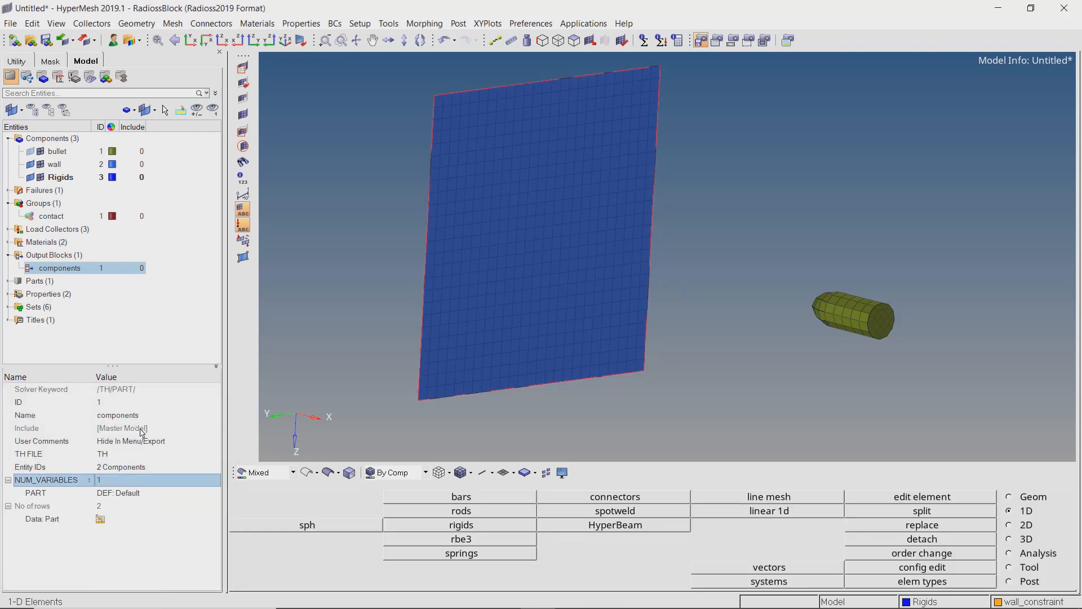
Create a second output block named contact.
right_click(159, 320)
mouse_move(191, 327)
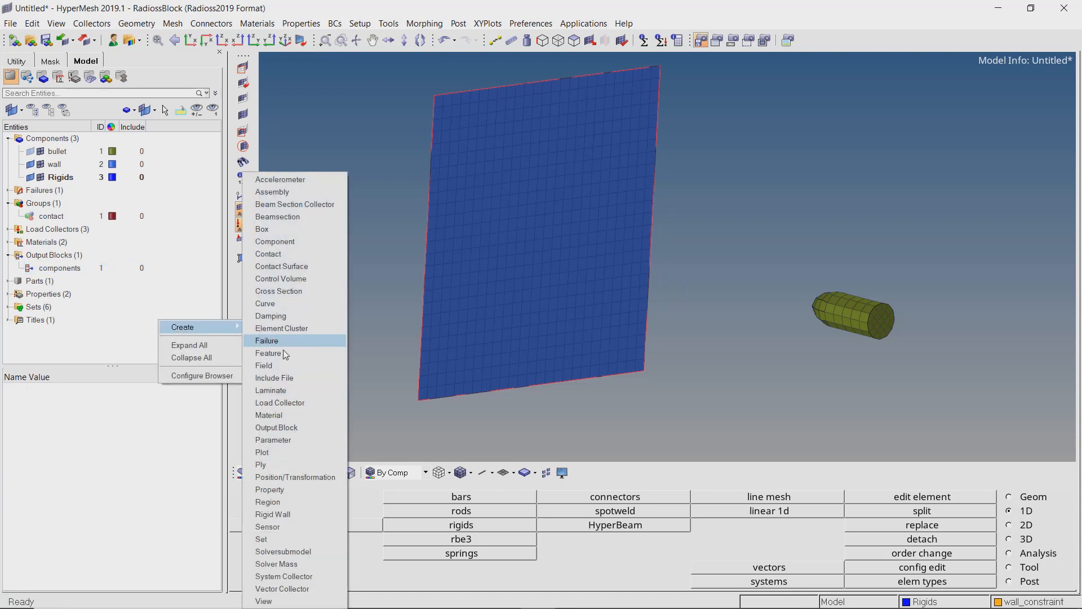
left_click(293, 427)
type("contact")
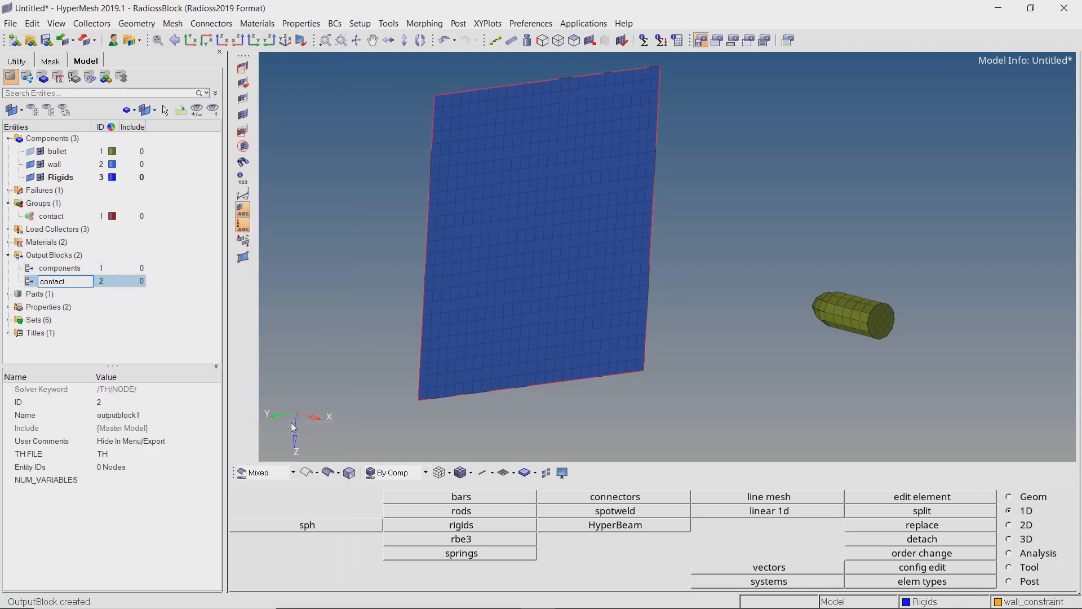
key("Return")
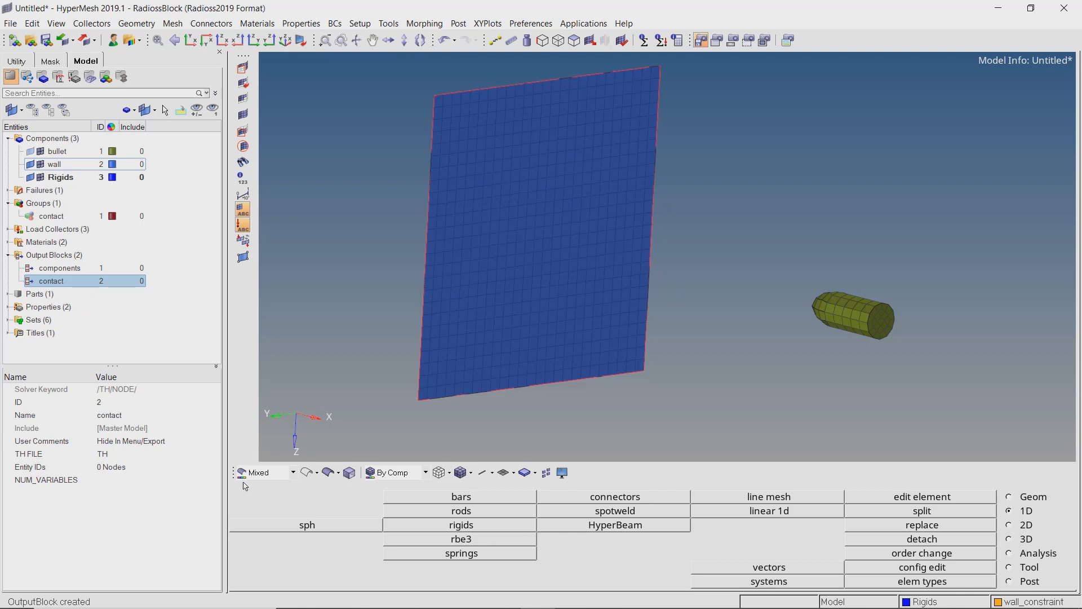
Set the contact output block's entity type to Groups, assign the TYPE7 contact group and set NUM_VARIABLES to 1.
left_click(135, 468)
left_click(102, 467)
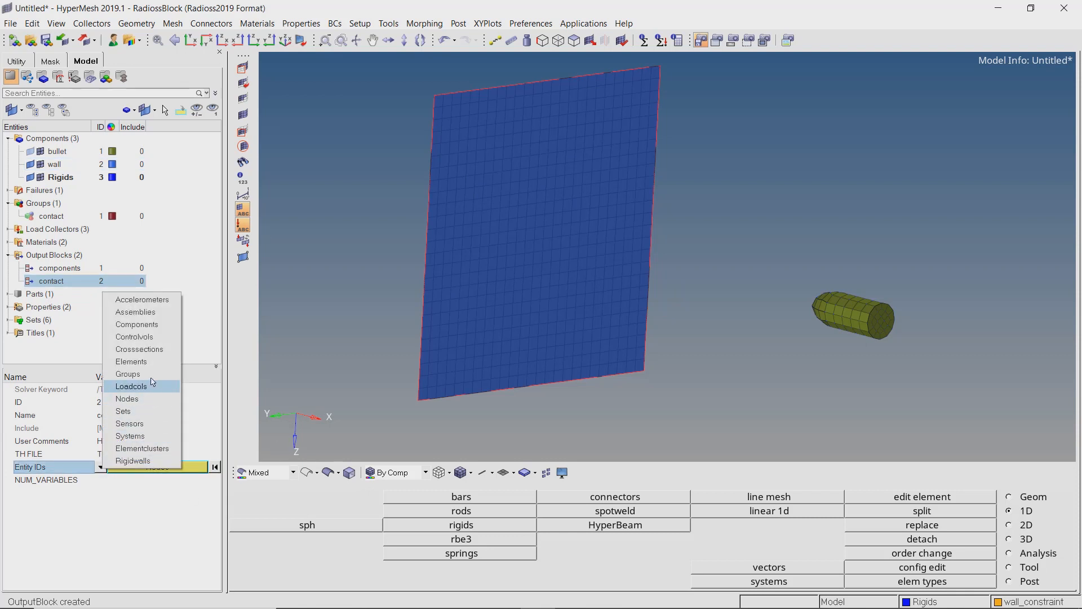
left_click(129, 373)
left_click(130, 482)
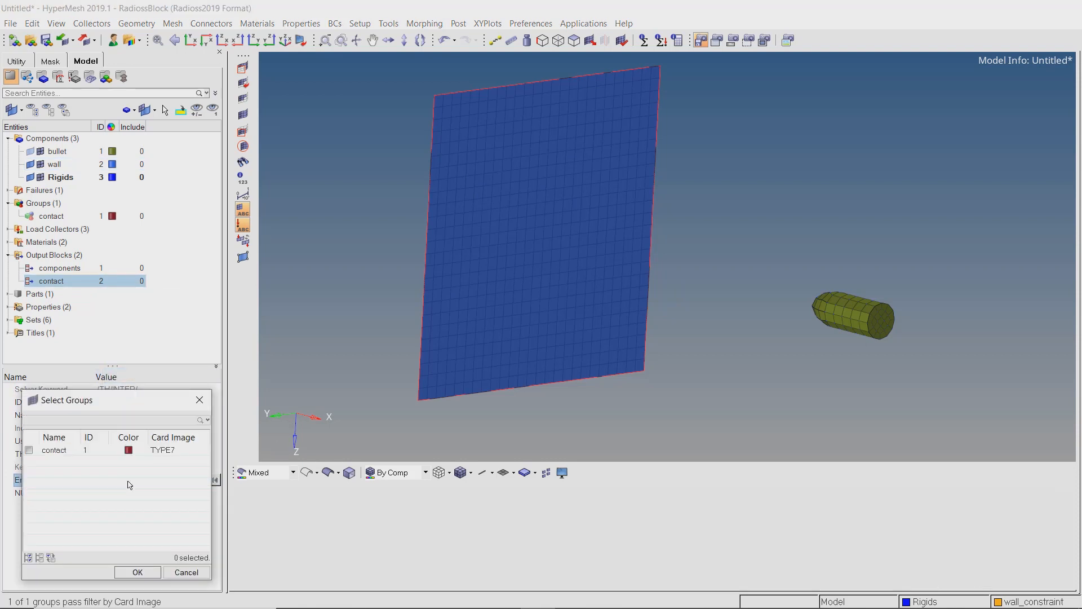
left_click(30, 450)
left_click(136, 573)
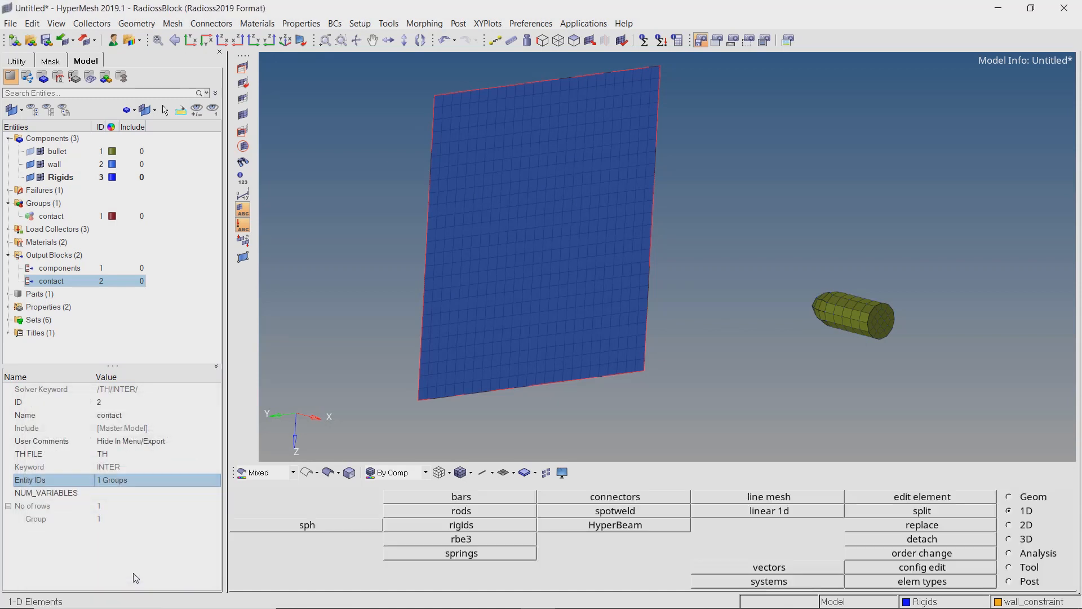
left_click(127, 494)
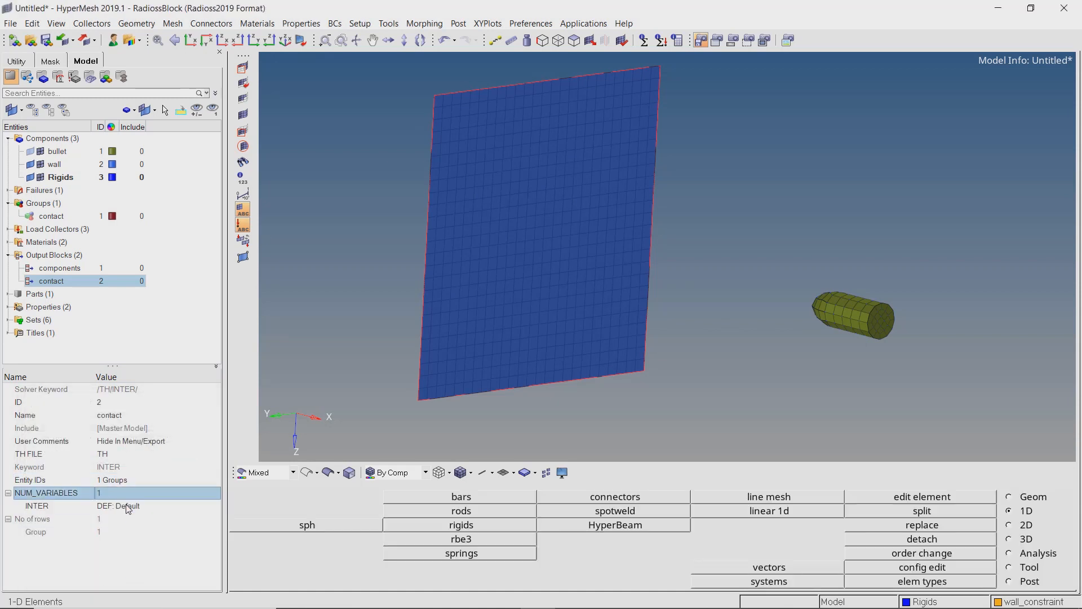
left_click(175, 343)
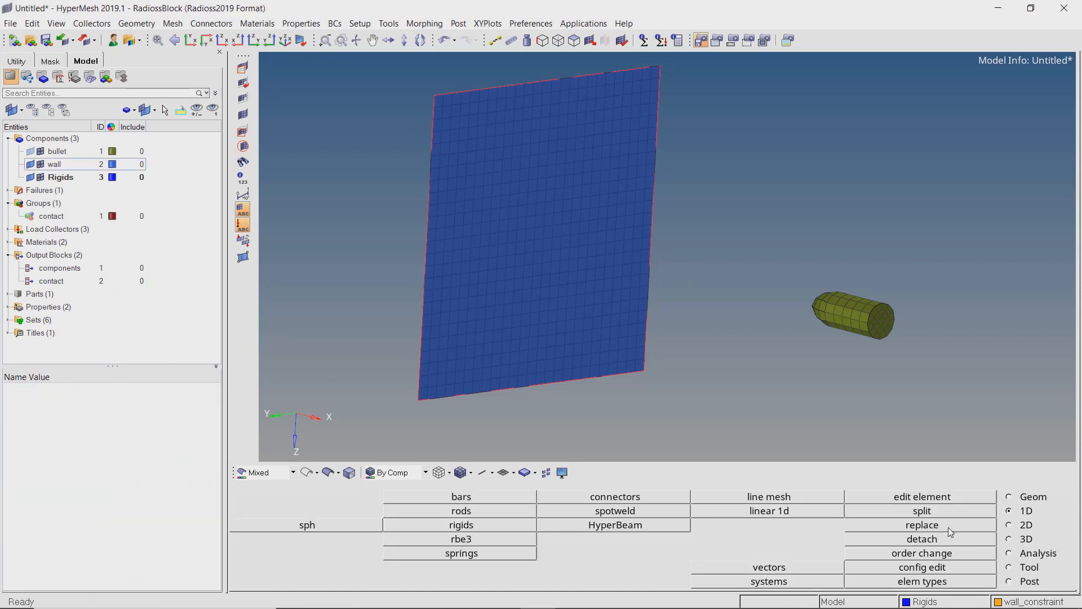
Add the ENG_RUN control card and enter its Tstop run time.
left_click(1026, 555)
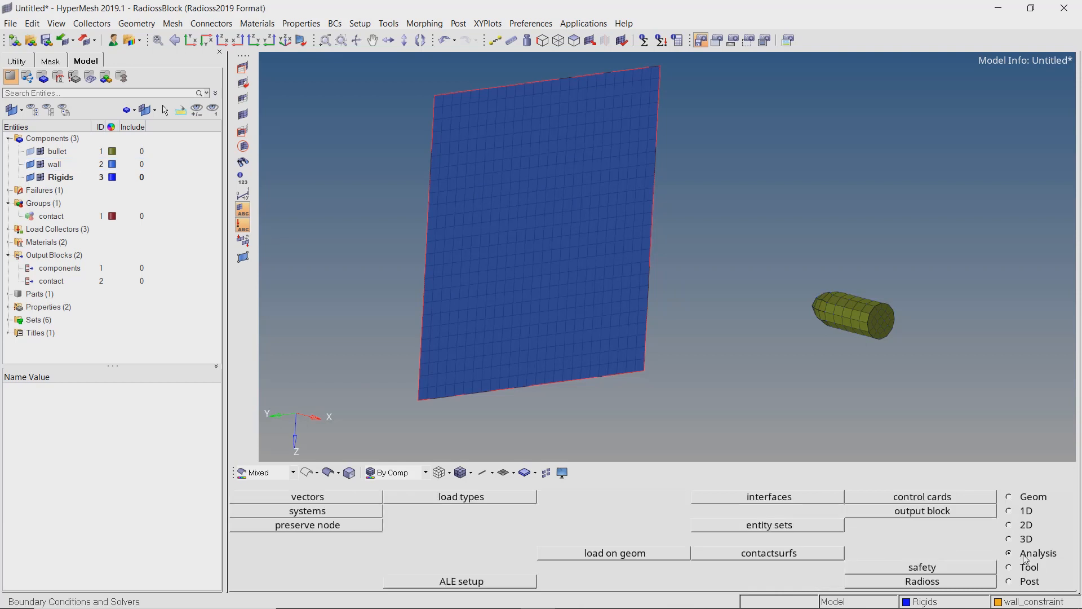
left_click(929, 497)
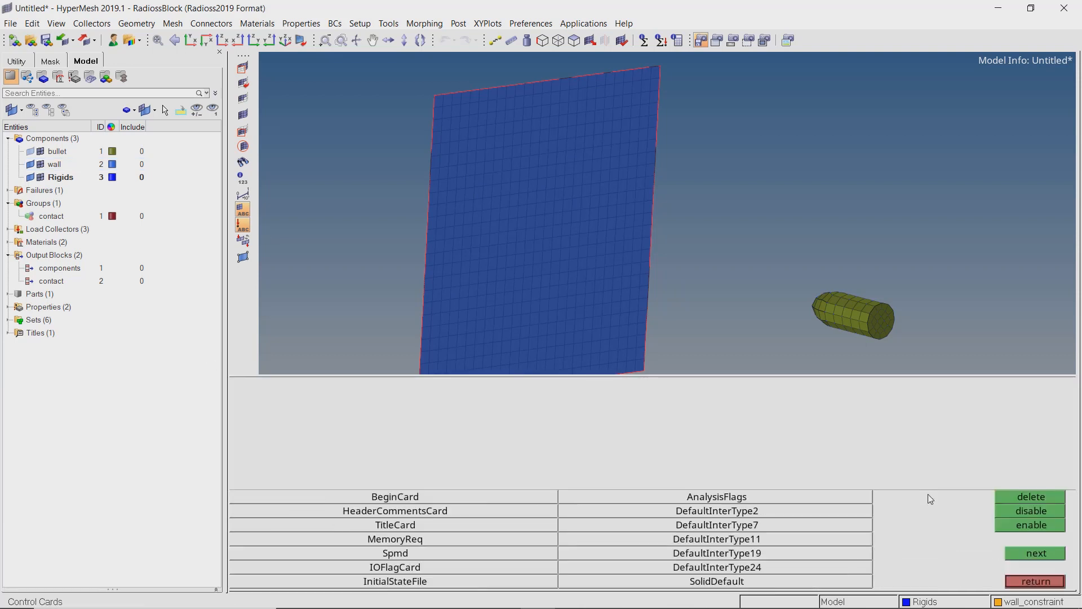
left_click(1036, 553)
left_click(1036, 554)
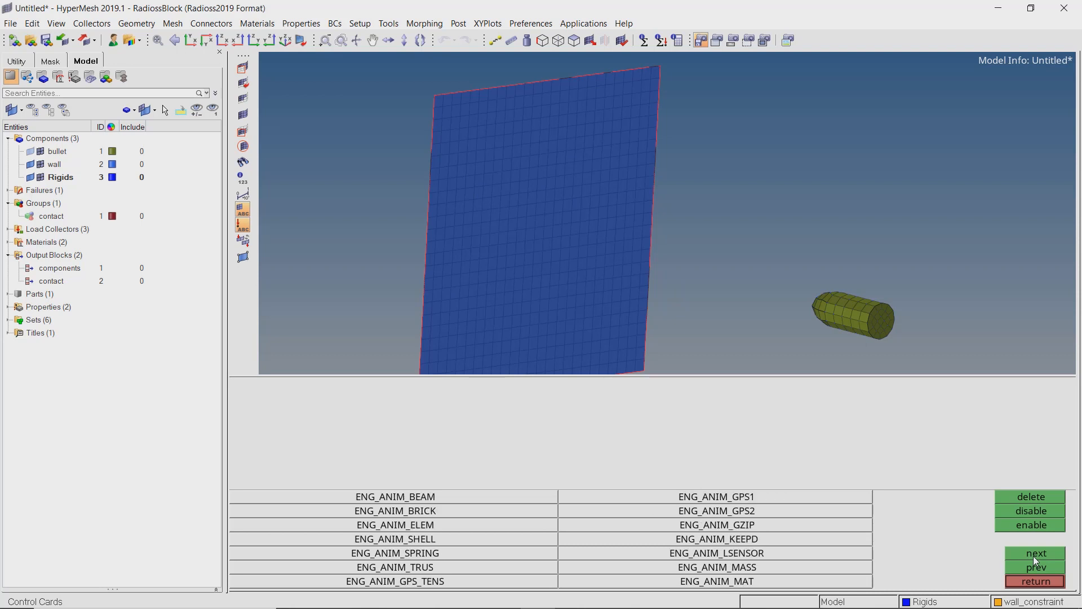
left_click(1036, 554)
left_click(1035, 553)
left_click(1035, 554)
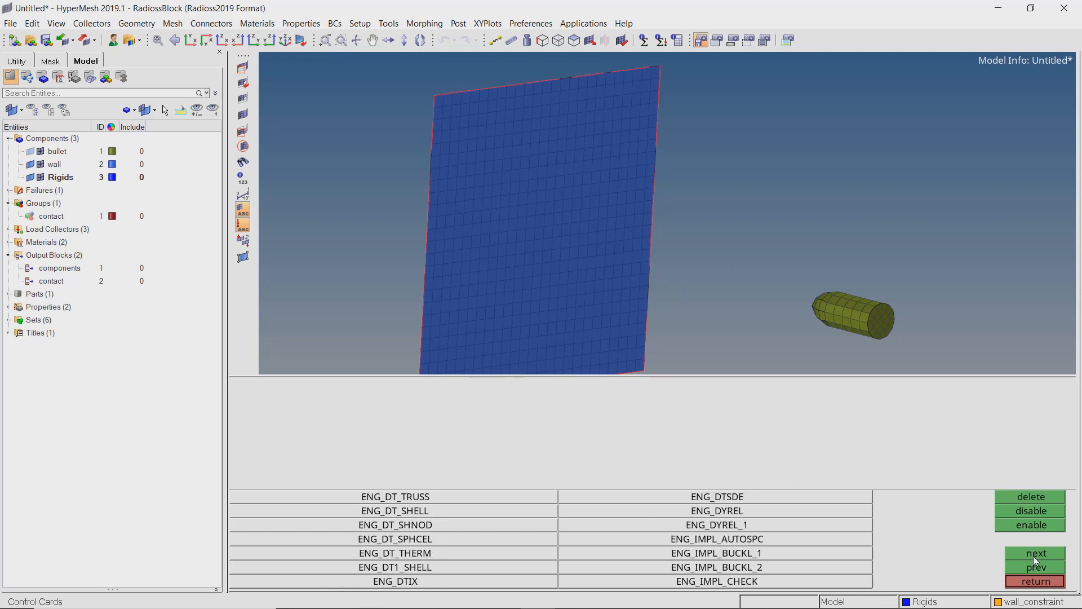
left_click(1035, 554)
left_click(1035, 555)
left_click(1035, 554)
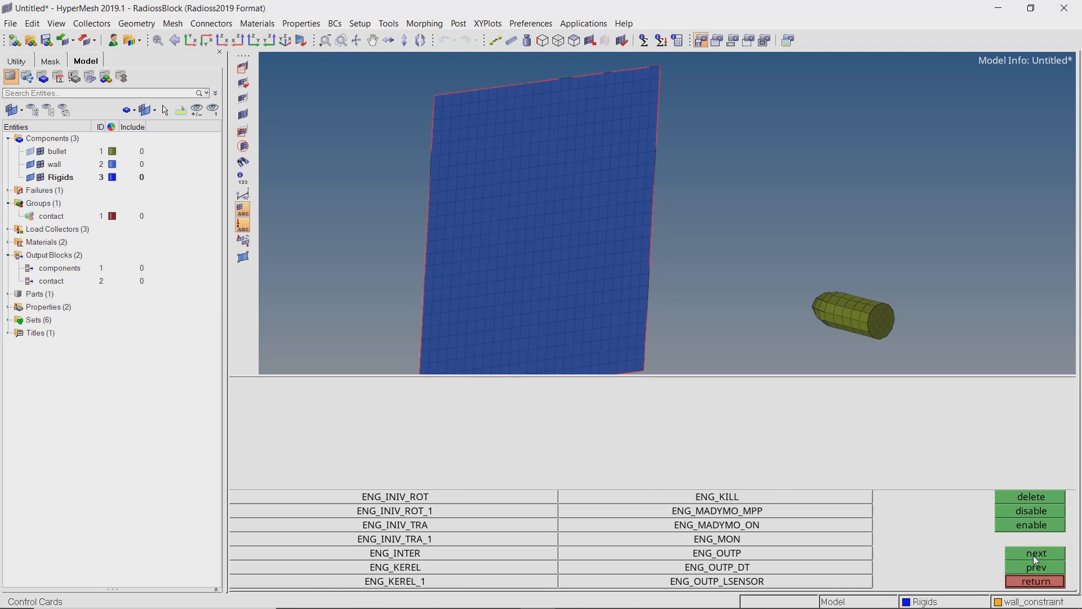
left_click(1035, 554)
left_click(737, 524)
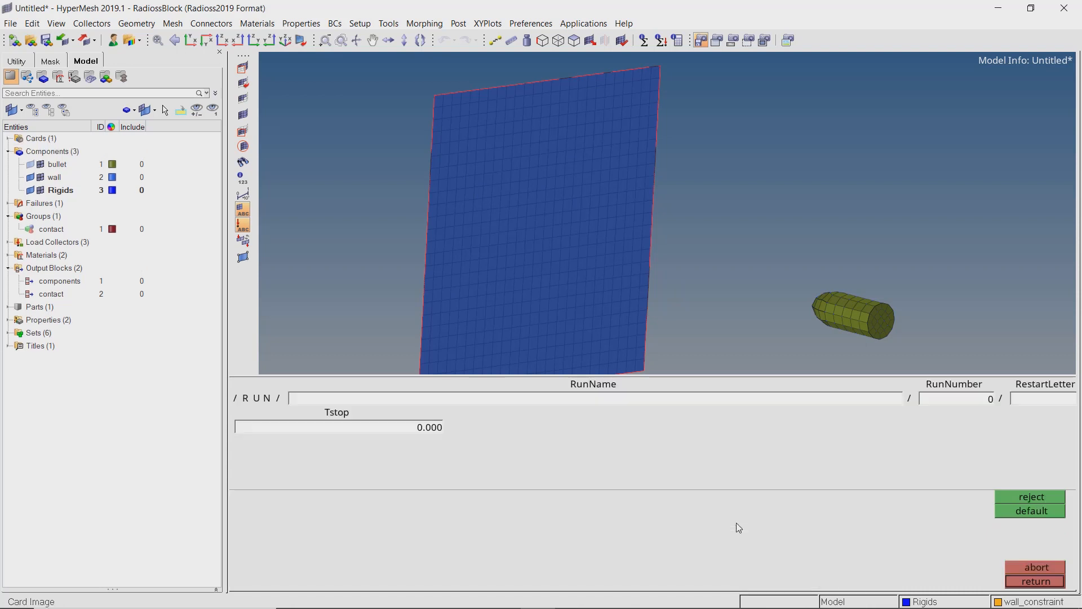
left_click(426, 427)
left_click(1037, 582)
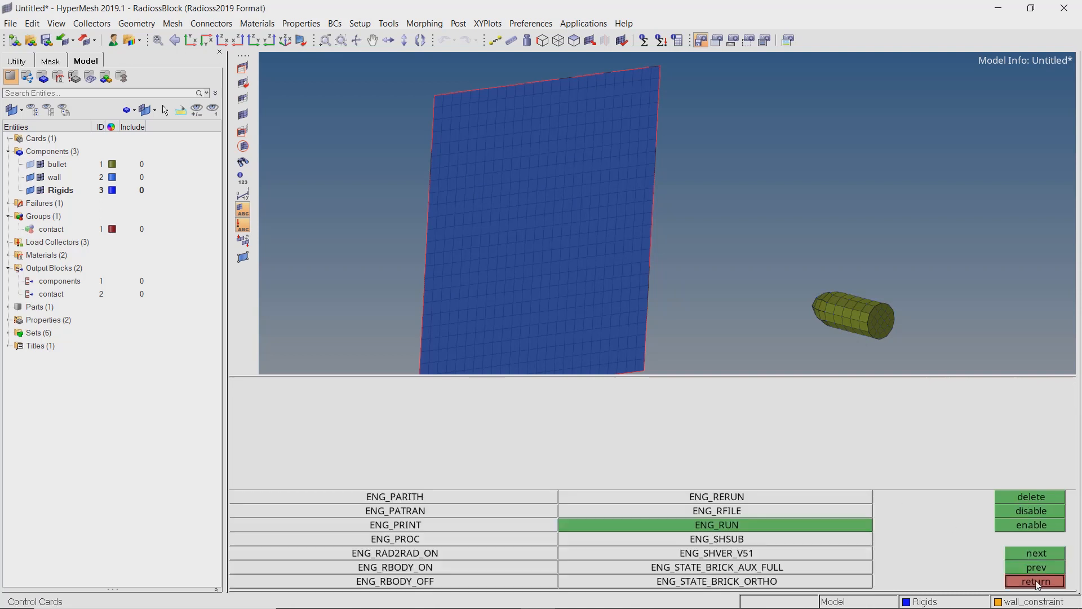
Add the ENG_TFILE control card with a Time_frequency of 5e-5.
left_click(1033, 553)
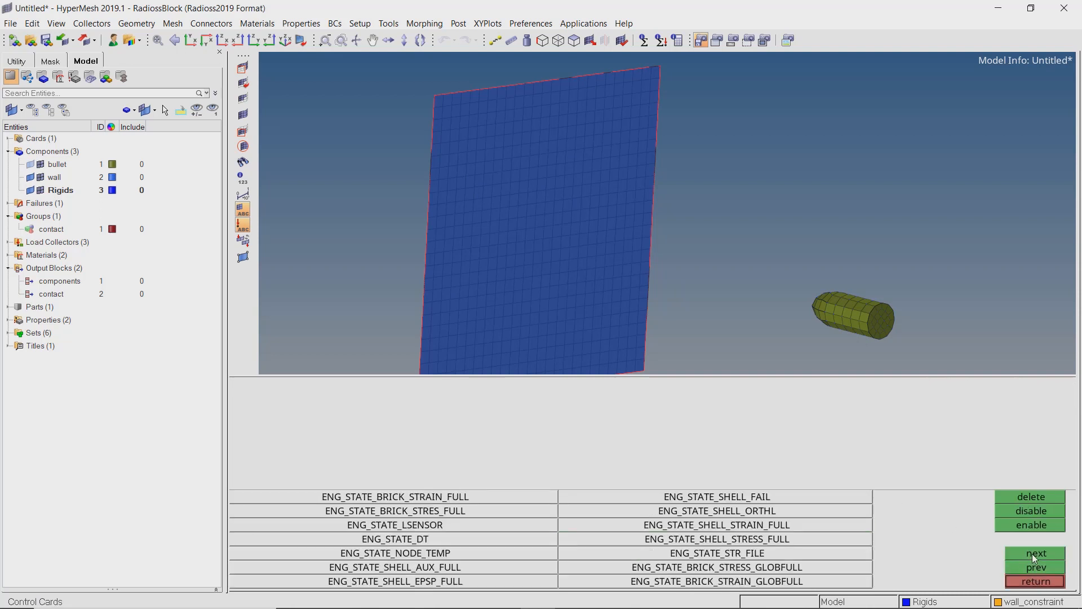
left_click(1032, 554)
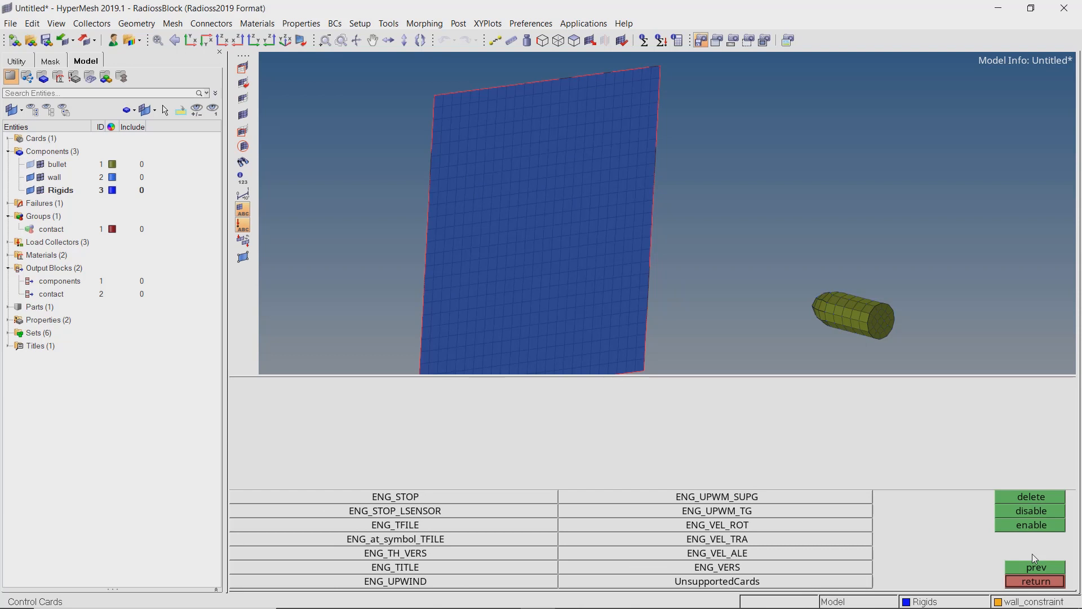
left_click(442, 523)
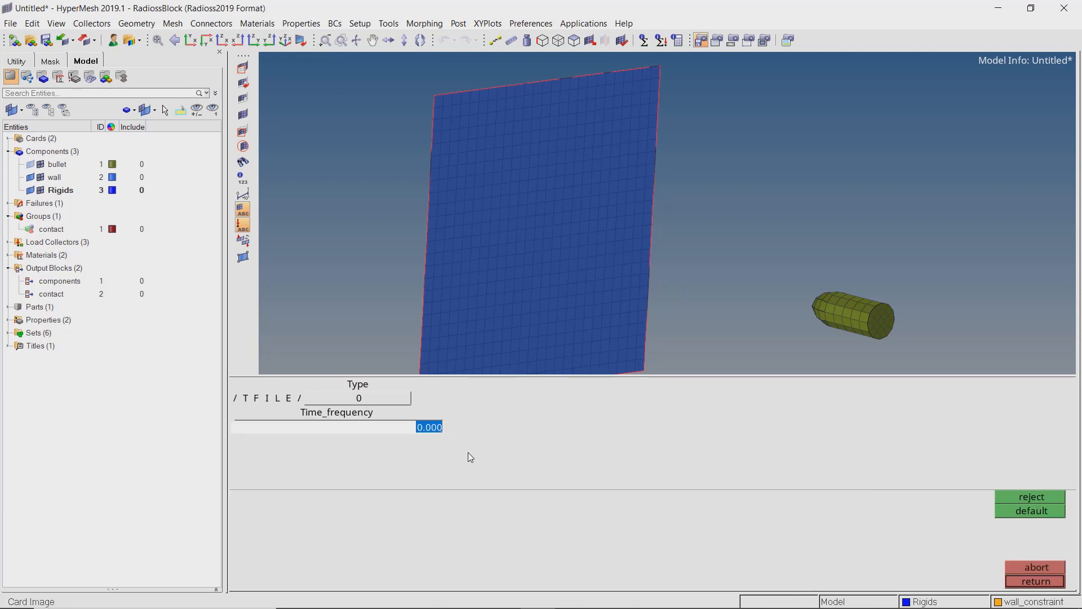
type("5e-5")
key("Return")
Add the ENG_ANIM_ELEM control card with the EPSP, ENERGY and VONM element outputs enabled.
left_click(1032, 567)
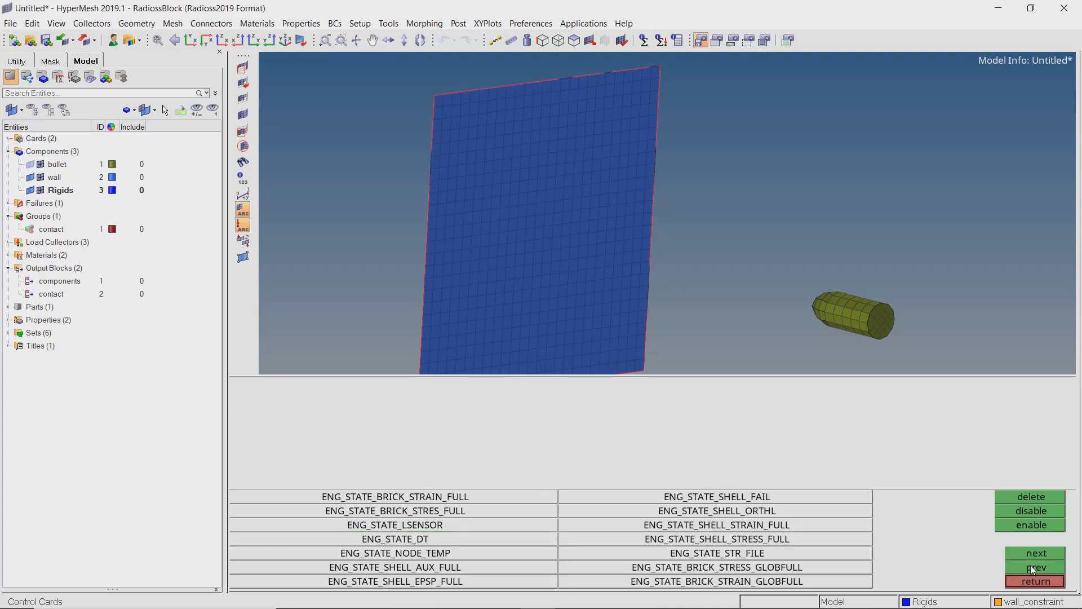
left_click(1032, 567)
left_click(1032, 567)
left_click(1032, 567)
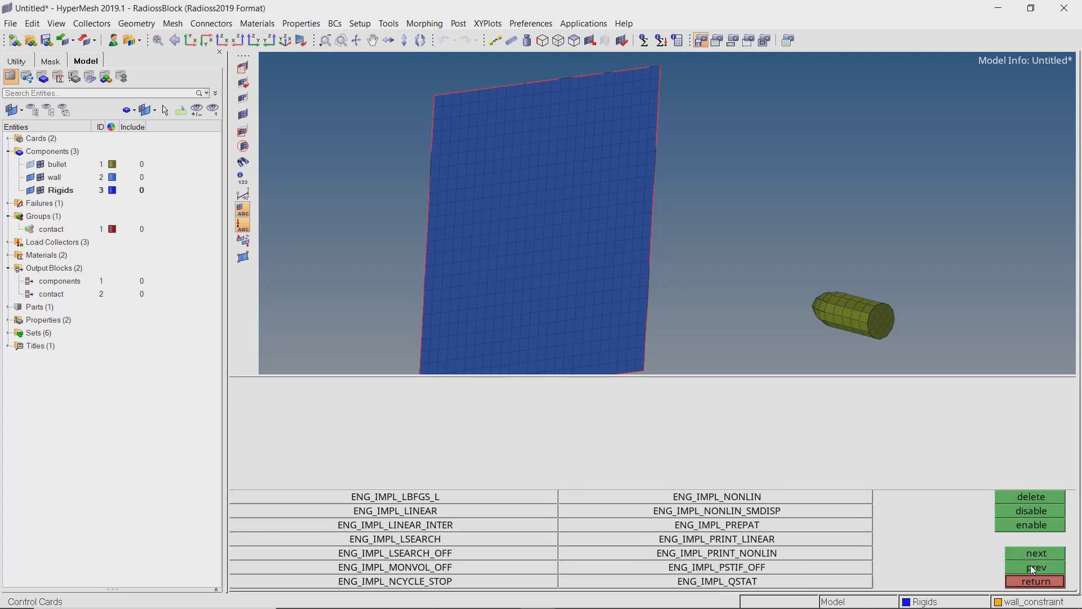
left_click(1032, 567)
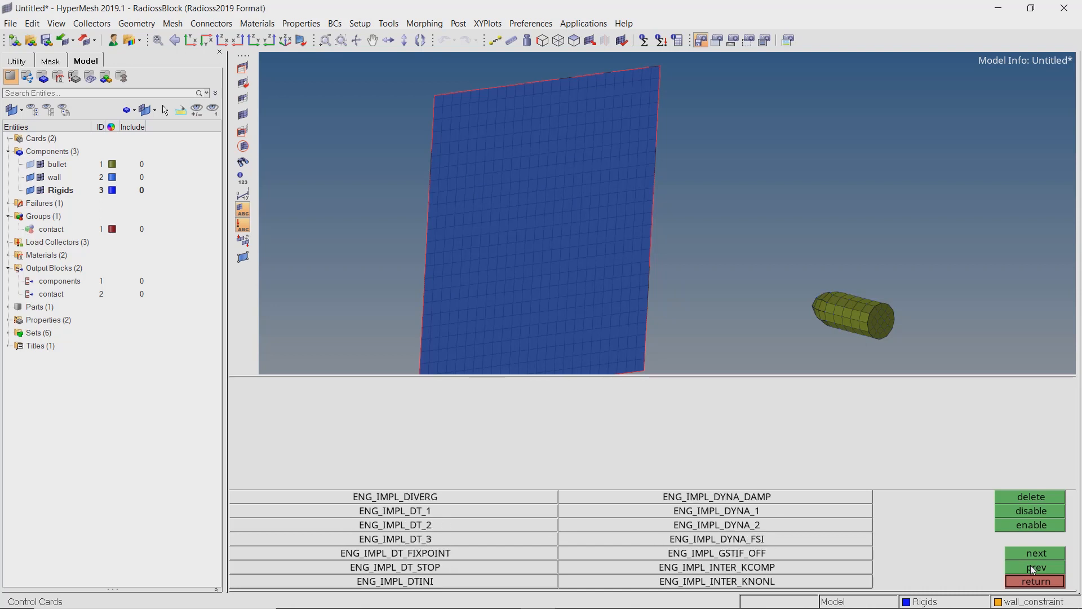
left_click(1032, 567)
left_click(1032, 567)
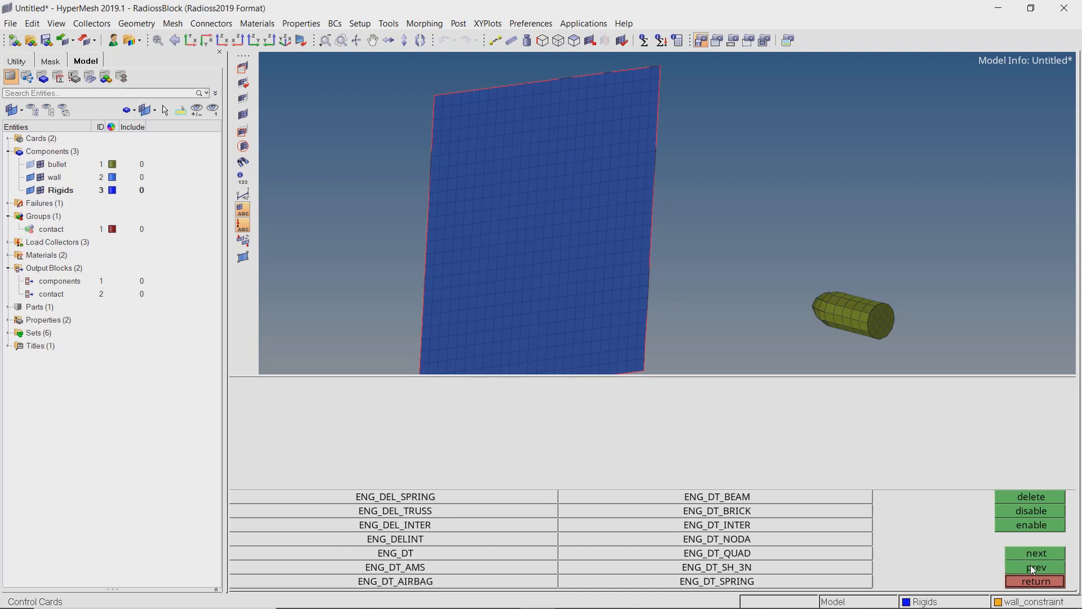
left_click(1030, 566)
left_click(1031, 565)
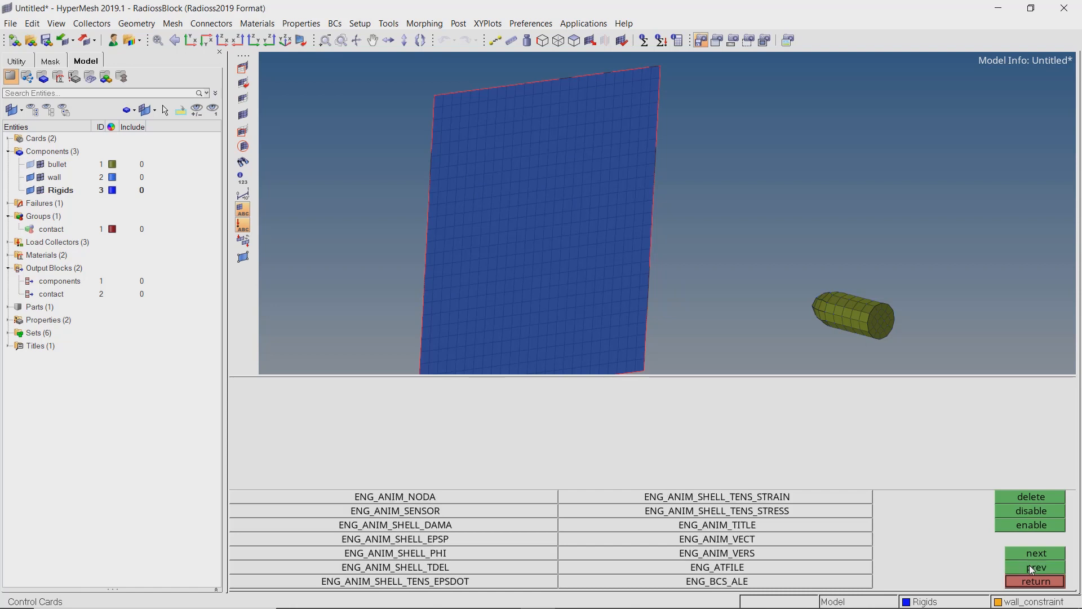
left_click(1031, 566)
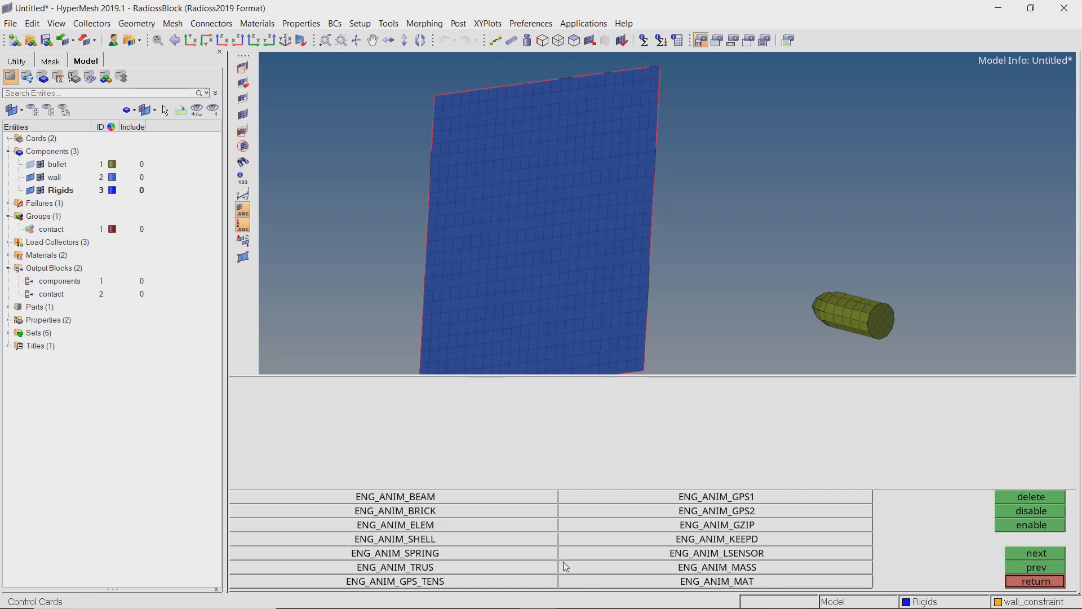
left_click(444, 524)
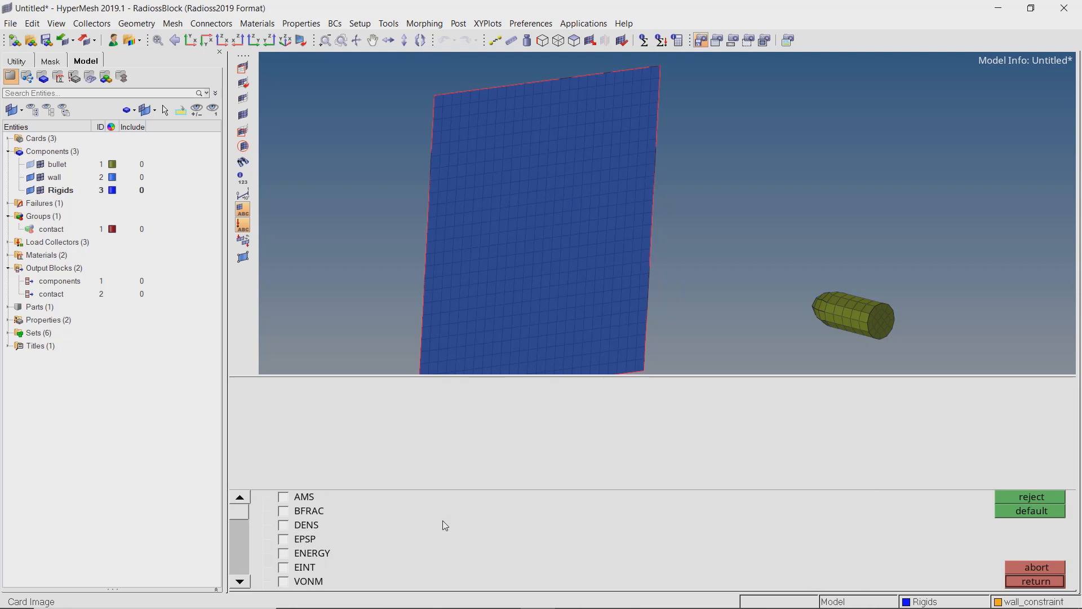
left_click(283, 539)
left_click(283, 554)
left_click(283, 582)
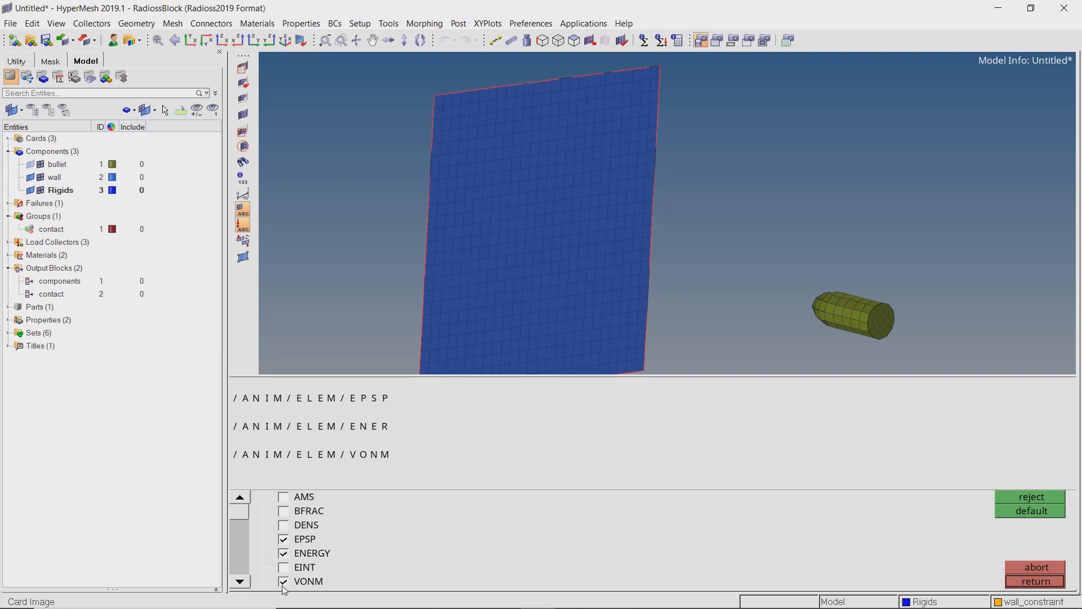
Enable the HOURG output as well in the ENG_ANIM_ELEM card and accept the card.
left_click(244, 585)
left_click(244, 585)
left_click(244, 585)
left_click(244, 586)
left_click(244, 586)
left_click(244, 586)
left_click(244, 586)
left_click(243, 586)
left_click(243, 586)
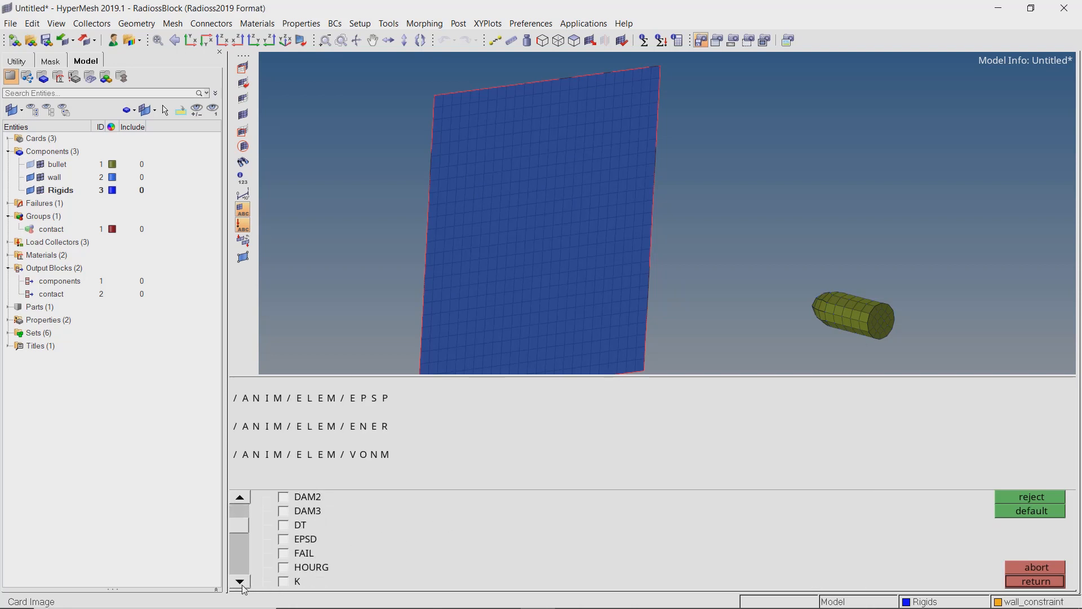
left_click(283, 567)
left_click(1037, 581)
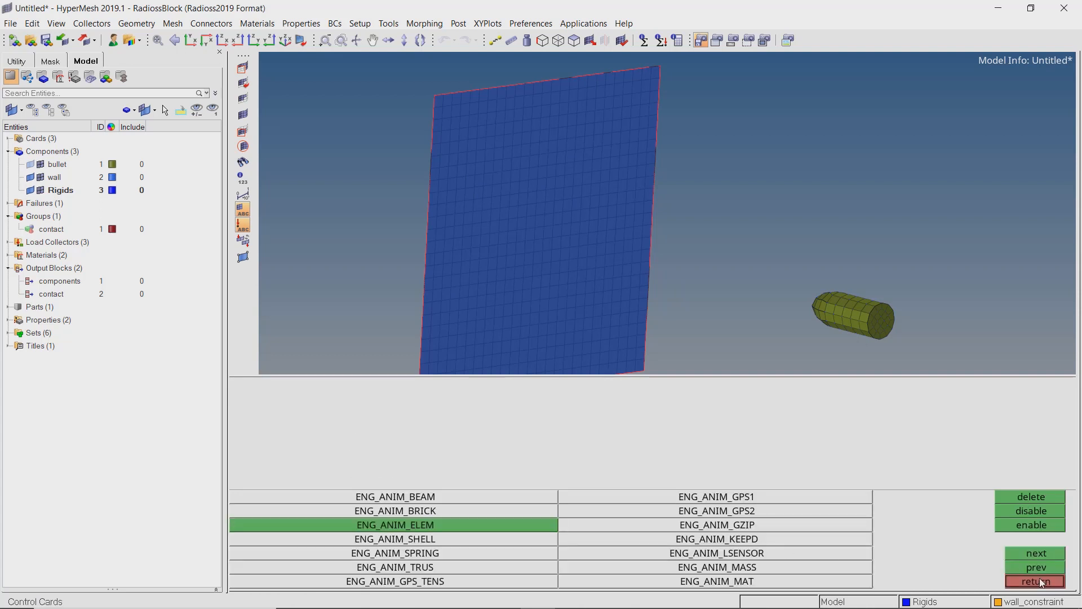
Add the ENG_ANIM_DT control card with Tfreq set to 5e-5.
left_click(1038, 568)
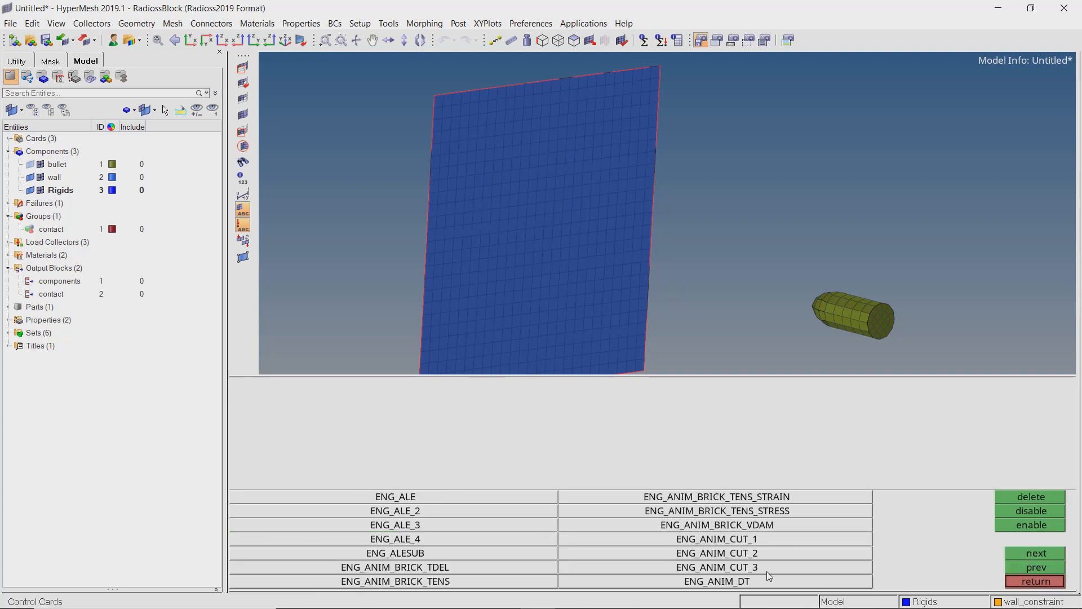
left_click(738, 582)
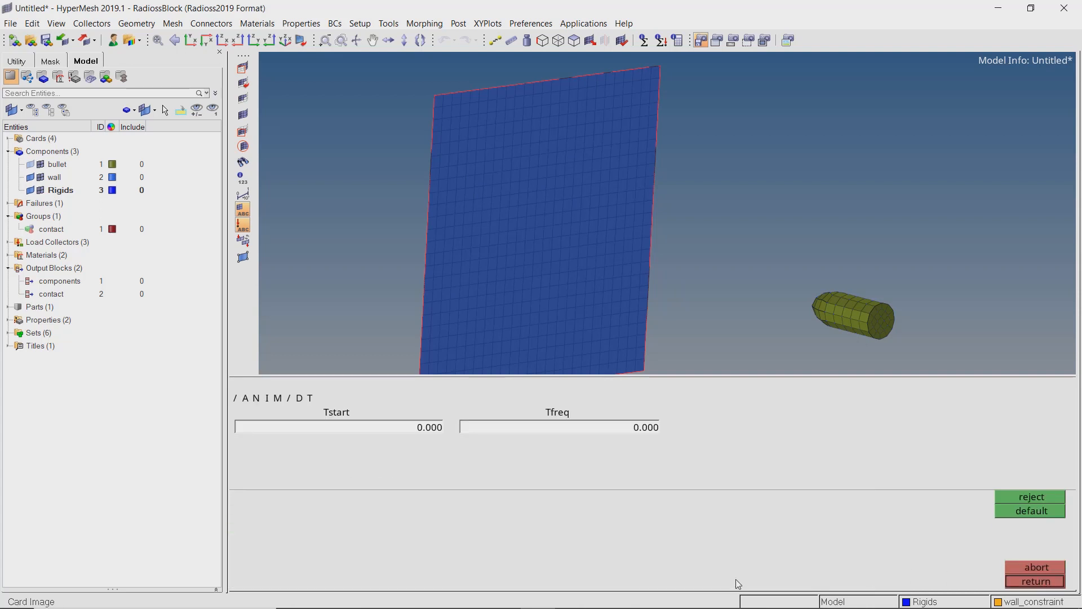
left_click(645, 427)
type("5e-5")
key("Return")
left_click(1046, 581)
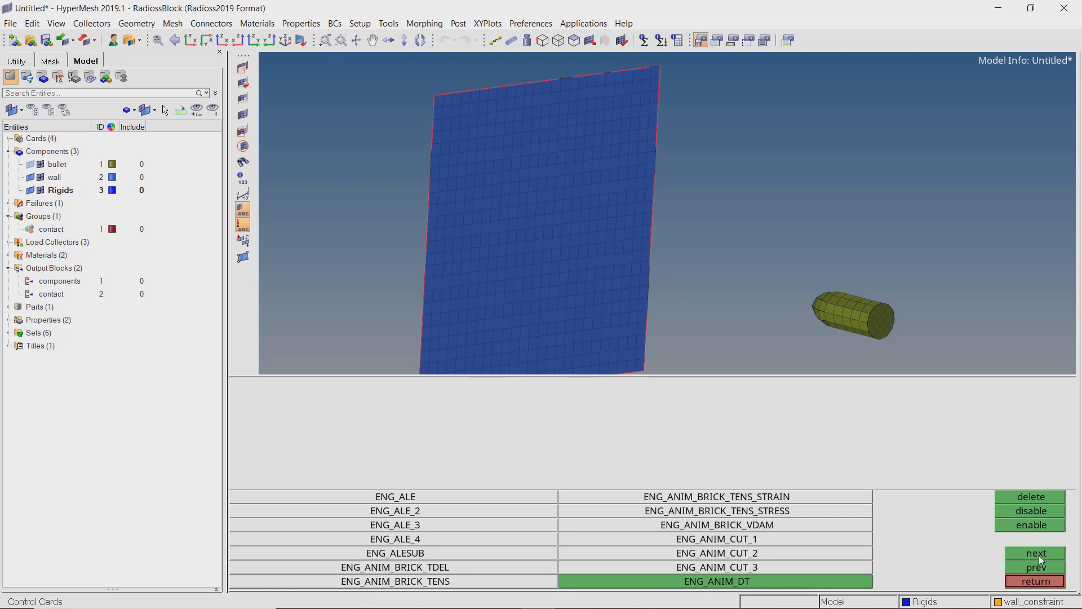
Add the ENG_MON control card with MON_ON_OFF enabled at ON, and leave the control cards.
left_click(1039, 556)
left_click(1039, 556)
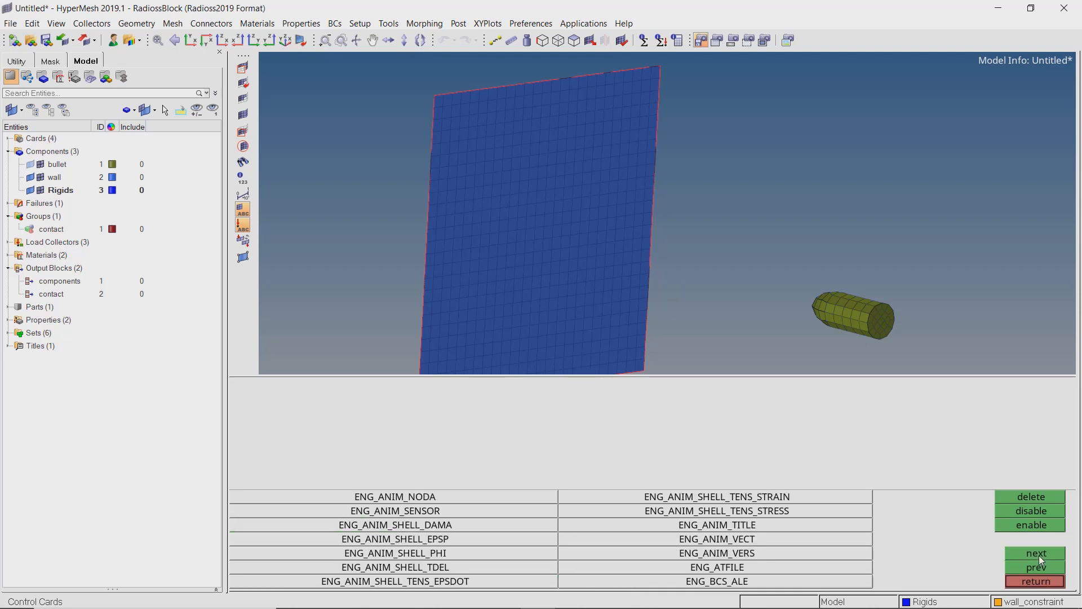
left_click(1040, 556)
left_click(1040, 555)
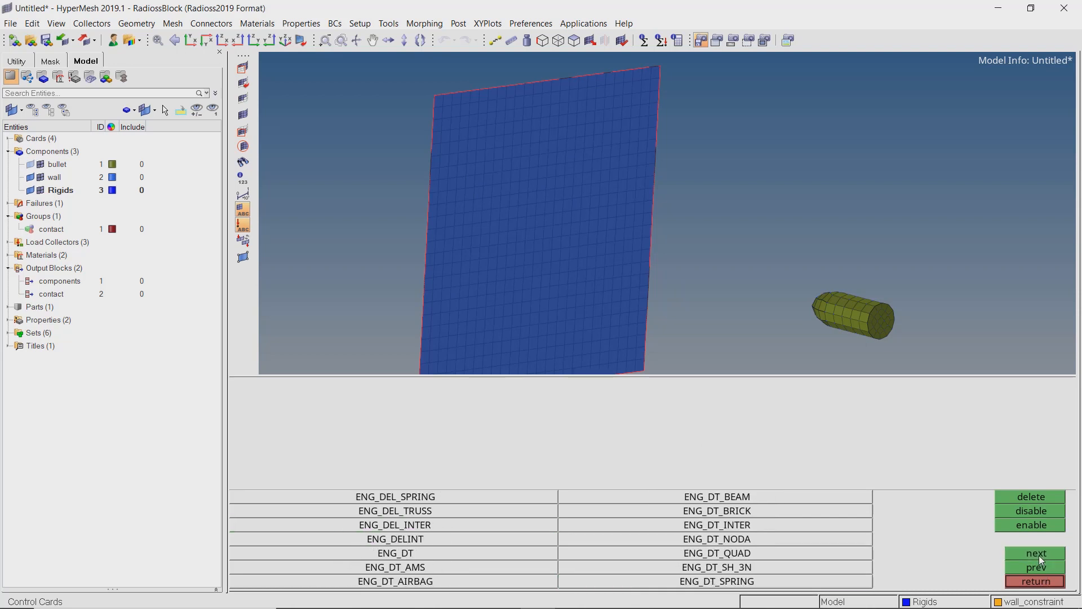
left_click(1039, 556)
left_click(1039, 555)
left_click(1039, 555)
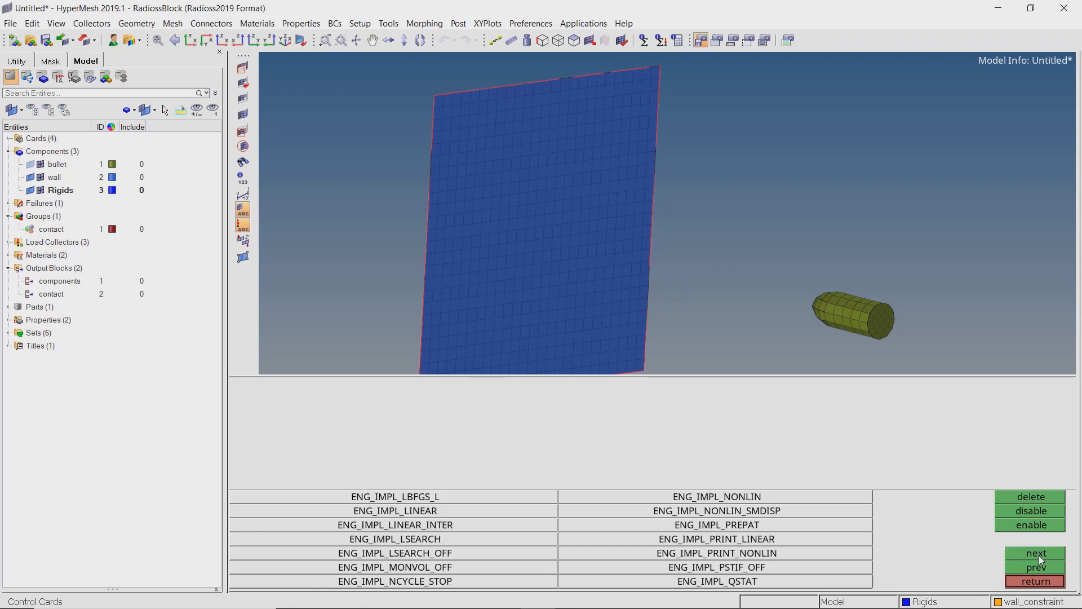
left_click(1039, 556)
left_click(1040, 556)
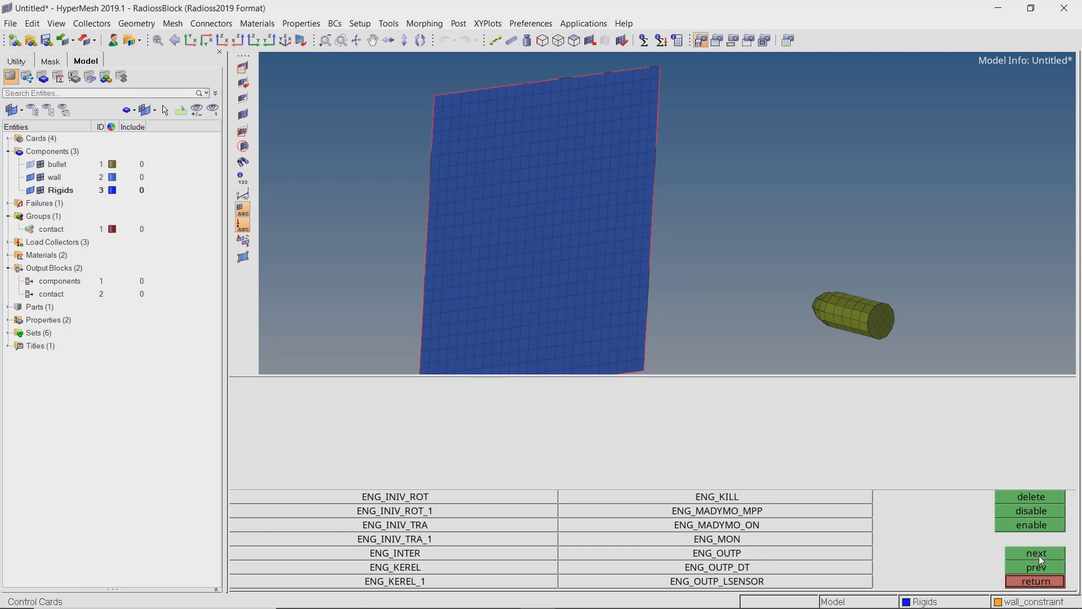
left_click(725, 537)
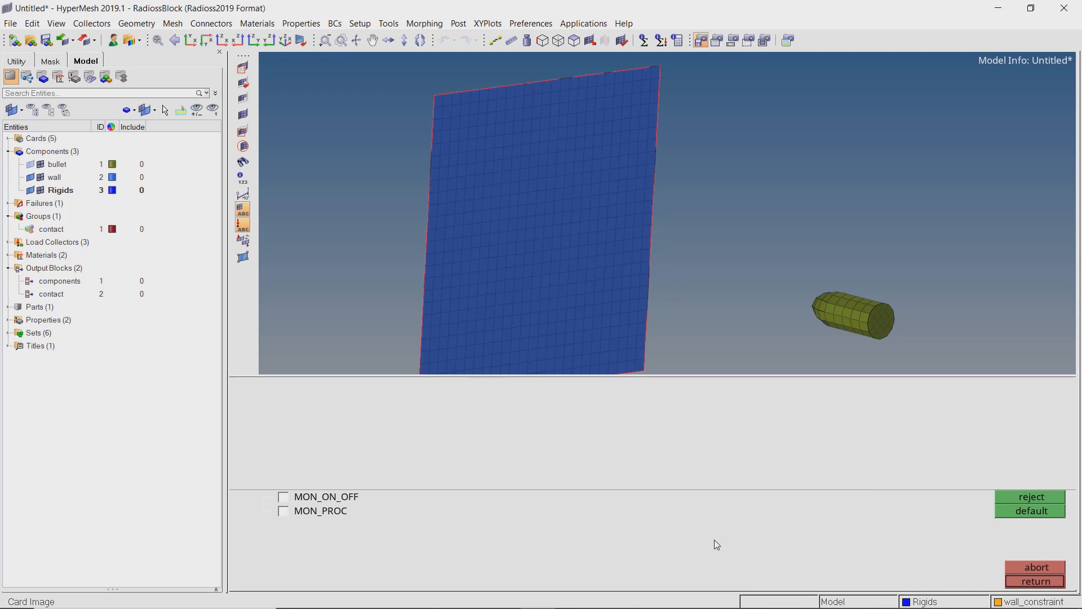
left_click(282, 497)
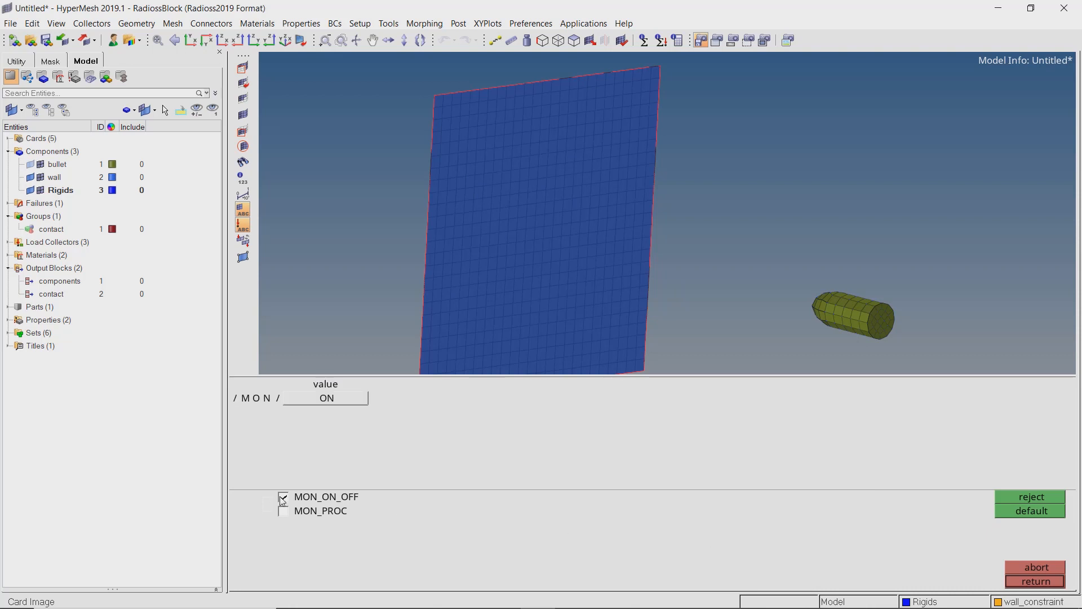
left_click(1034, 586)
left_click(1035, 586)
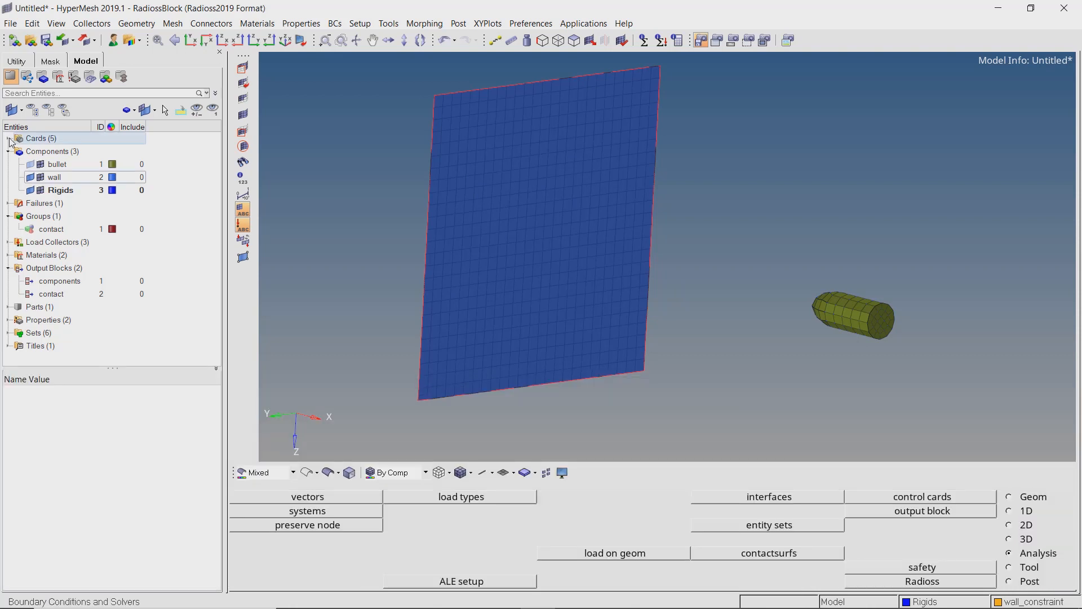
Save the model as run1 in a new bullet_impact folder on the desktop.
left_click(10, 24)
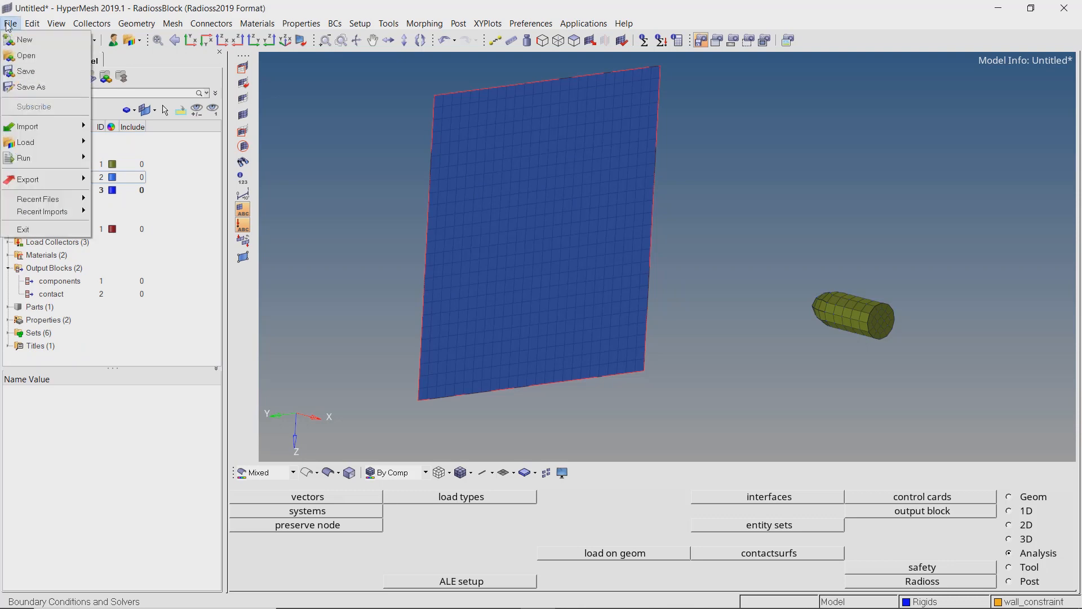
left_click(20, 72)
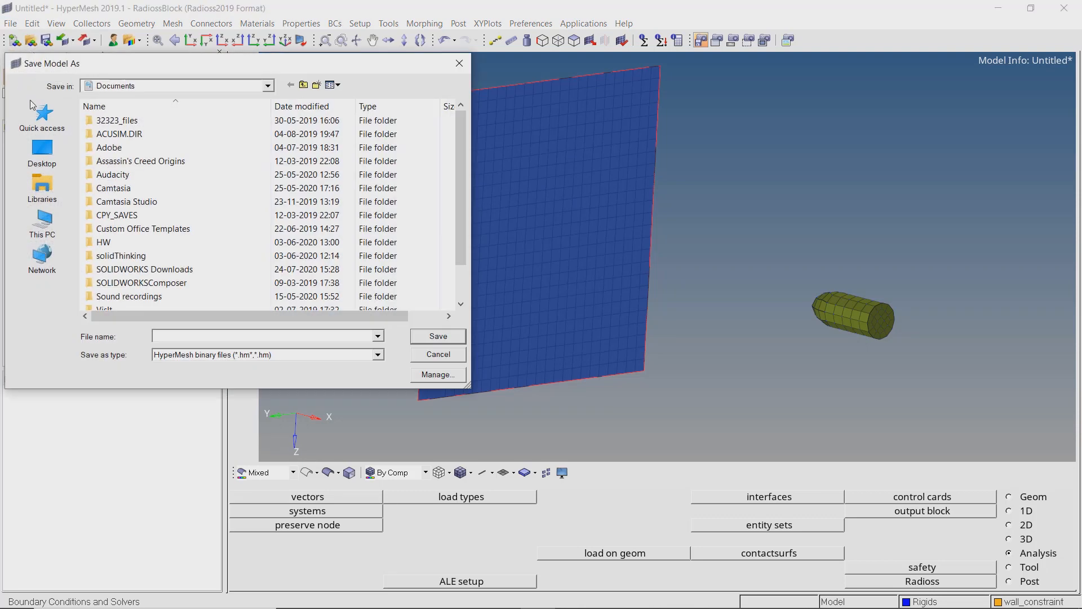
left_click(48, 157)
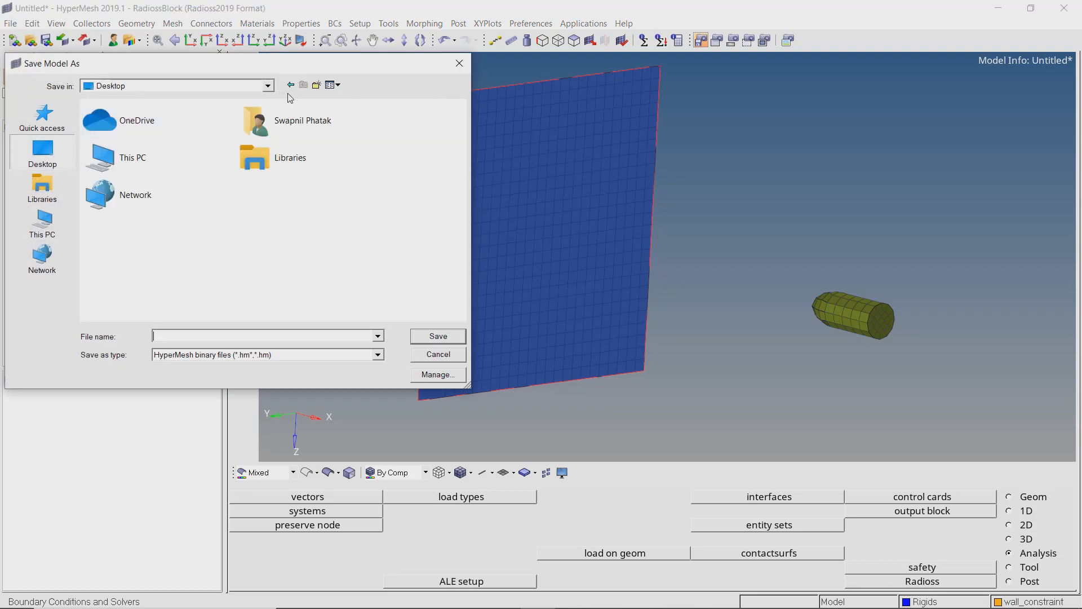
left_click(318, 85)
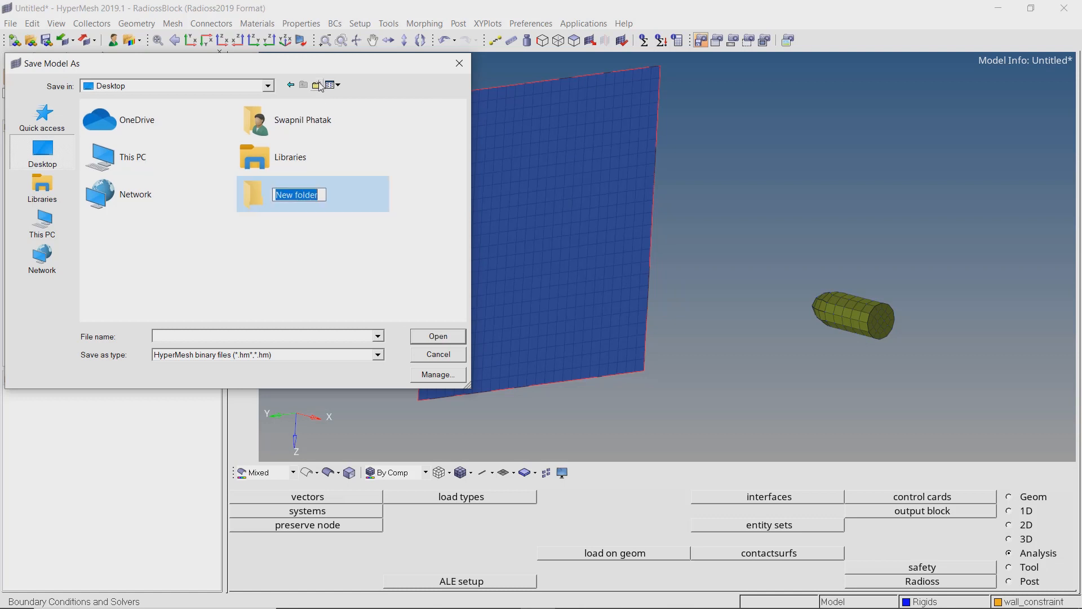
type("bullet_impact")
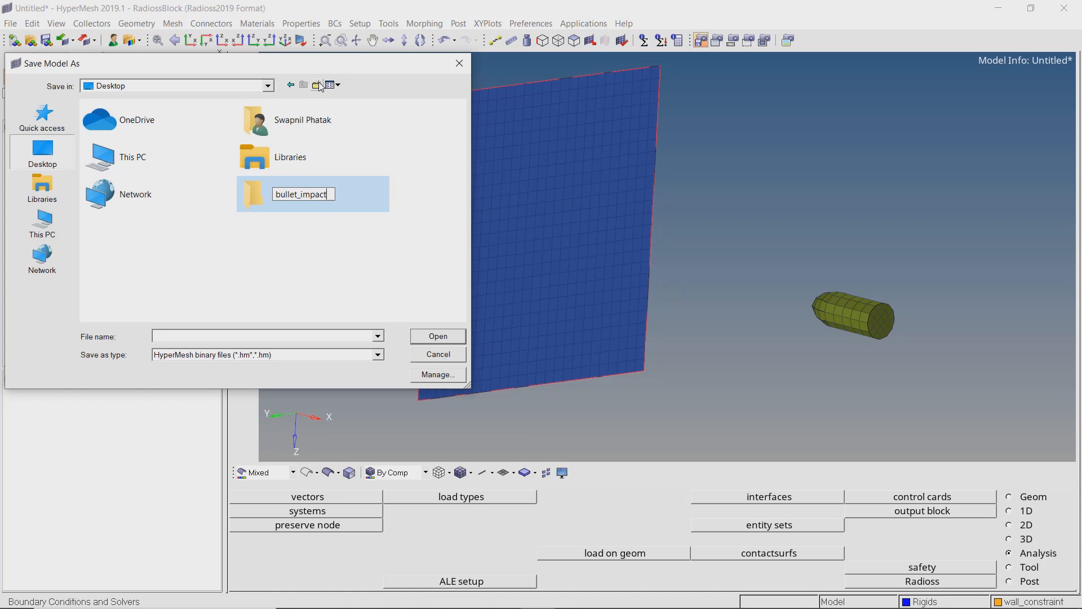
key("Return")
double_click(293, 194)
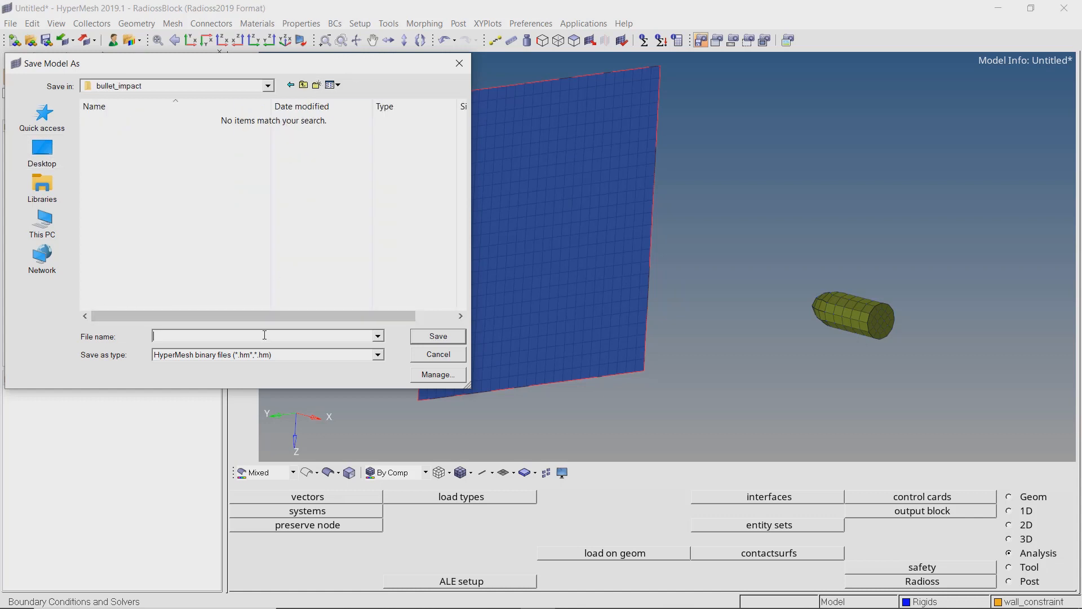
left_click(442, 334)
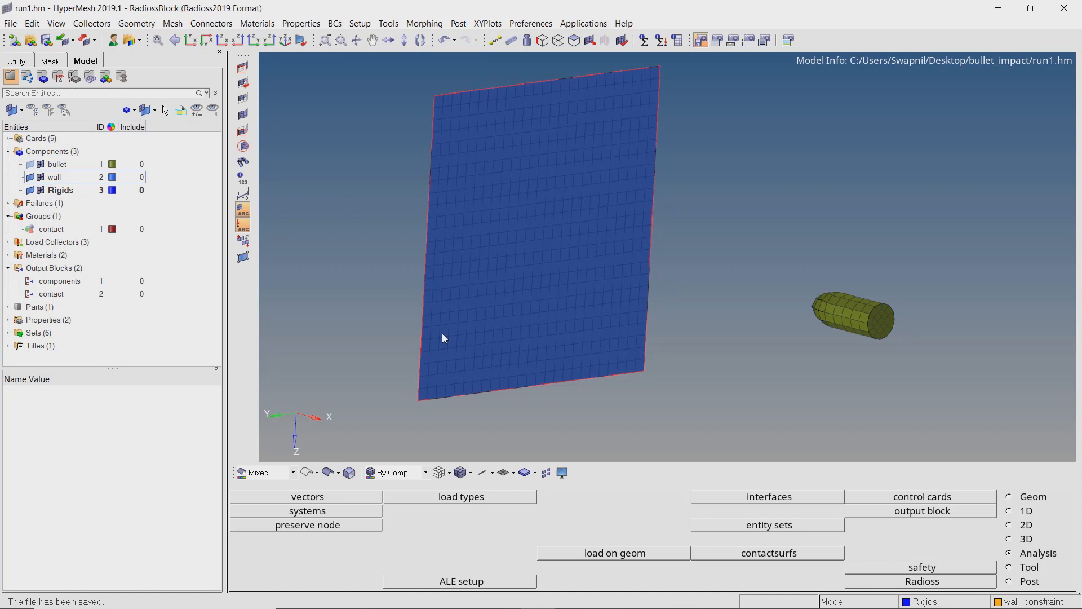
Save the Radioss input file as run1_0000.rad in the bullet_impact folder and run the analysis with options -both -nthread 6.
left_click_drag(442, 333, 708, 296, "ctrl")
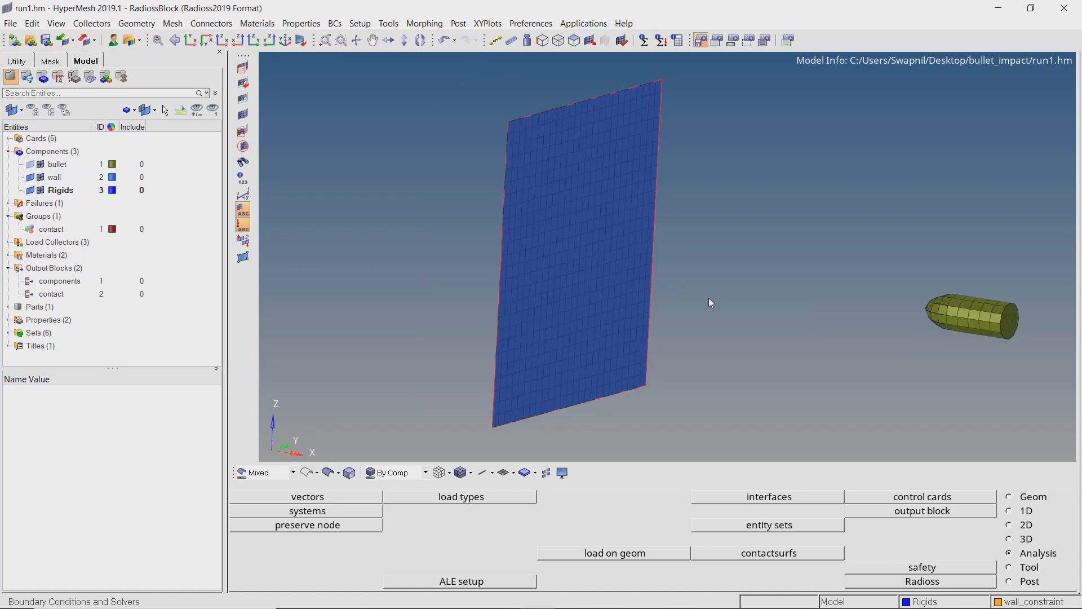
left_click(913, 581)
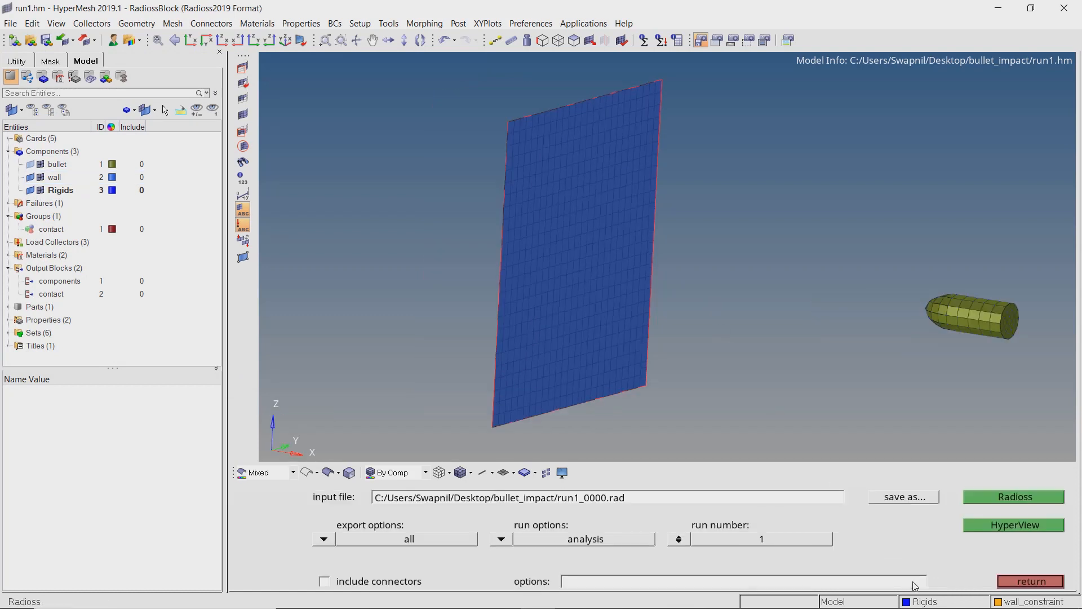
left_click(910, 498)
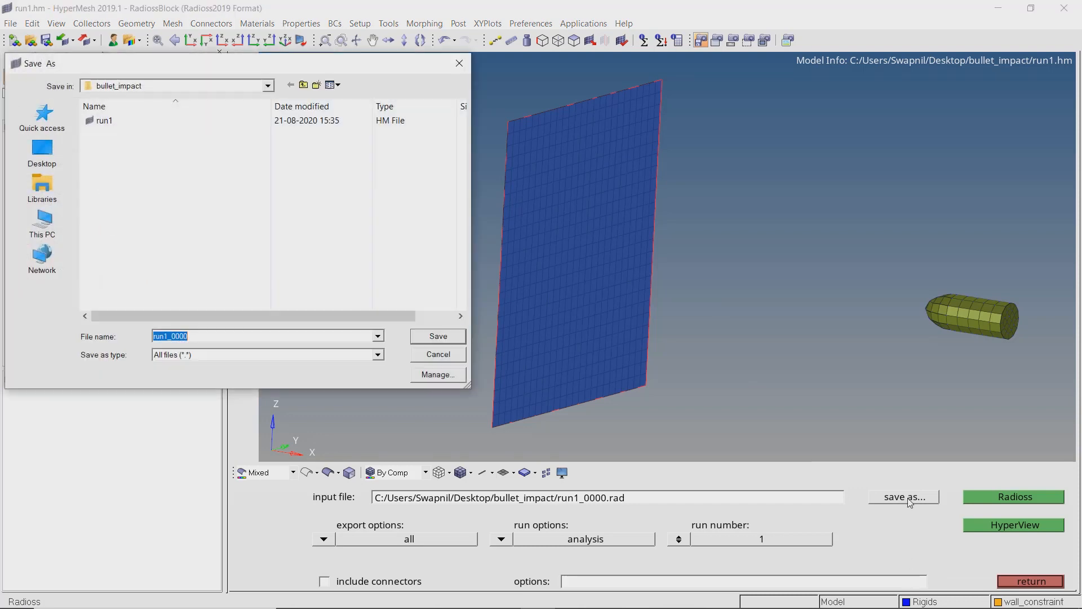
left_click(420, 339)
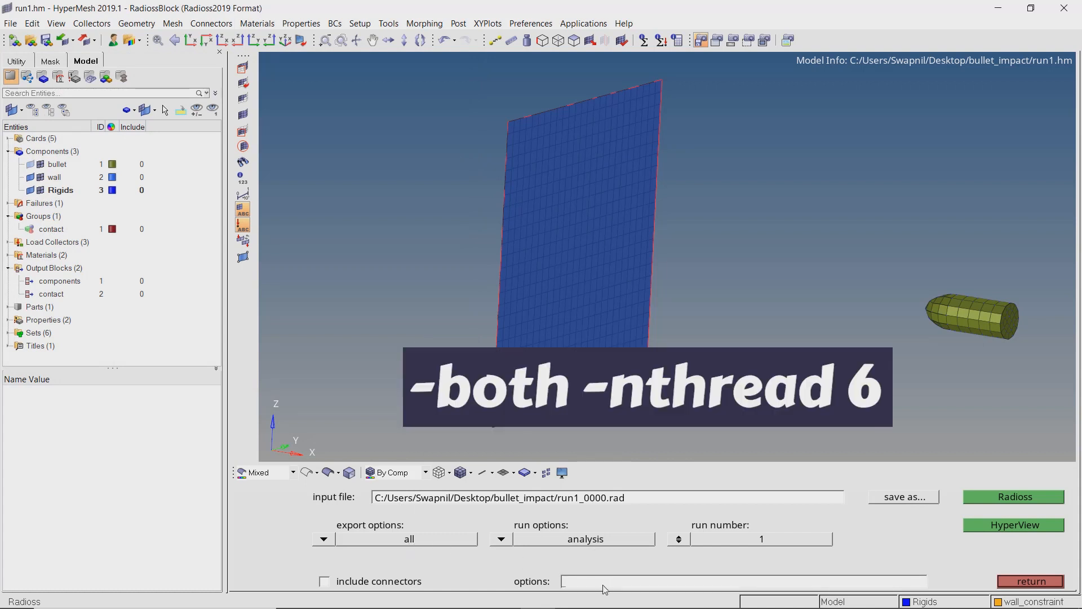
type("both -nthread 6")
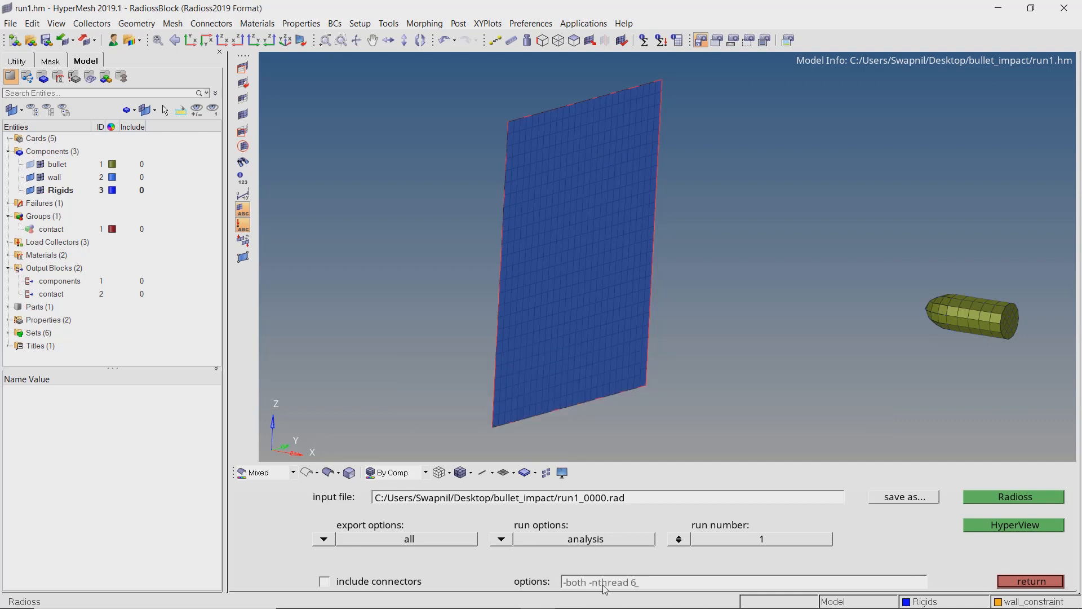
key("Return")
left_click(986, 497)
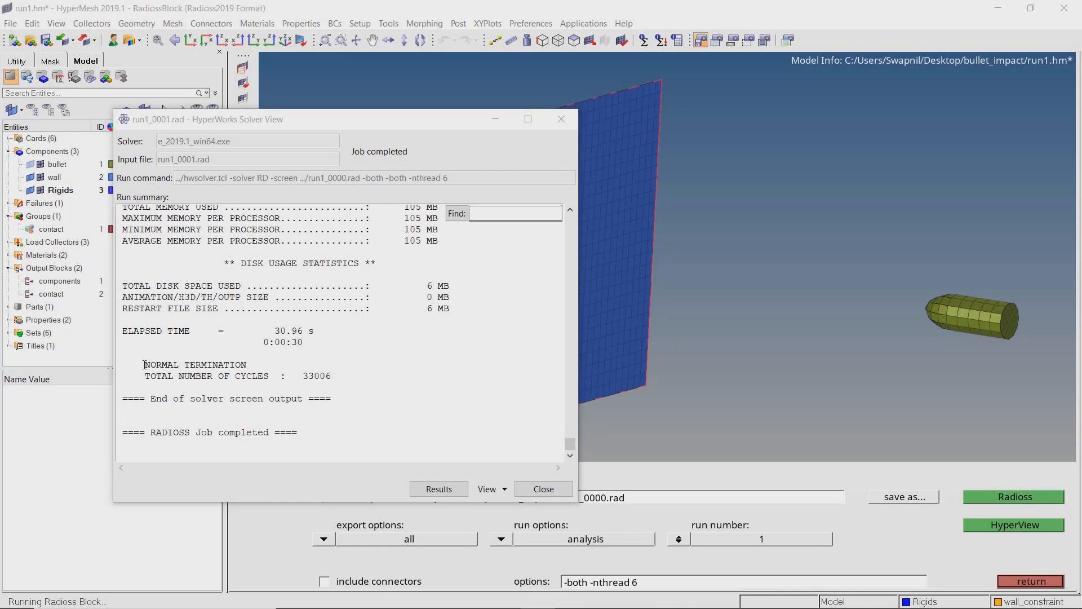
Check the termination status in the solver's run summary and close the solver view.
left_click_drag(145, 365, 259, 367)
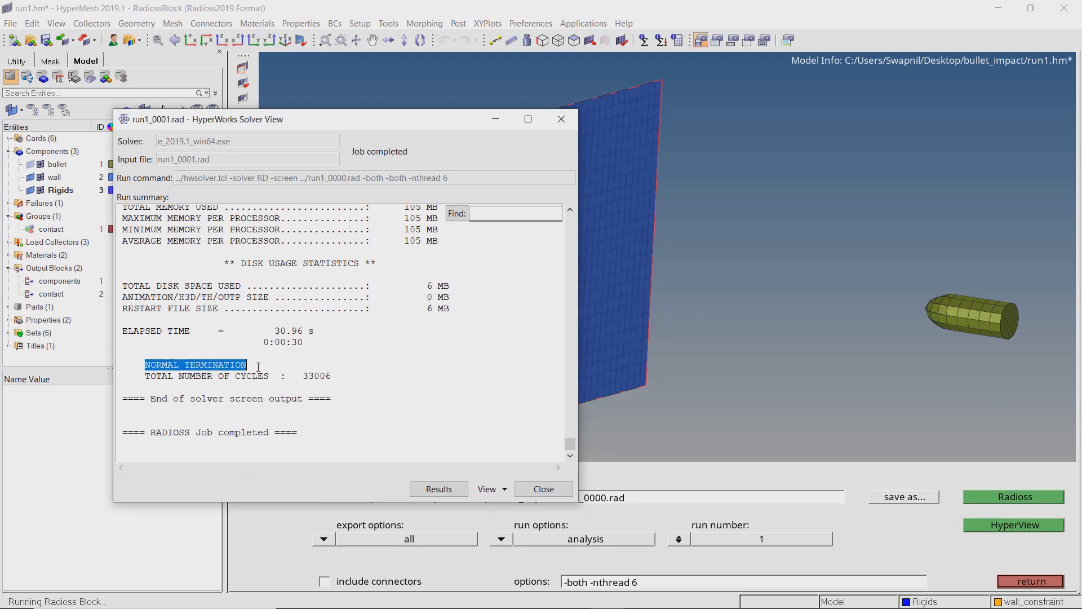
left_click(367, 431)
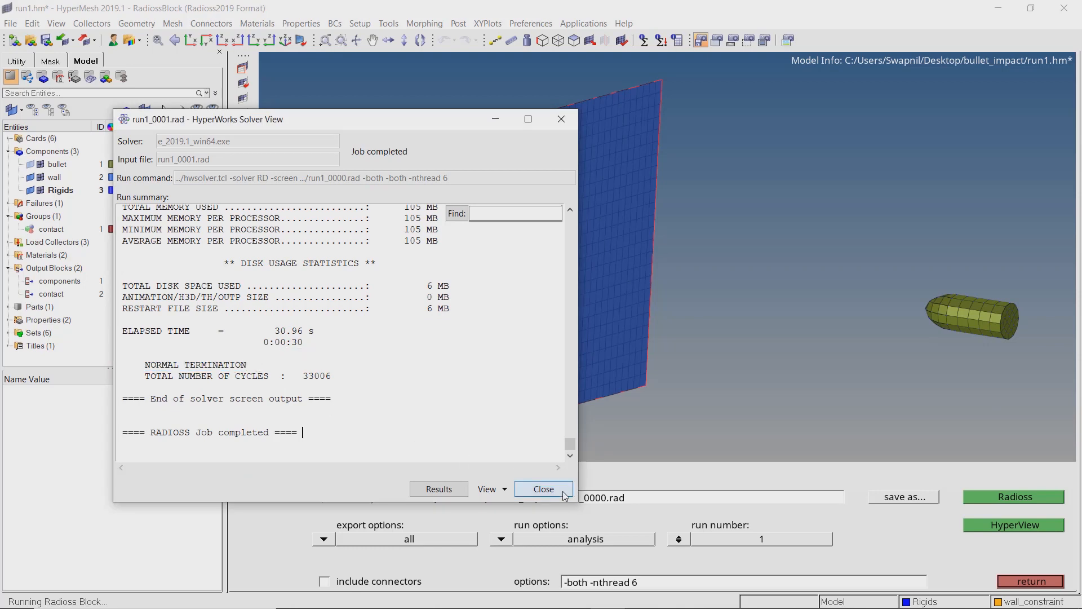
left_click(543, 489)
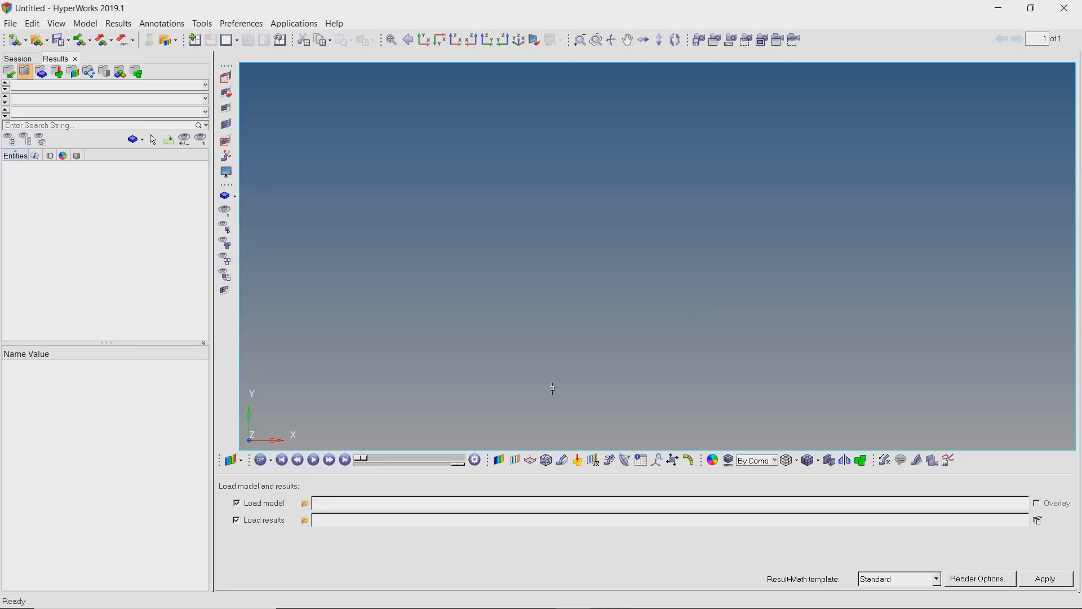
Switch to HyperView and choose run1A001 from the desktop's bullet_impact folder as the model file.
left_click(306, 504)
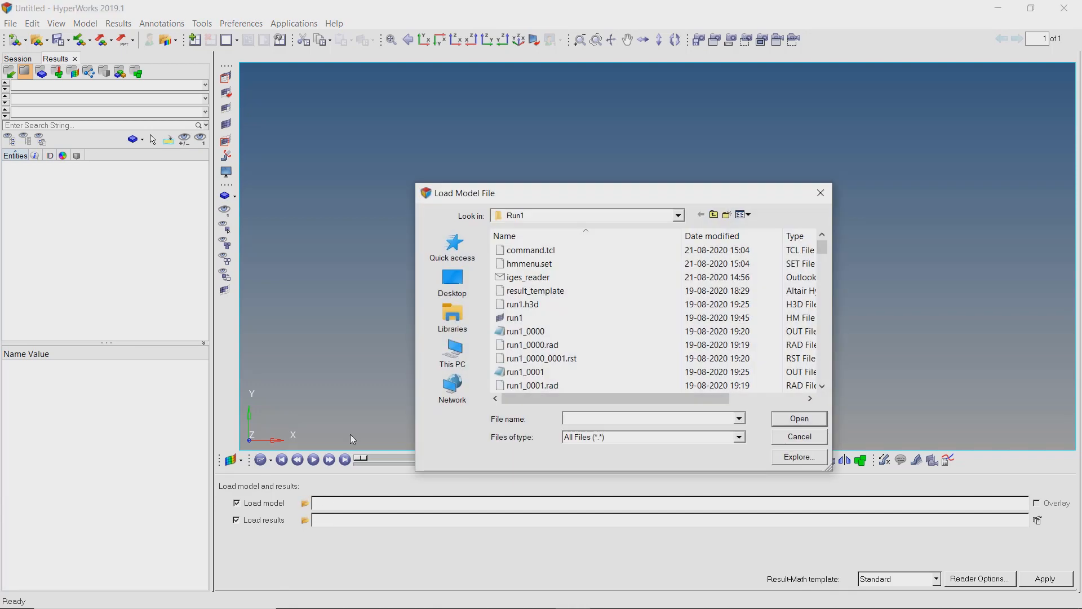
left_click(454, 288)
scroll(596, 316, "down", 3)
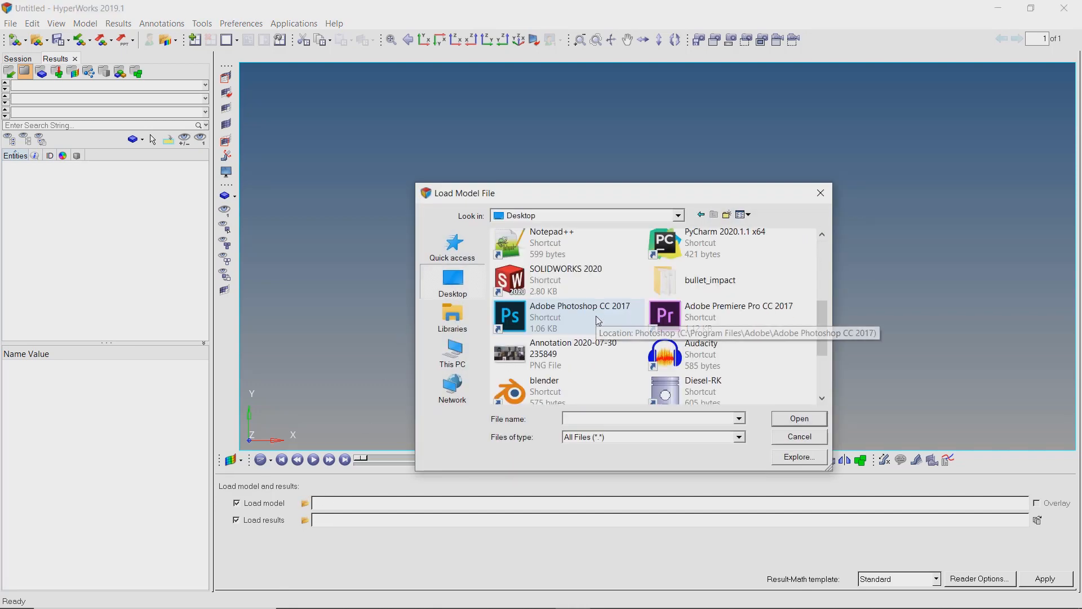
left_click(675, 289)
double_click(675, 289)
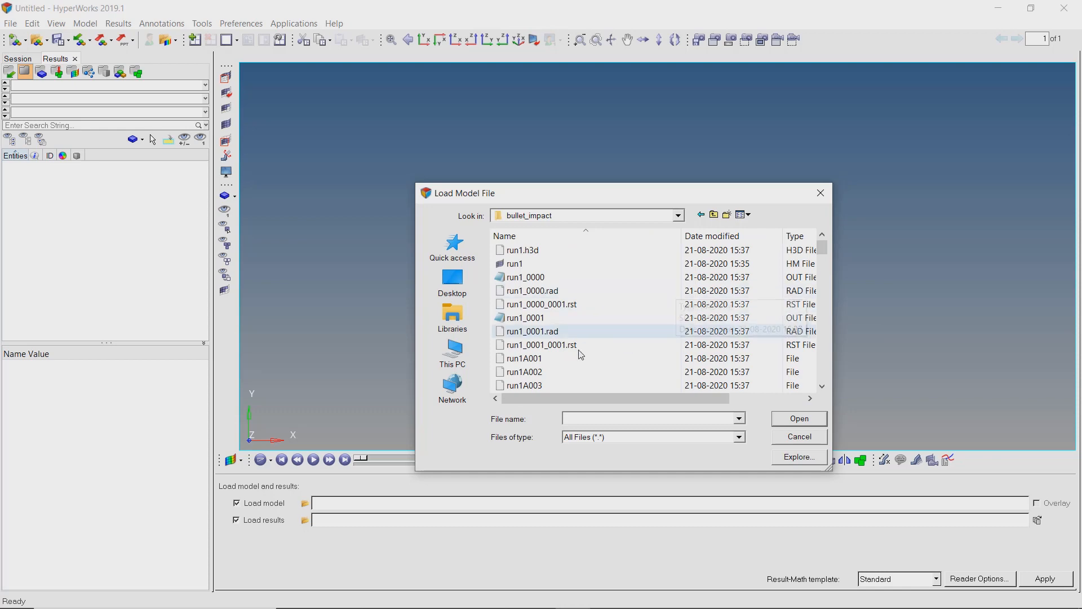
left_click(556, 365)
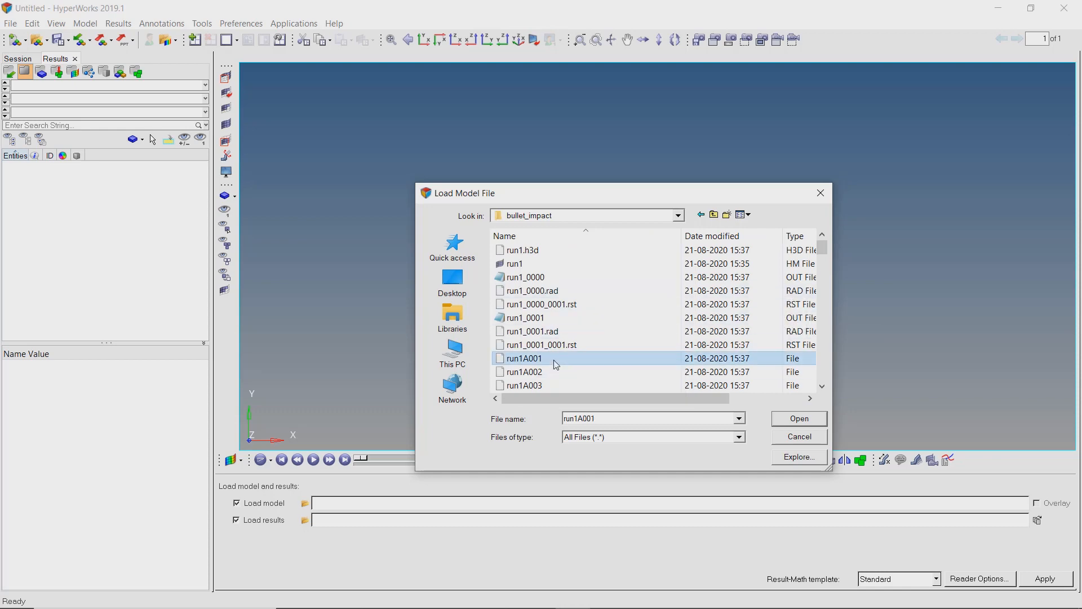
left_click(800, 421)
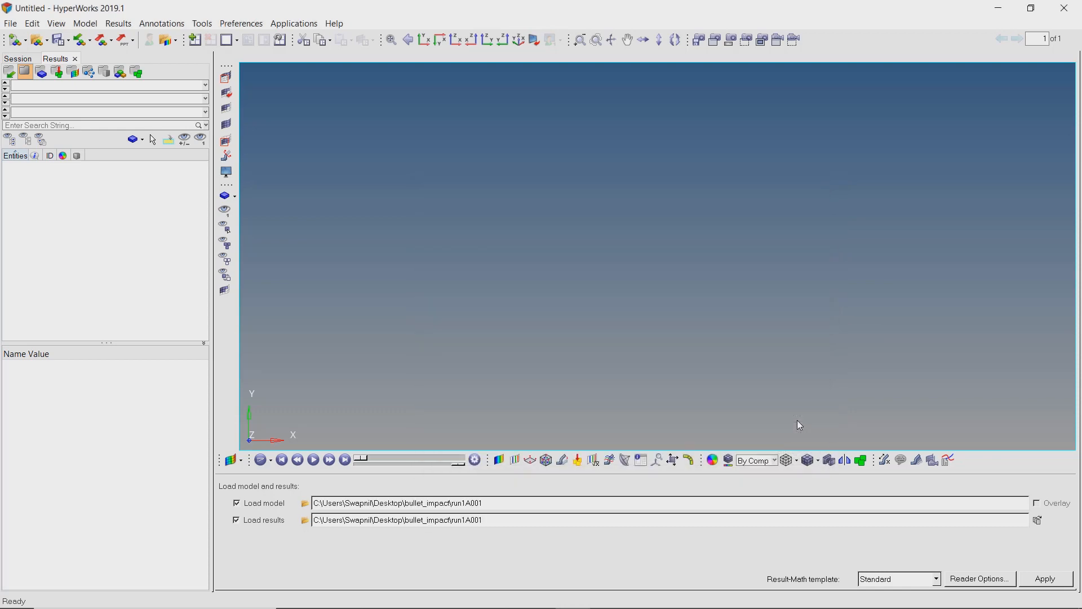
Choose run1A101 as the results file and load the model with its results.
left_click(309, 523)
scroll(580, 330, "down", 20)
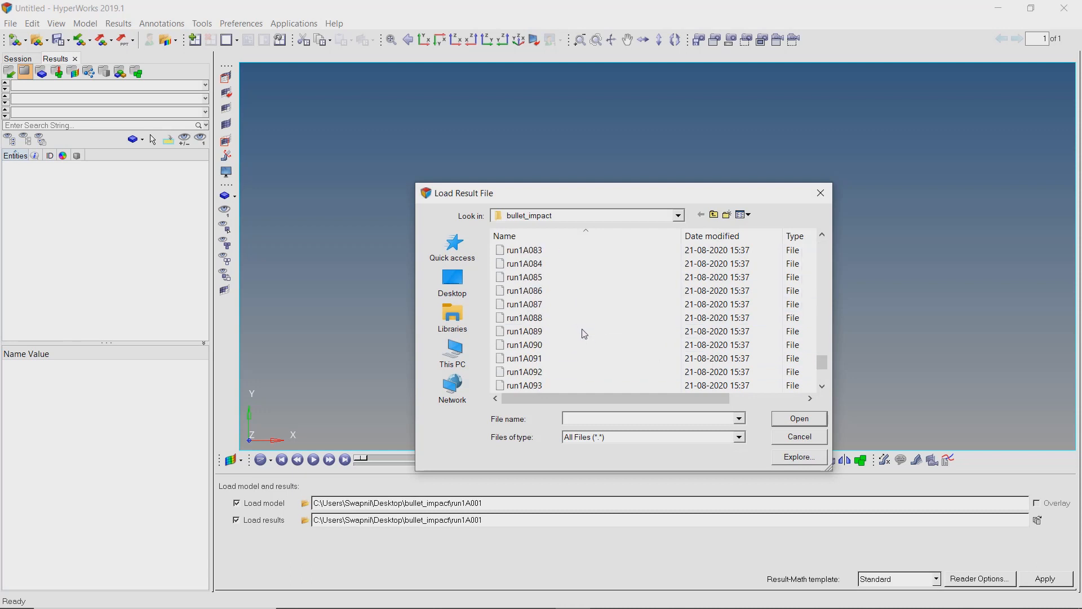
scroll(582, 332, "down", 3)
left_click(570, 375)
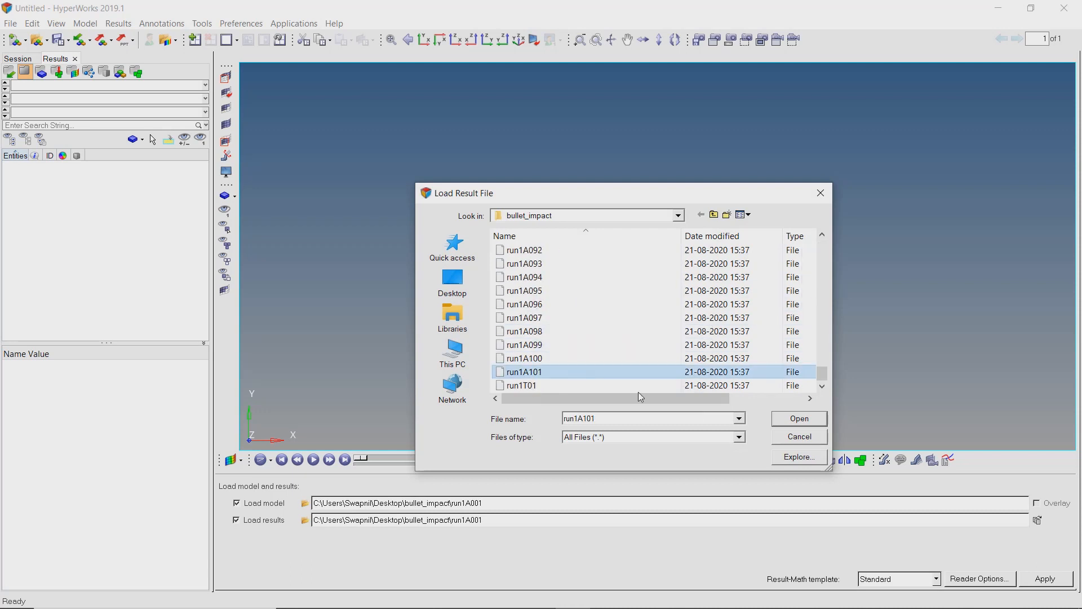
left_click(786, 420)
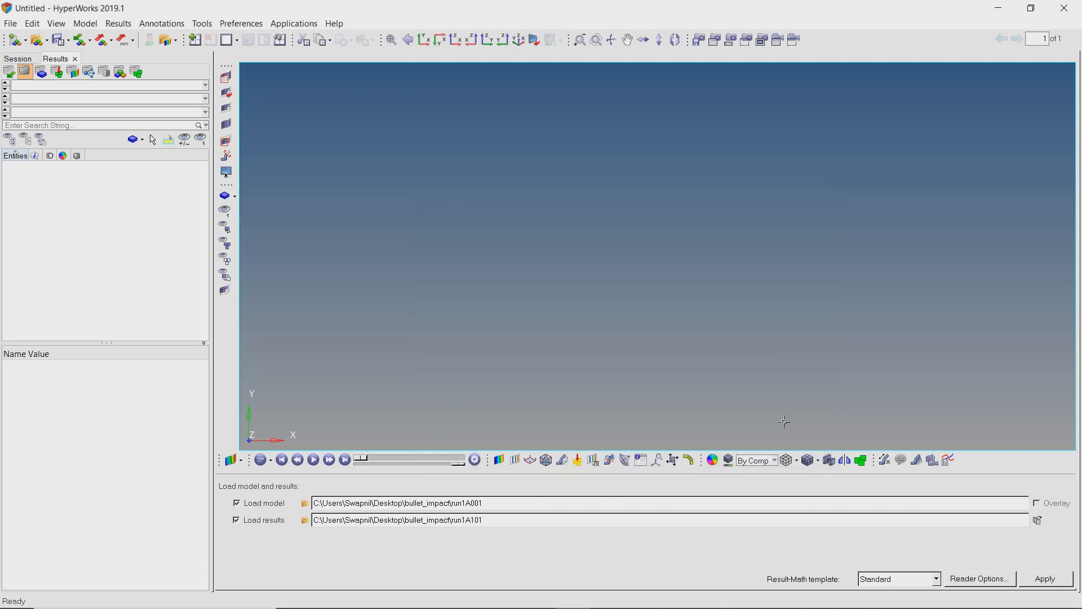
left_click(1044, 579)
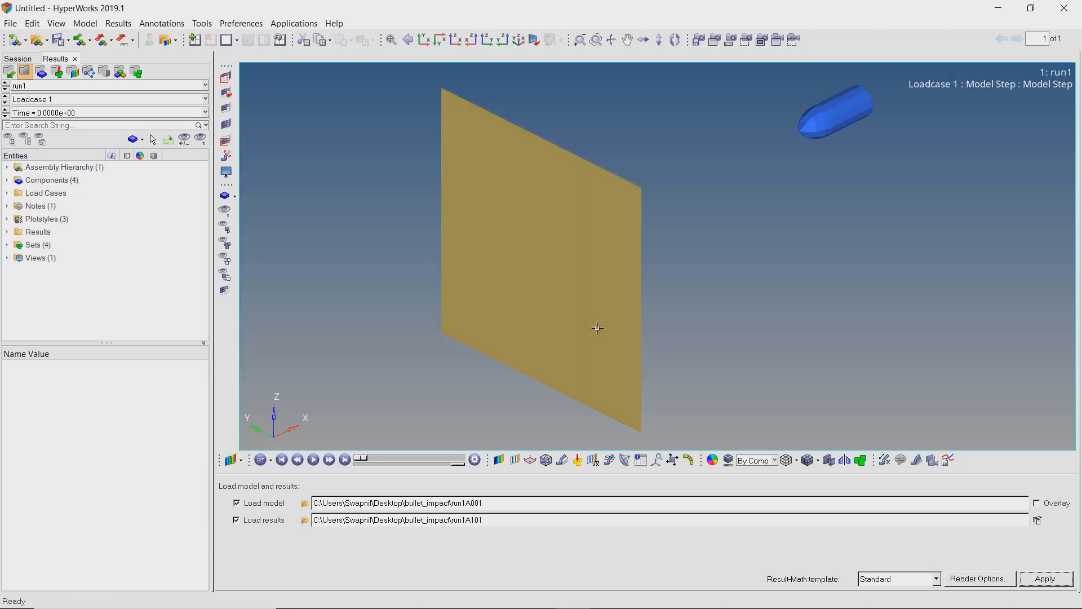
Contour the displacement magnitude on the bullet and wall in the analysis system.
left_click_drag(597, 327, 596, 301, "ctrl")
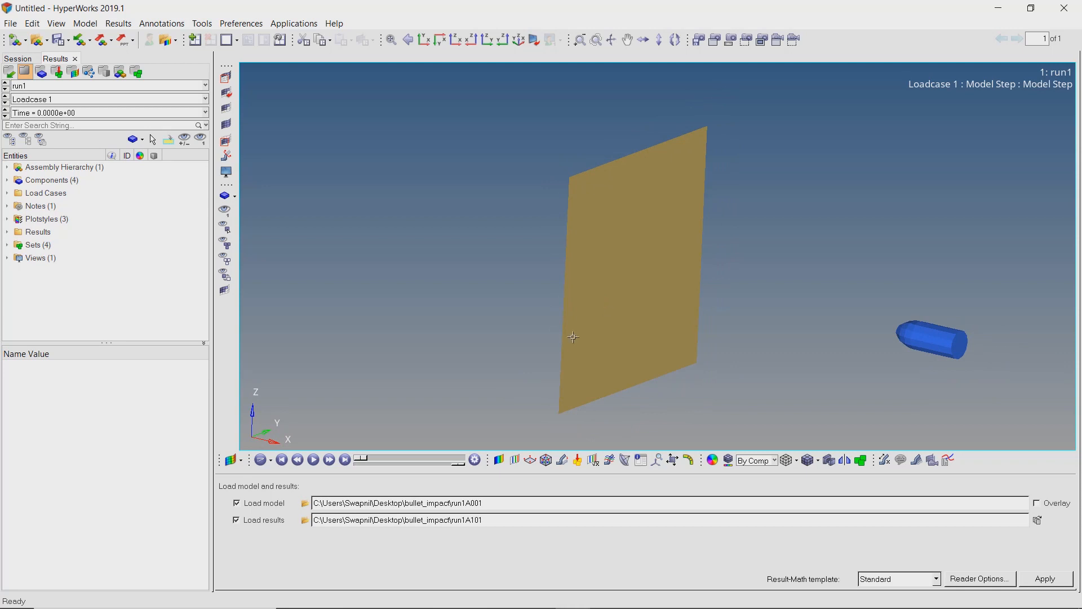
left_click(499, 460)
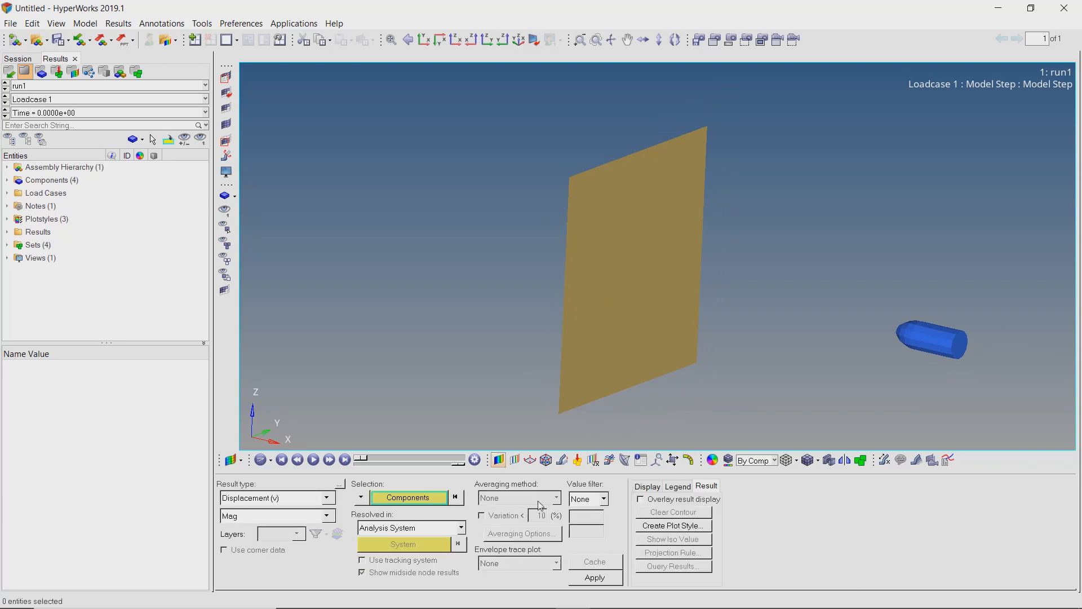
left_click(602, 580)
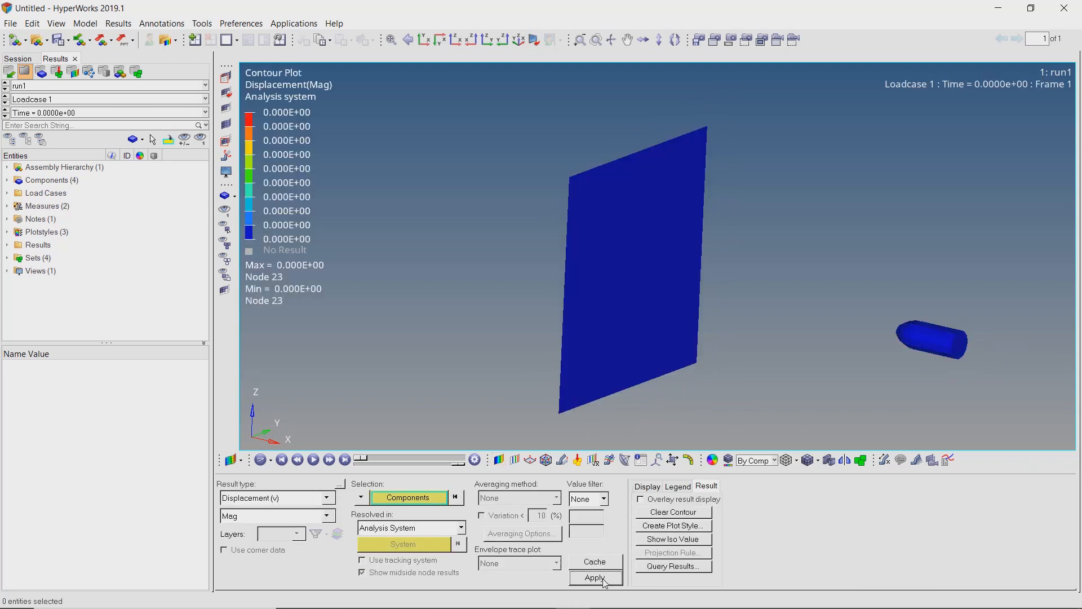
Play the displacement animation at a reduced speed and examine the bullet's impact on the wall up close.
left_click(312, 460)
left_click_drag(460, 467, 386, 478)
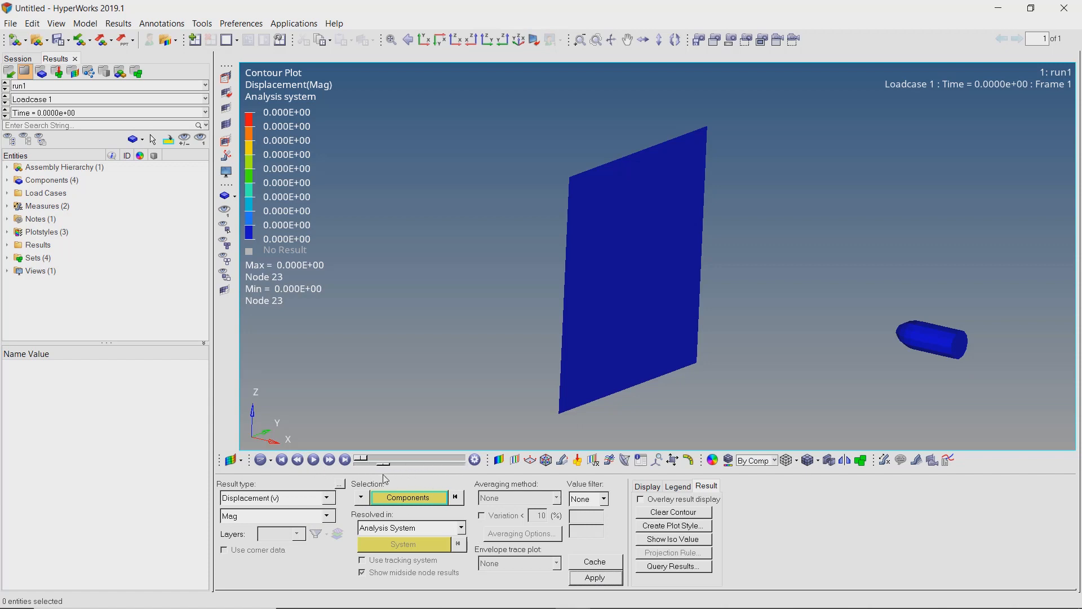
left_click(315, 461)
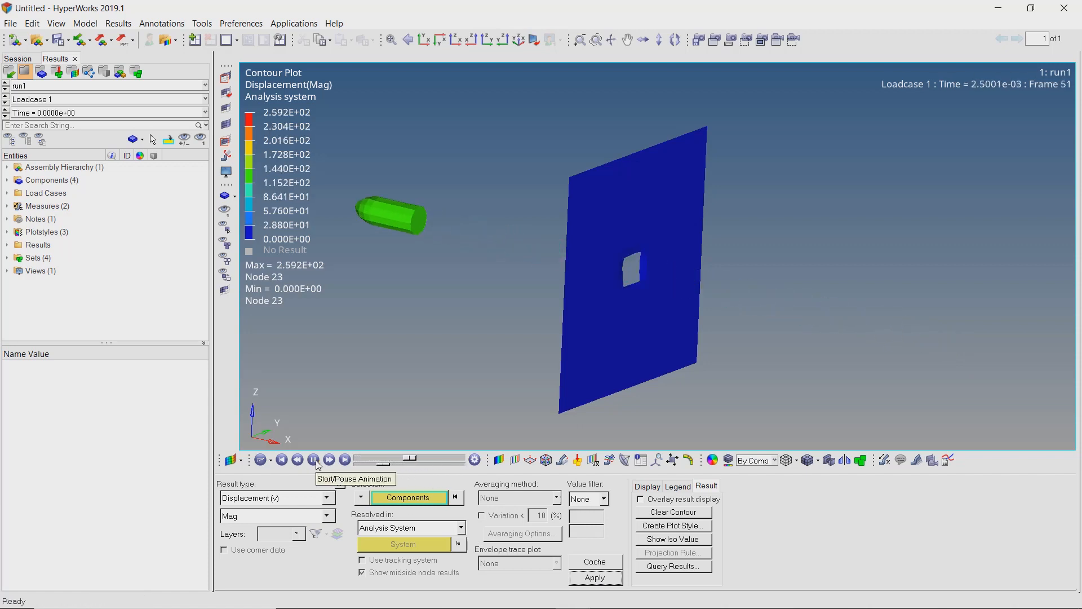
right_click_drag(636, 286, 623, 299, "ctrl")
scroll(623, 299, "up", 3, "ctrl")
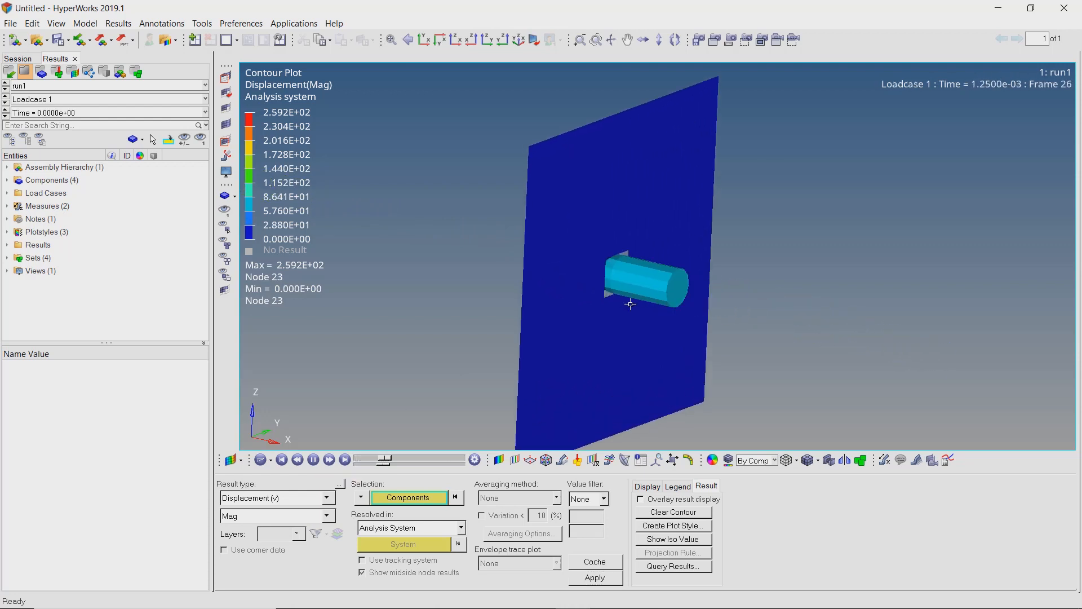
left_click_drag(602, 323, 644, 229, "ctrl")
scroll(604, 273, "up", 2, "ctrl")
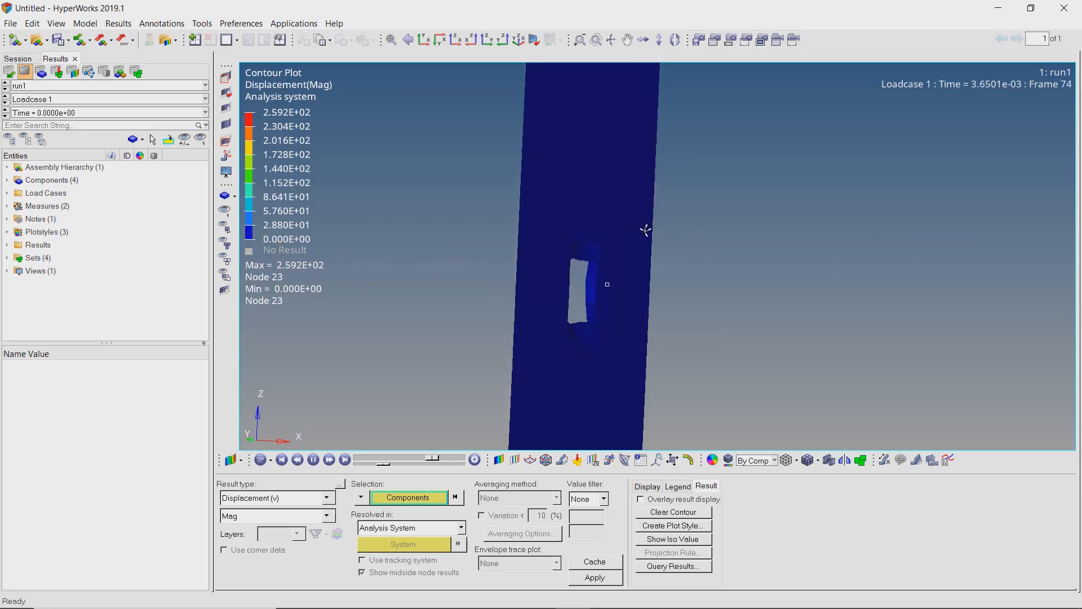
scroll(645, 229, "up", 2, "ctrl")
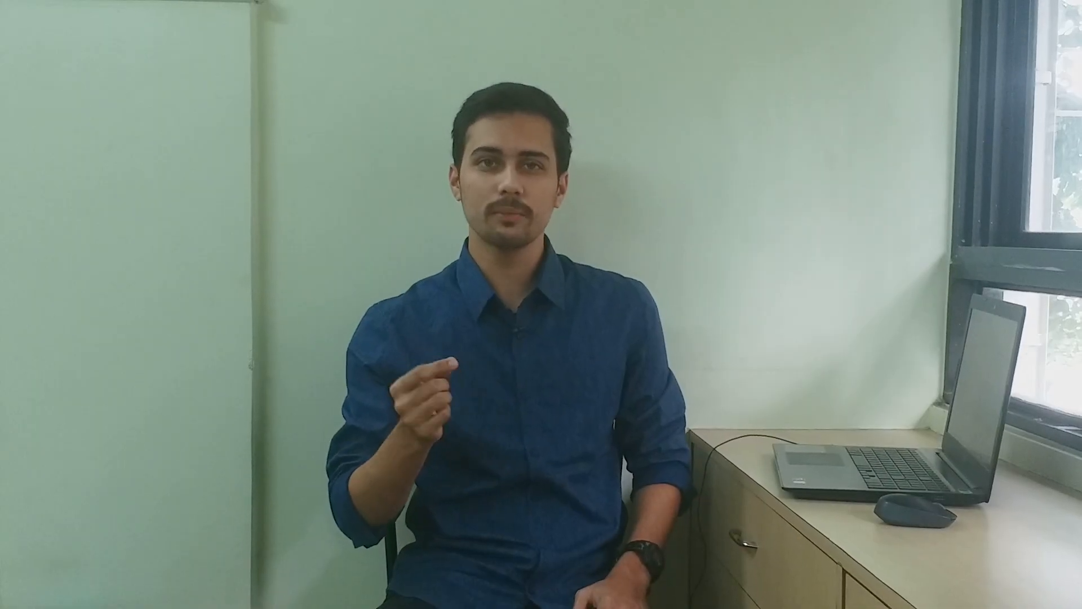